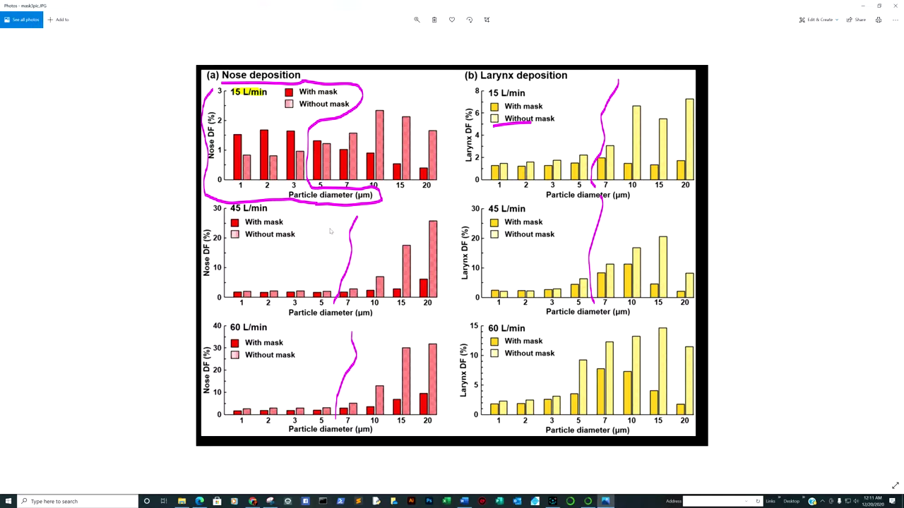
- Zoom into the deposition chart image and pan to the Nose deposition header
{"action": "scroll", "coordinate": [318, 234], "scroll_direction": "up", "scroll_amount": 2}
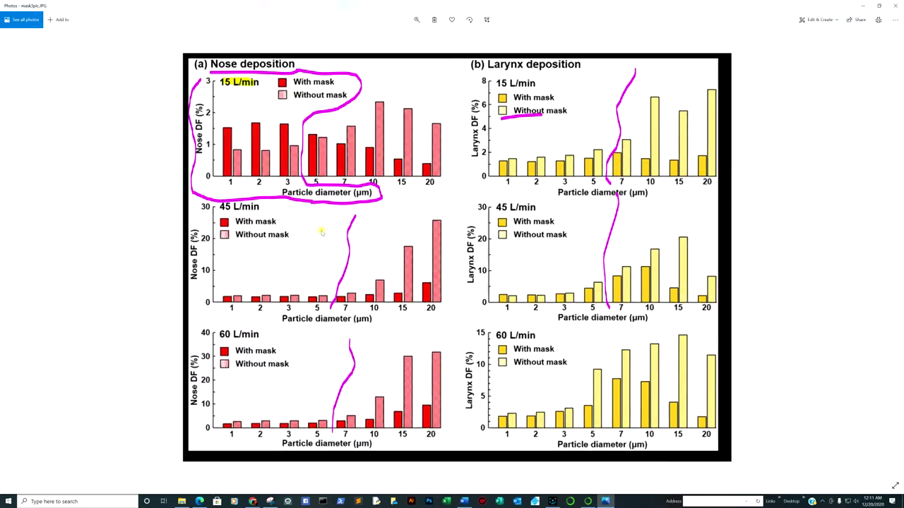
{"action": "left_click_drag", "start_coordinate": [298, 221], "coordinate": [351, 390]}
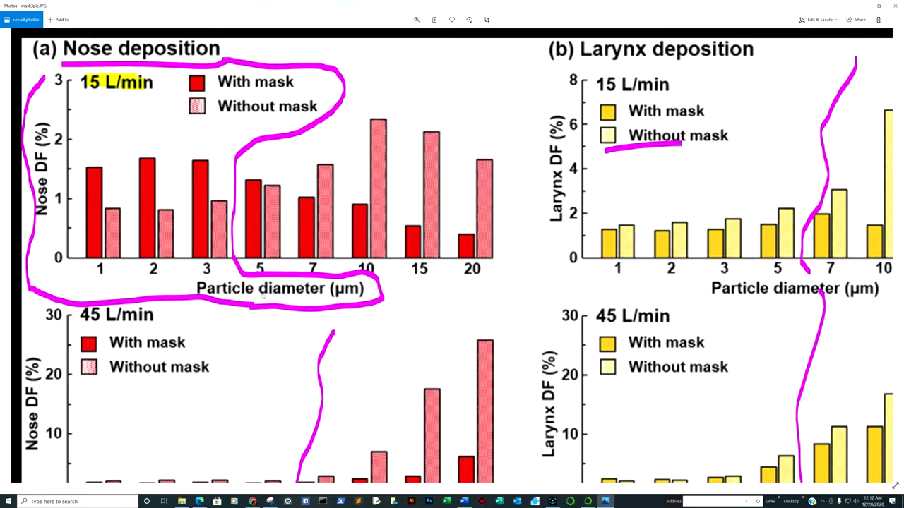
- Pan to the 45 L/min panels, then zoom out until all six charts fit
{"action": "left_click_drag", "start_coordinate": [265, 319], "coordinate": [237, 342]}
{"action": "scroll", "coordinate": [206, 172], "scroll_direction": "down", "scroll_amount": 3}
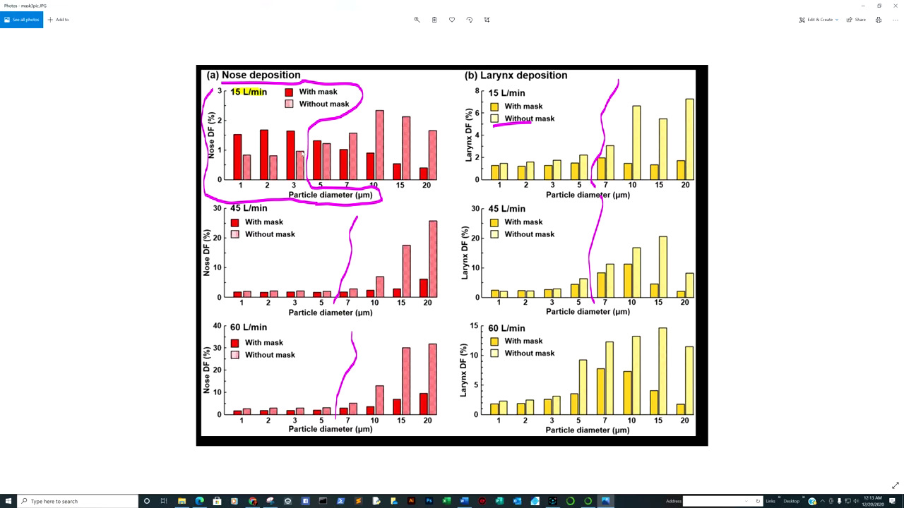
- Bring the Chrome window with the used mask news results forward and scroll them
{"action": "mouse_move", "coordinate": [256, 495]}
{"action": "left_click", "coordinate": [256, 493]}
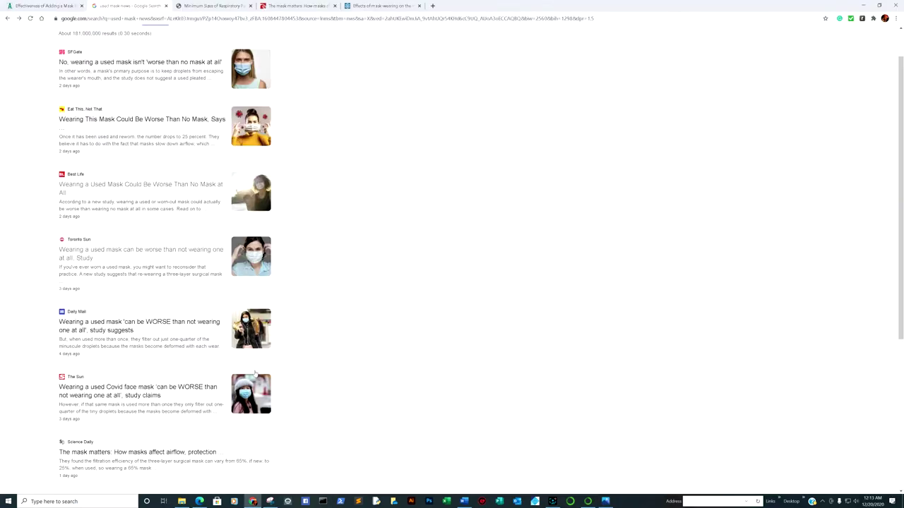
{"action": "scroll", "coordinate": [378, 150], "scroll_direction": "up", "scroll_amount": 1}
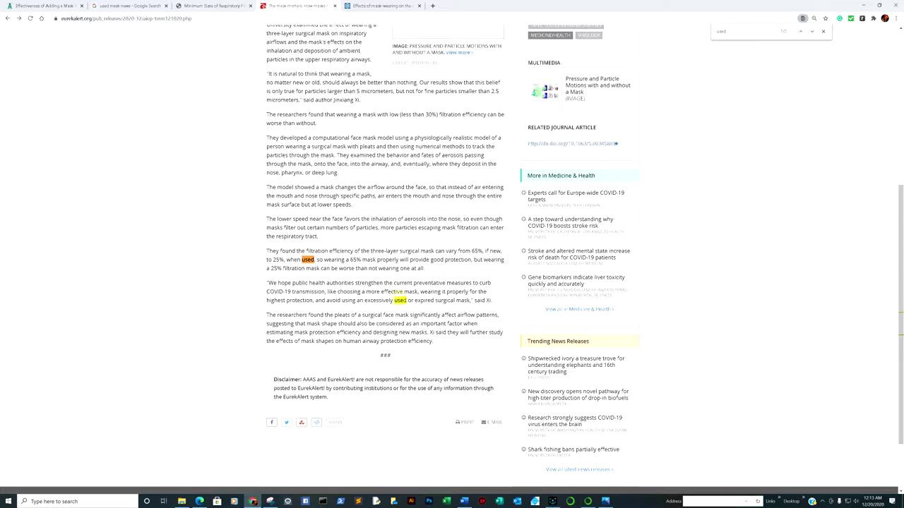
- In the AIP mask-wearing article, step forward through each 'used' match up to reference 5
{"action": "left_click", "coordinate": [362, 6]}
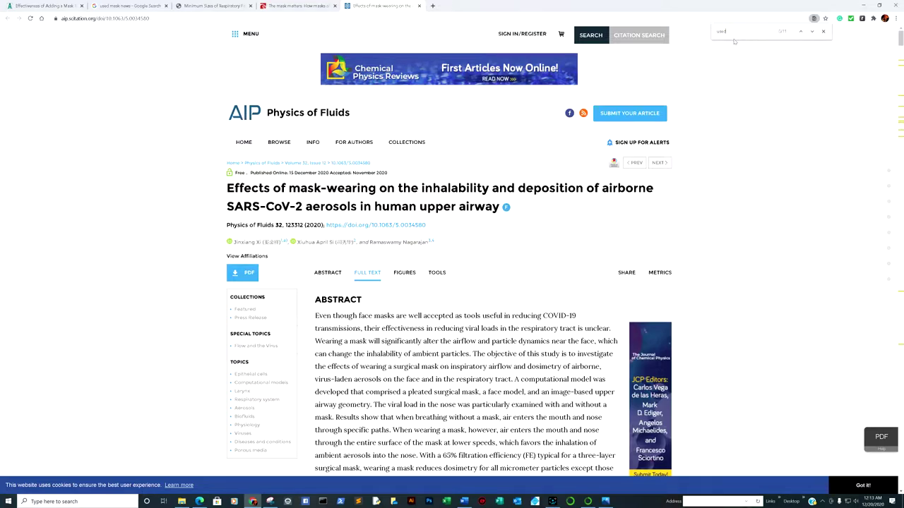
{"action": "left_click", "coordinate": [810, 32]}
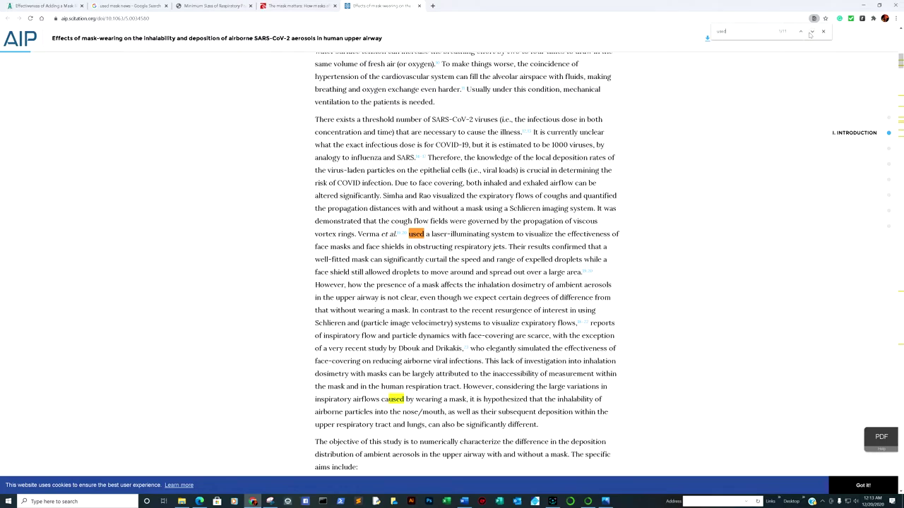
{"action": "left_click", "coordinate": [810, 33]}
{"action": "left_click", "coordinate": [810, 33]}
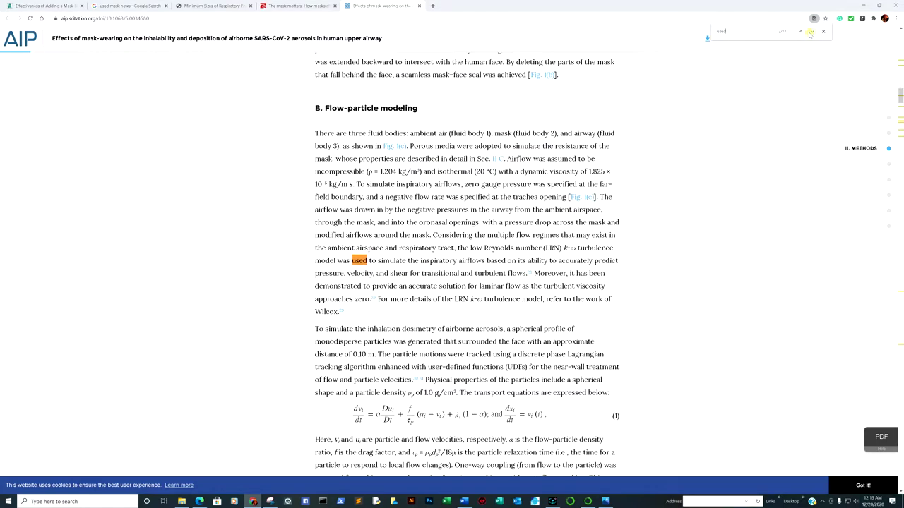
{"action": "left_click", "coordinate": [810, 32]}
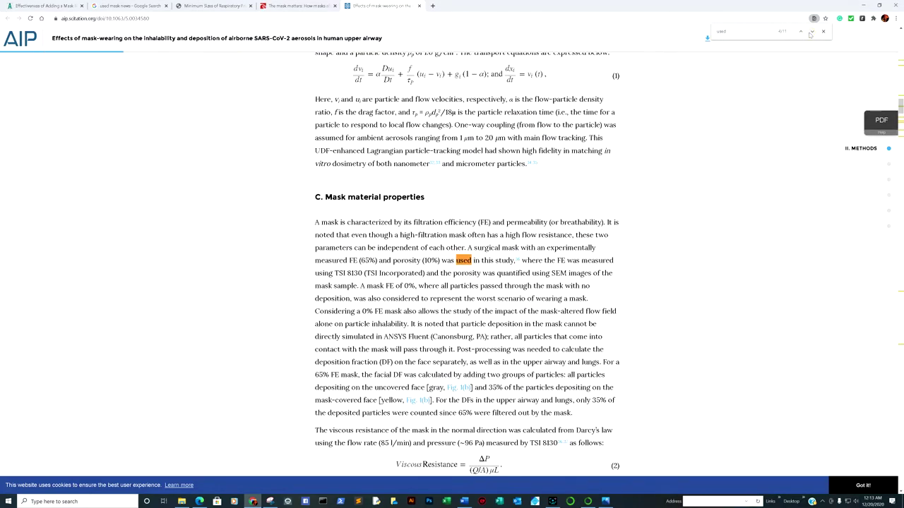
{"action": "left_click", "coordinate": [810, 32]}
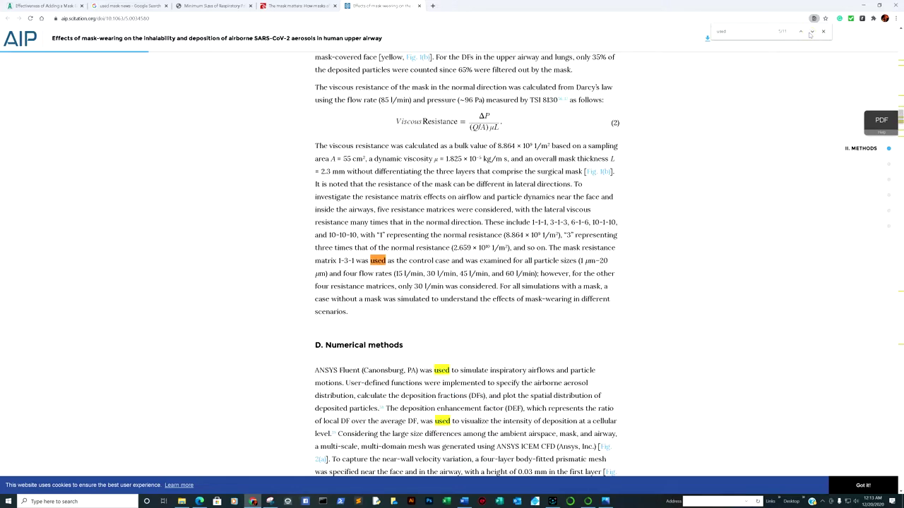
{"action": "left_click", "coordinate": [811, 33]}
{"action": "left_click", "coordinate": [810, 32]}
{"action": "left_click", "coordinate": [810, 32]}
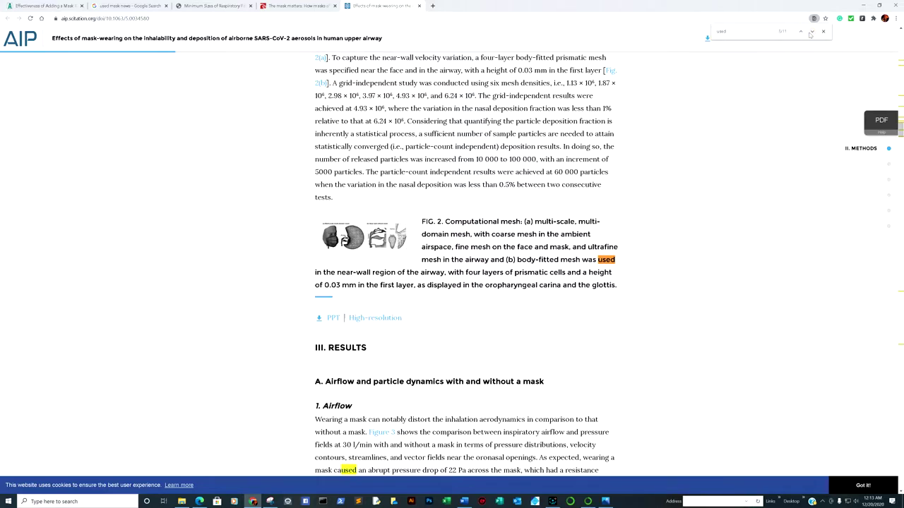
{"action": "left_click", "coordinate": [811, 32]}
{"action": "left_click", "coordinate": [811, 32]}
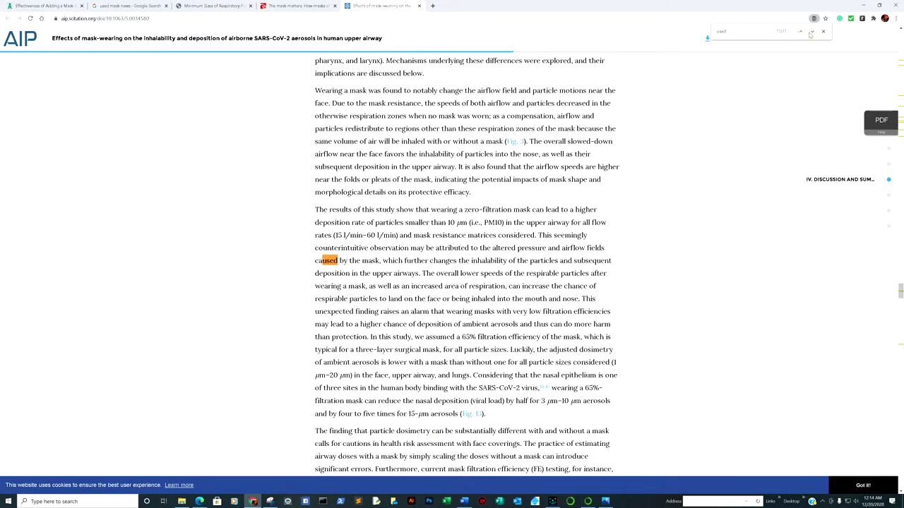
{"action": "left_click", "coordinate": [811, 33]}
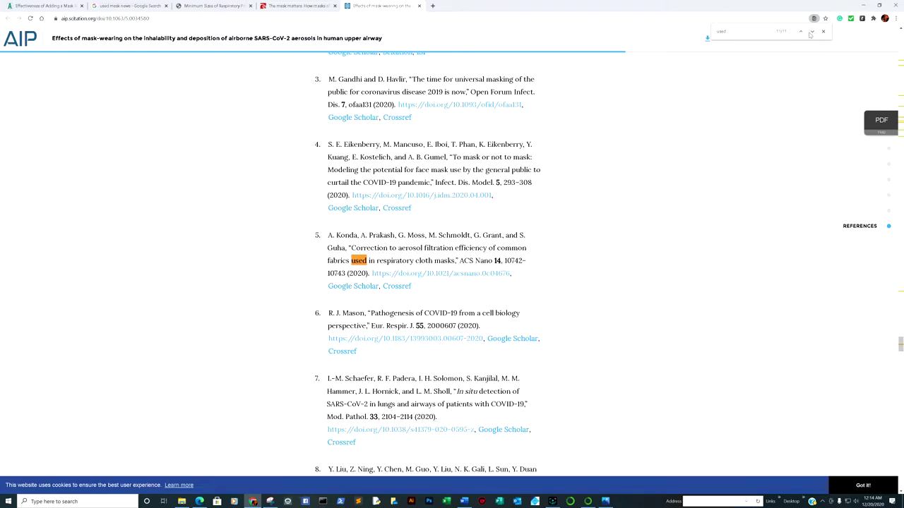
- Step back two matches to 'caused' in Results, then return to the news results
{"action": "left_click", "coordinate": [802, 33]}
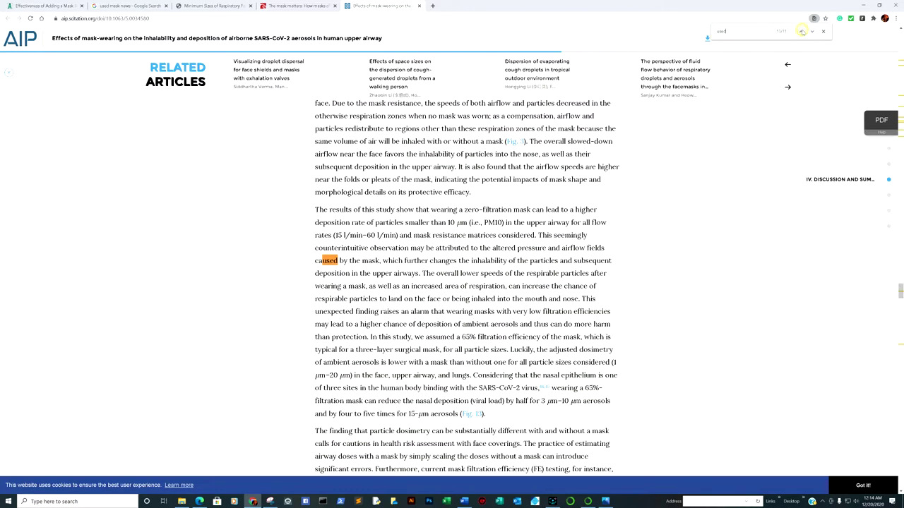
{"action": "left_click", "coordinate": [802, 32]}
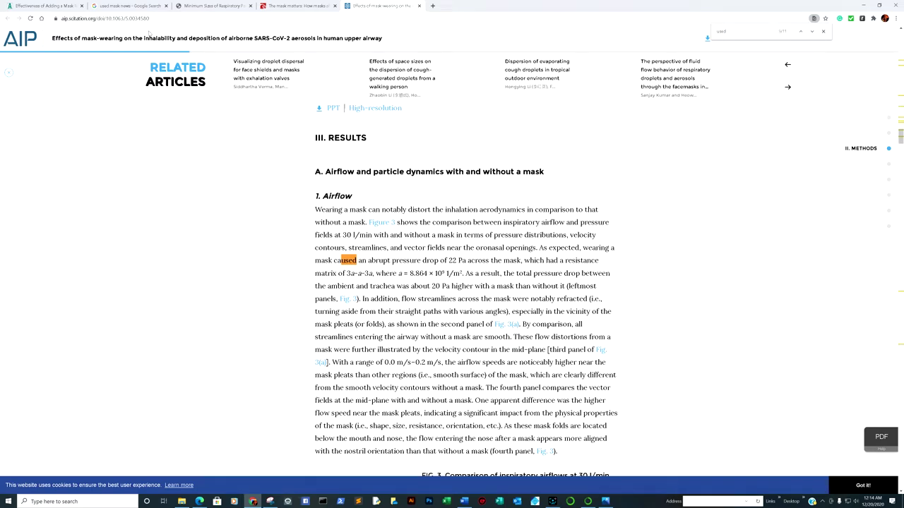
{"action": "left_click", "coordinate": [134, 6]}
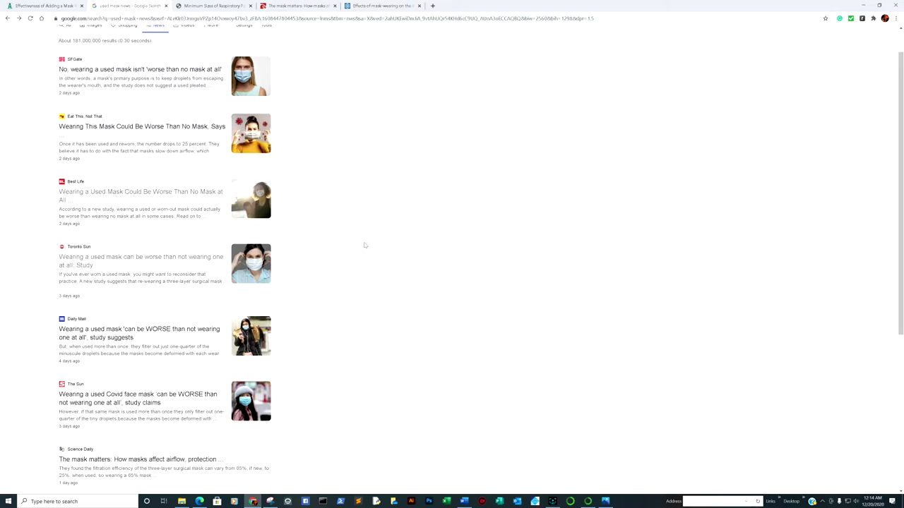
{"action": "scroll", "coordinate": [365, 244], "scroll_direction": "up", "scroll_amount": 1}
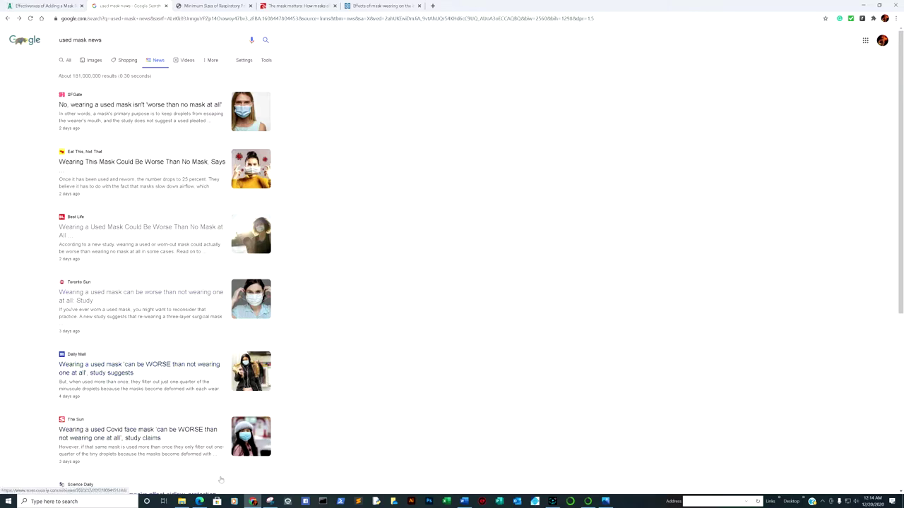
- Open mask1.JPG from the covid10 folder in Microsoft Photos
{"action": "left_click", "coordinate": [181, 501]}
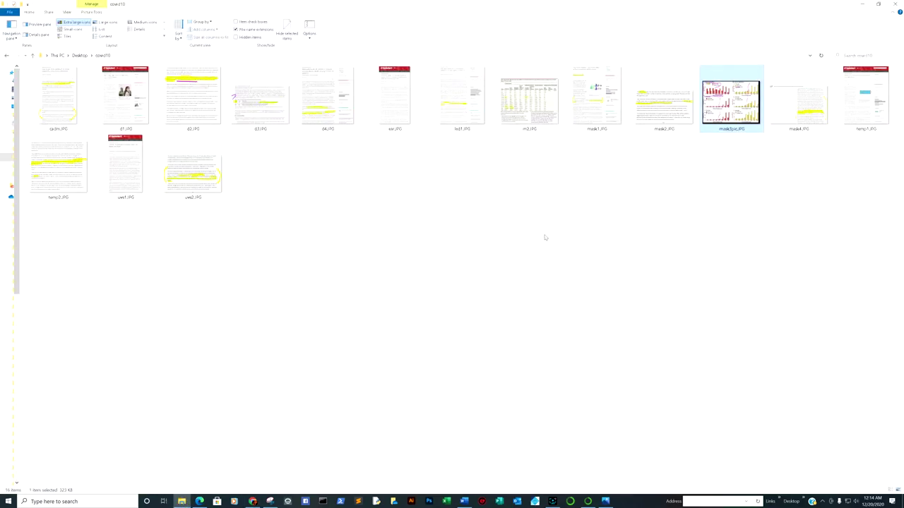
{"action": "left_click", "coordinate": [602, 126]}
{"action": "double_click", "coordinate": [601, 119]}
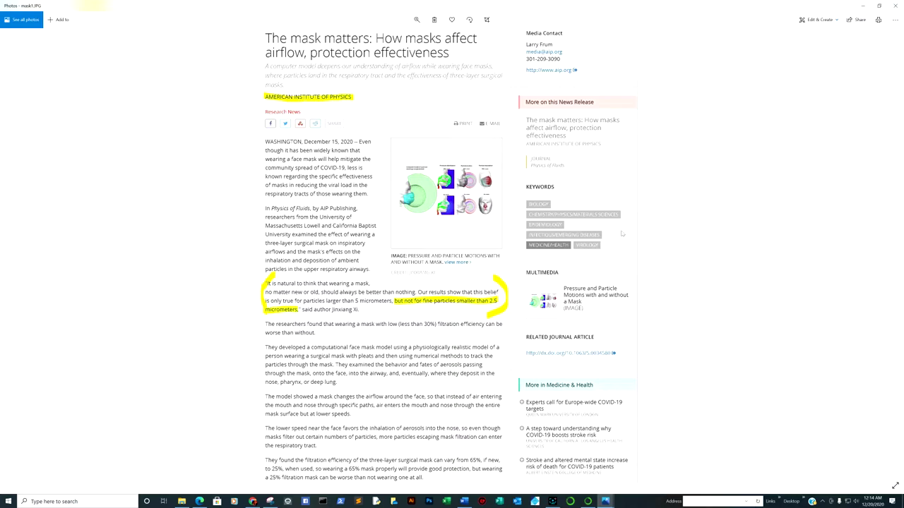
- Advance to mask2.JPG, highlighting that a 25% filtration mask can be worse than none
{"action": "left_click", "coordinate": [887, 255]}
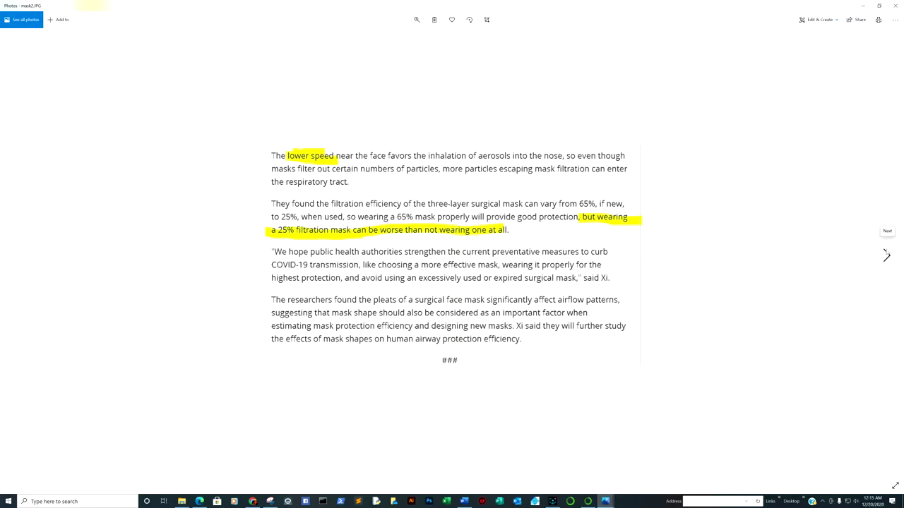
- Advance to mask3pic.JPG showing the annotated nose and larynx deposition charts
{"action": "left_click", "coordinate": [885, 244]}
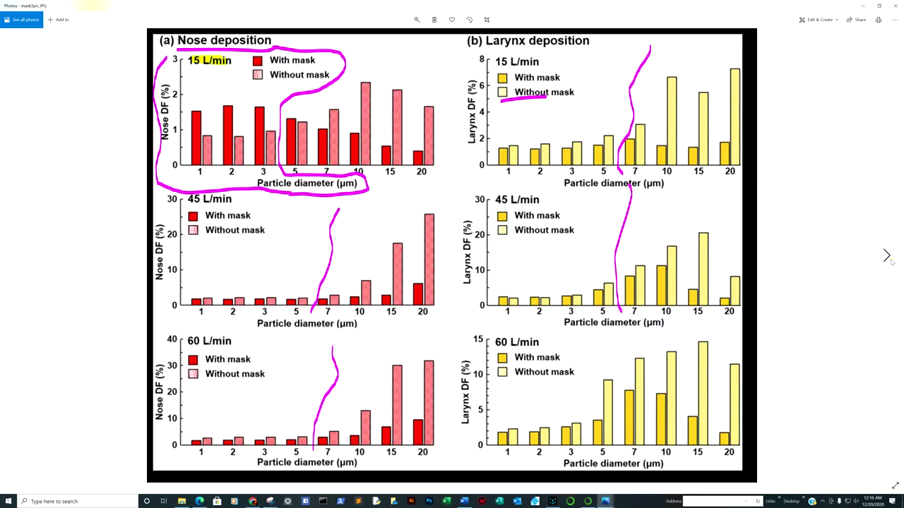
{"action": "left_click", "coordinate": [887, 256]}
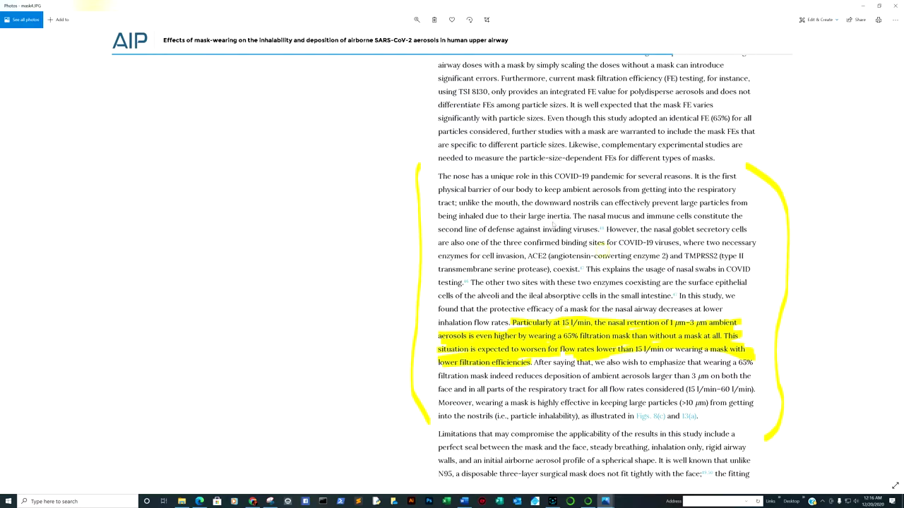
{"action": "scroll", "coordinate": [552, 225], "scroll_direction": "up", "scroll_amount": 4}
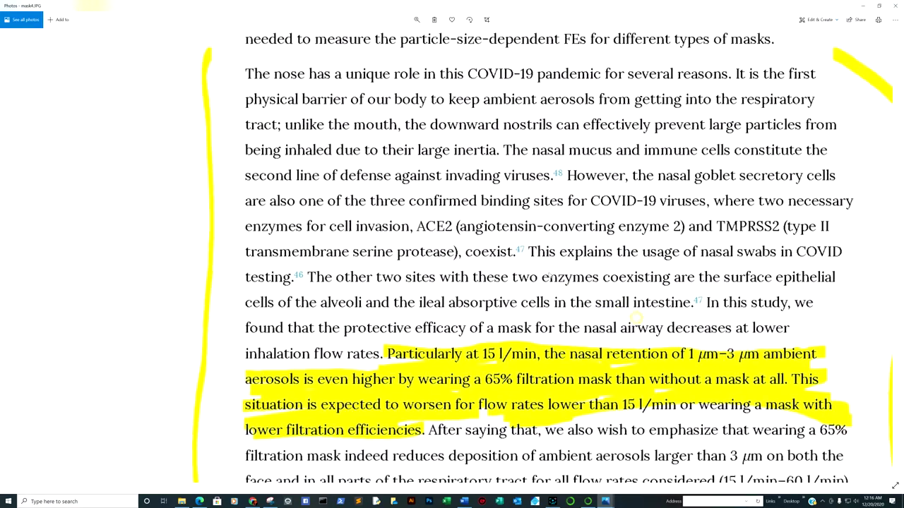
{"action": "left_click_drag", "start_coordinate": [545, 270], "coordinate": [515, 312]}
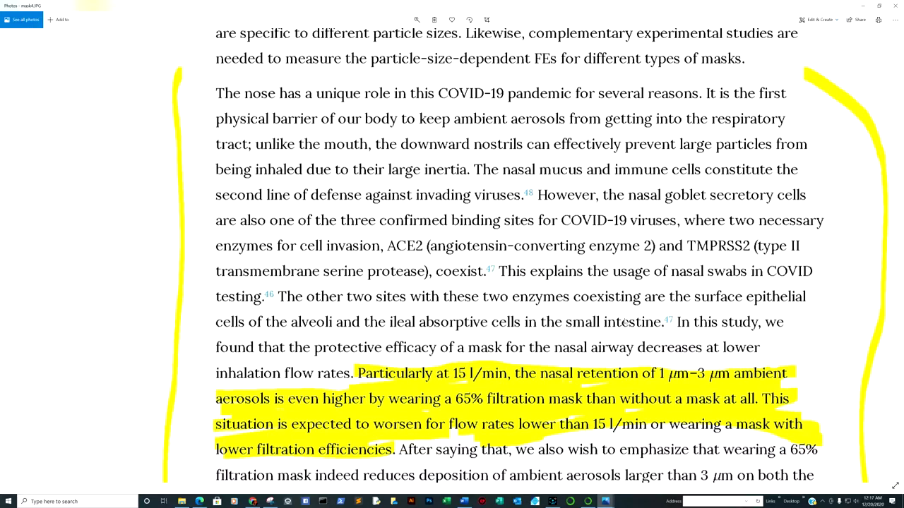
{"action": "scroll", "coordinate": [626, 322], "scroll_direction": "down", "scroll_amount": 1}
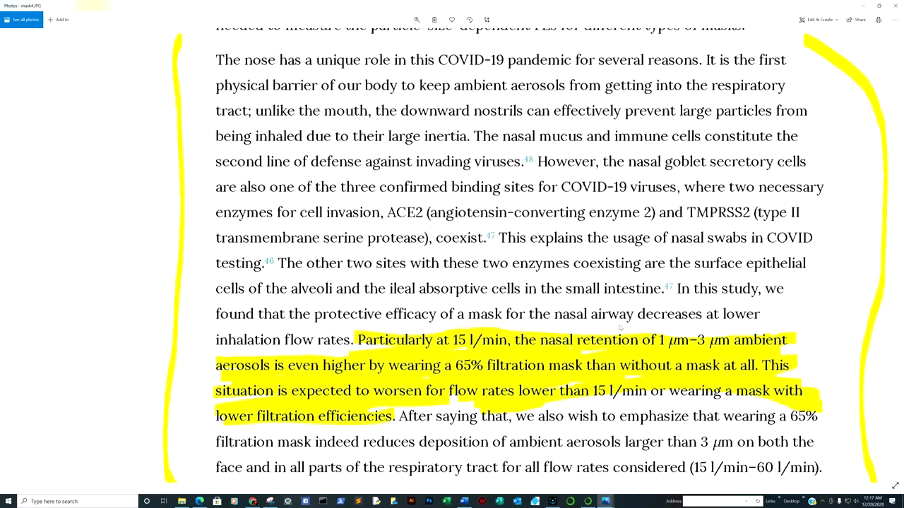
{"action": "scroll", "coordinate": [524, 256], "scroll_direction": "down", "scroll_amount": 1}
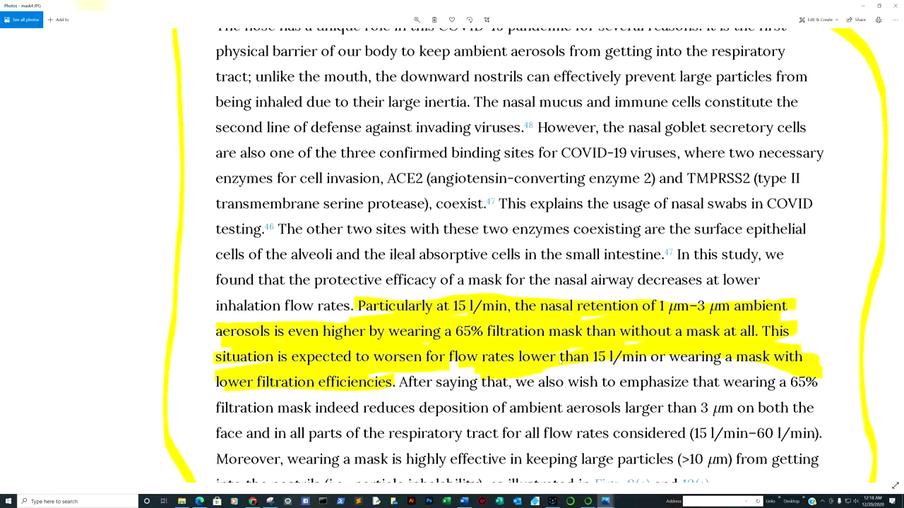
- Zoom out of the highlighted mask4.JPG article screenshot
{"action": "scroll", "coordinate": [535, 334], "scroll_direction": "down", "scroll_amount": 5}
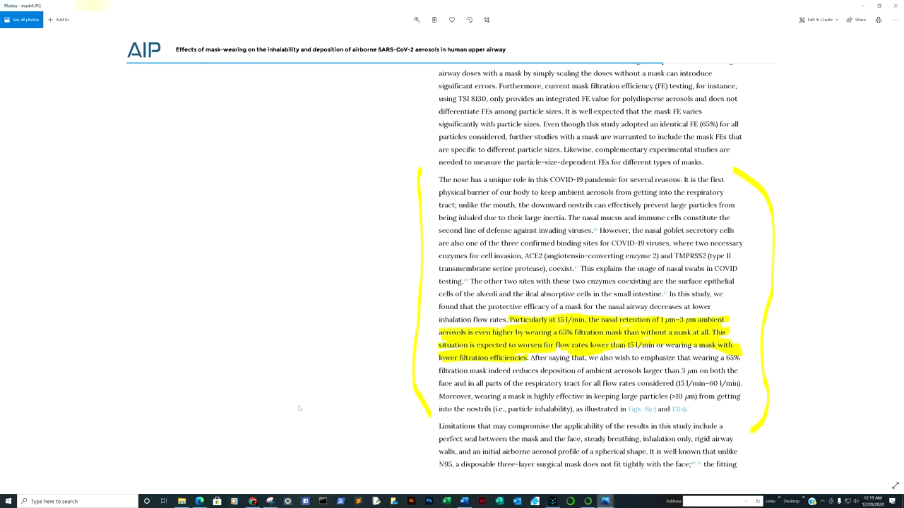
- Bring Chrome forward and show the DANMASK-19 Annals article from its title and abstract
{"action": "mouse_move", "coordinate": [252, 501]}
{"action": "left_click", "coordinate": [253, 482]}
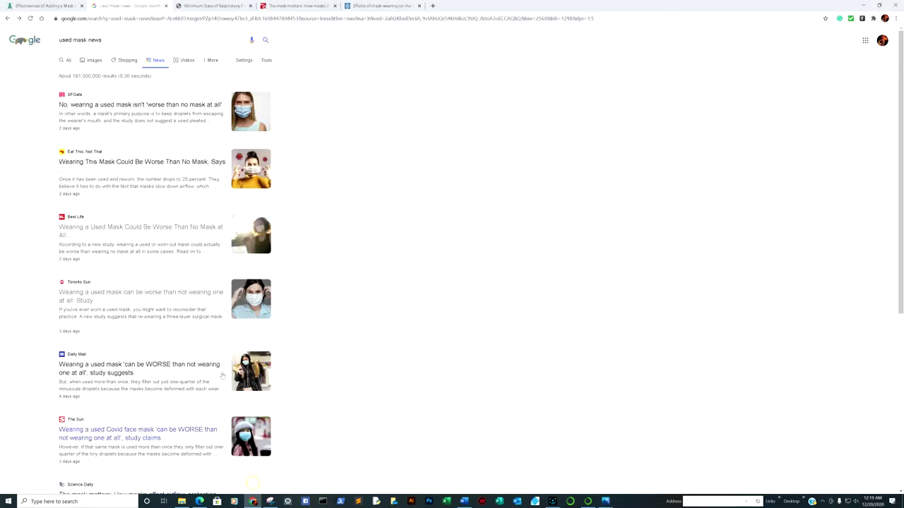
{"action": "left_click", "coordinate": [40, 6]}
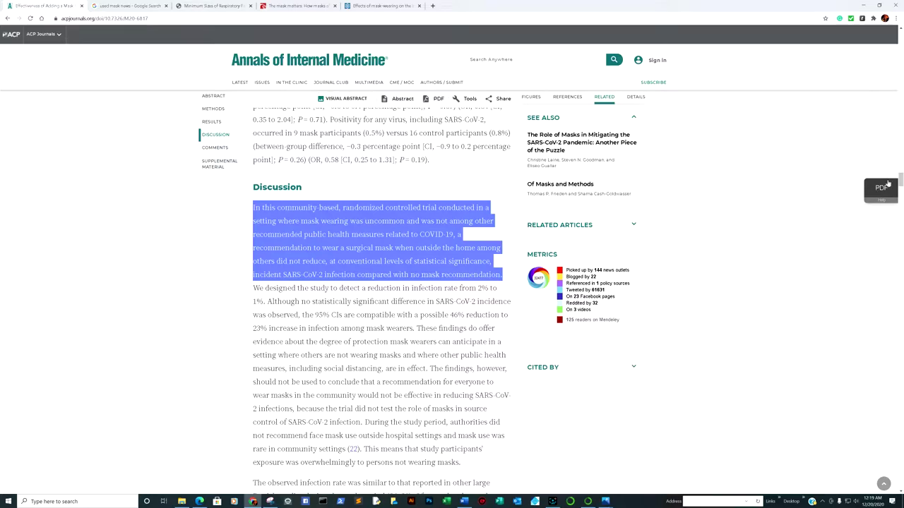
{"action": "left_click_drag", "start_coordinate": [901, 180], "coordinate": [900, 35]}
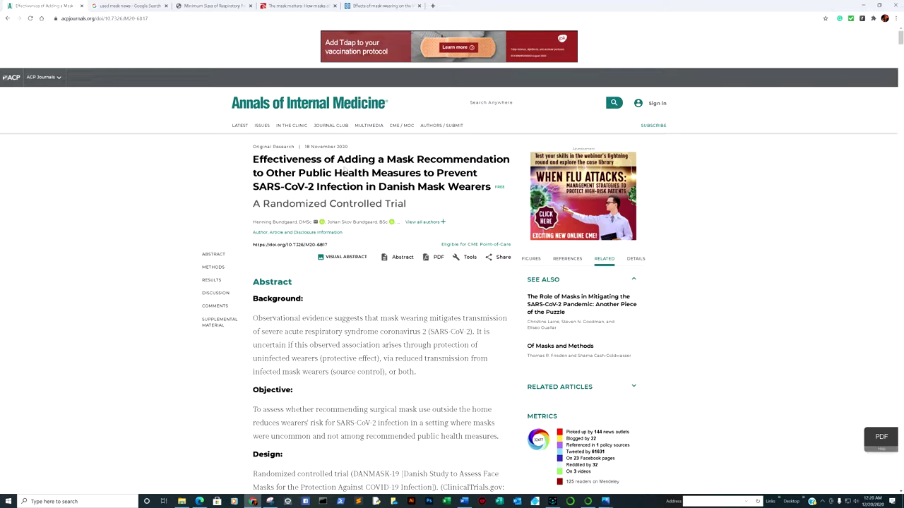
- Show the AIP Physics of Fluids aerosol-deposition article from its title and abstract
{"action": "left_click", "coordinate": [381, 5]}
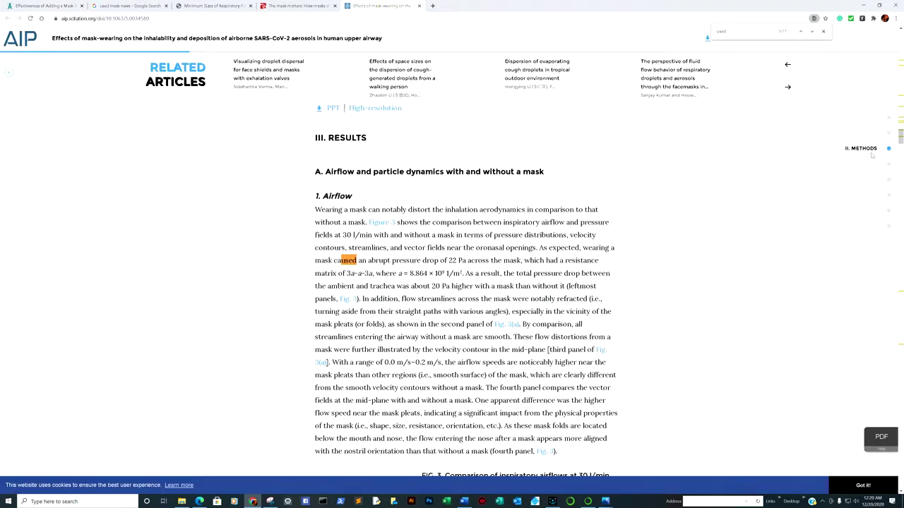
{"action": "left_click_drag", "start_coordinate": [900, 136], "coordinate": [900, 34]}
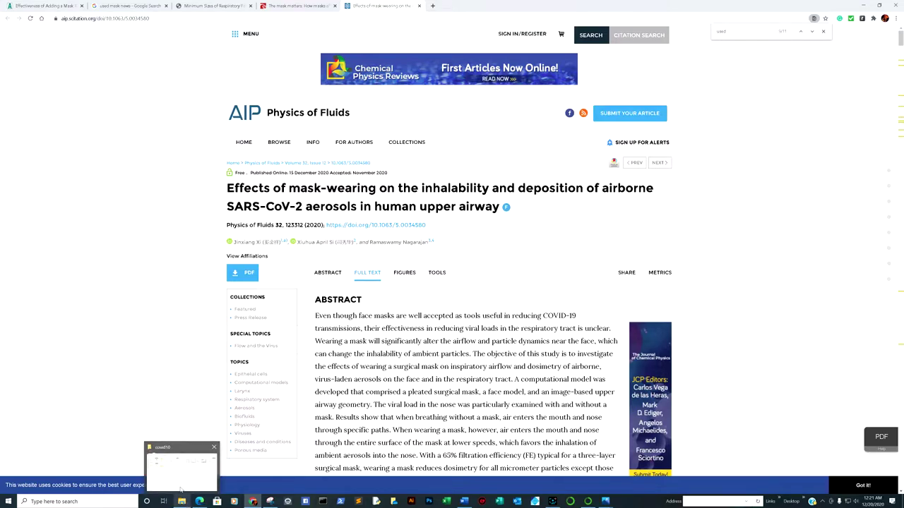
- Bring the covid19 screenshots folder forward and select the cadm.JPG thumbnail
{"action": "left_click", "coordinate": [182, 485]}
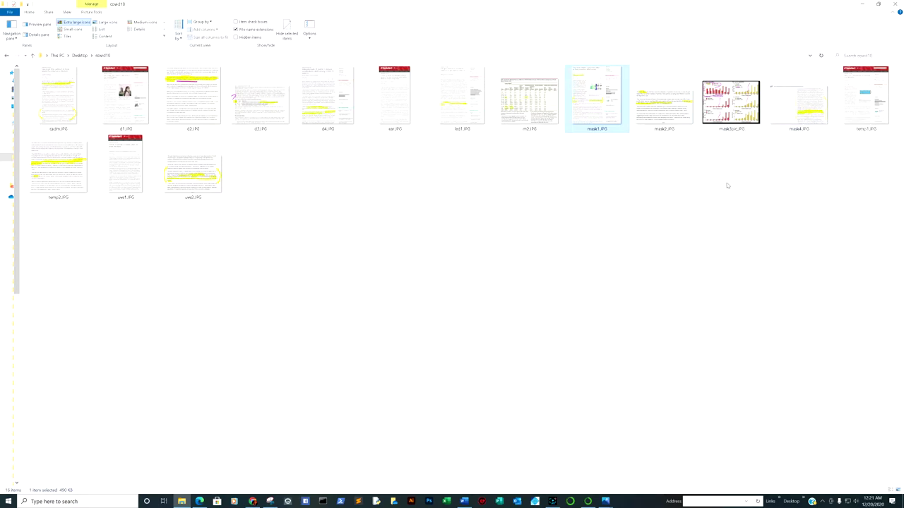
{"action": "left_click", "coordinate": [71, 108]}
- Open cadm.JPG in Photos and zoom in to read the cadmium release, then zoom back out
{"action": "key", "text": "Return"}
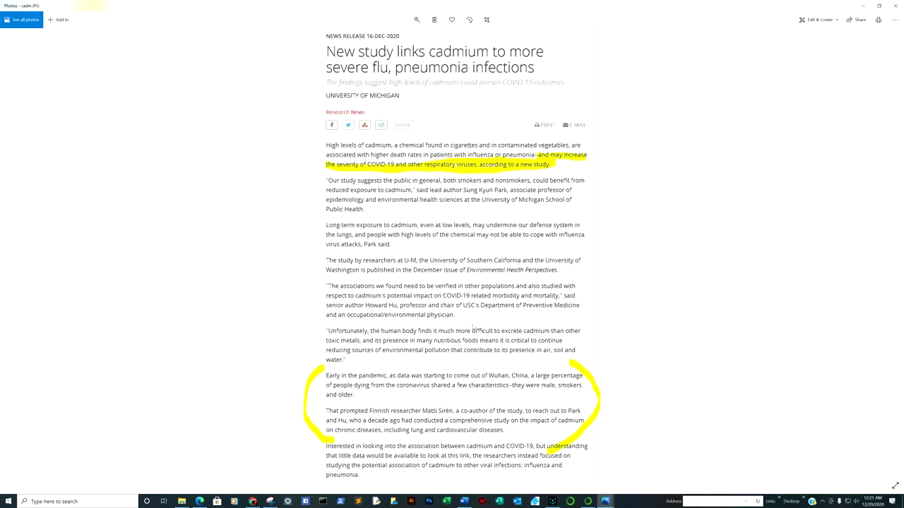
{"action": "scroll", "coordinate": [453, 356], "scroll_direction": "up", "scroll_amount": 5}
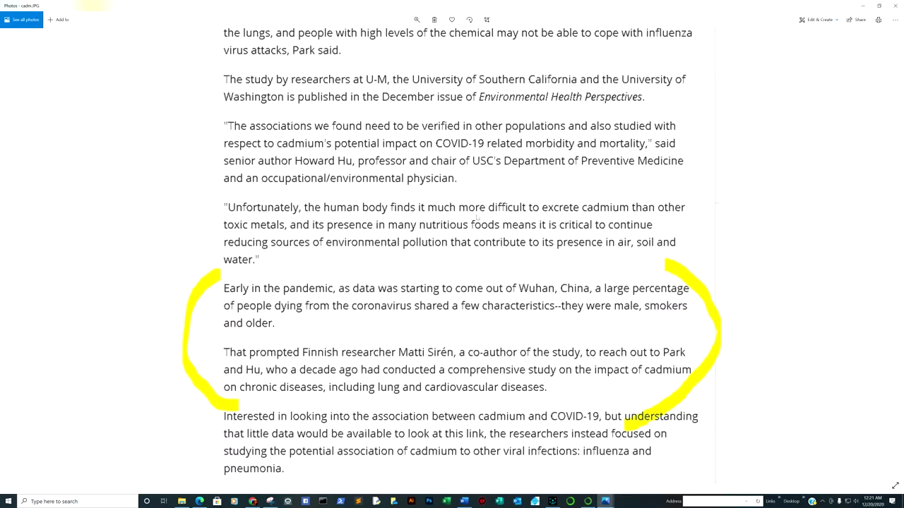
{"action": "scroll", "coordinate": [475, 216], "scroll_direction": "up", "scroll_amount": 5}
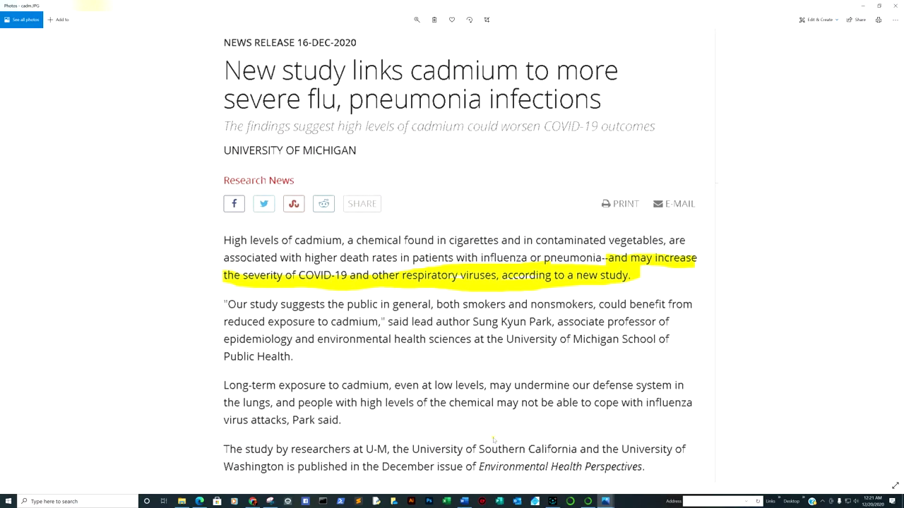
{"action": "scroll", "coordinate": [494, 440], "scroll_direction": "down", "scroll_amount": 3}
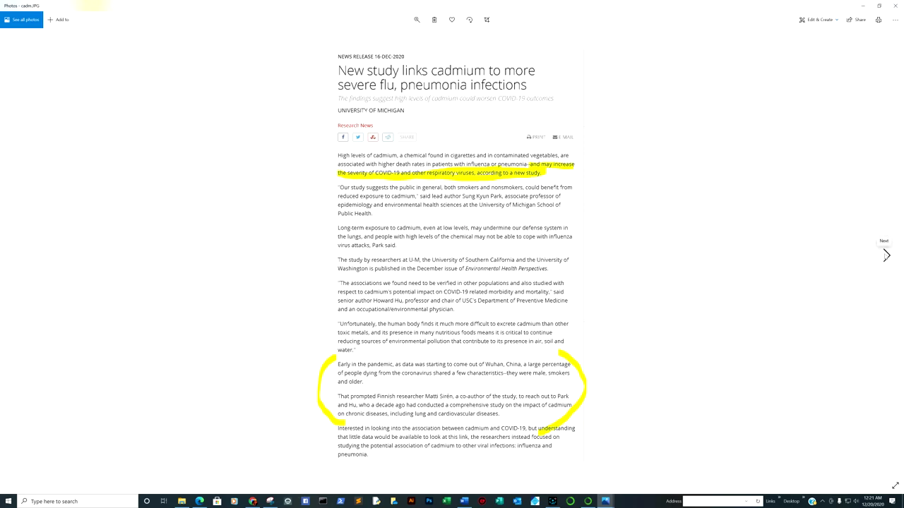
- Advance to d1.JPG, the EurekAlert release on alarmingly high UK vitamin D deficiency
{"action": "left_click", "coordinate": [886, 256]}
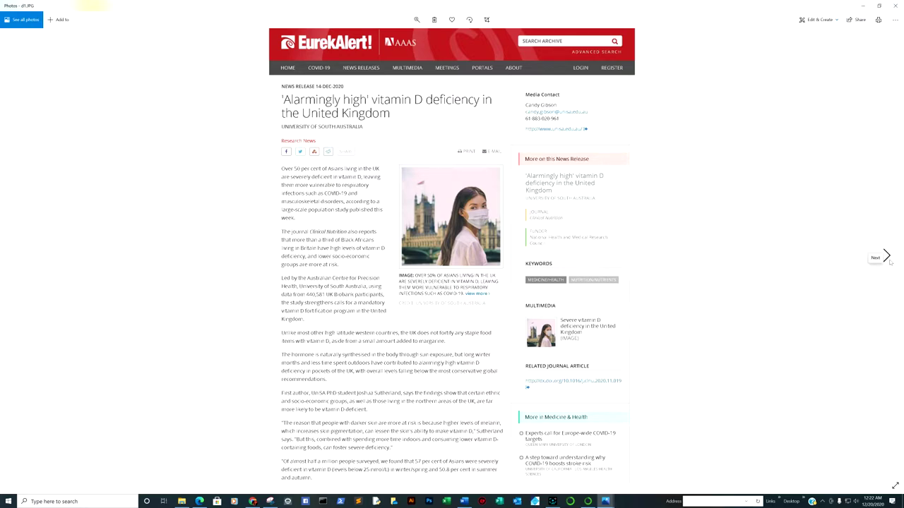
- Advance to d2.JPG, highlighting that 57 per cent of surveyed Asians were severely deficient
{"action": "left_click", "coordinate": [887, 259]}
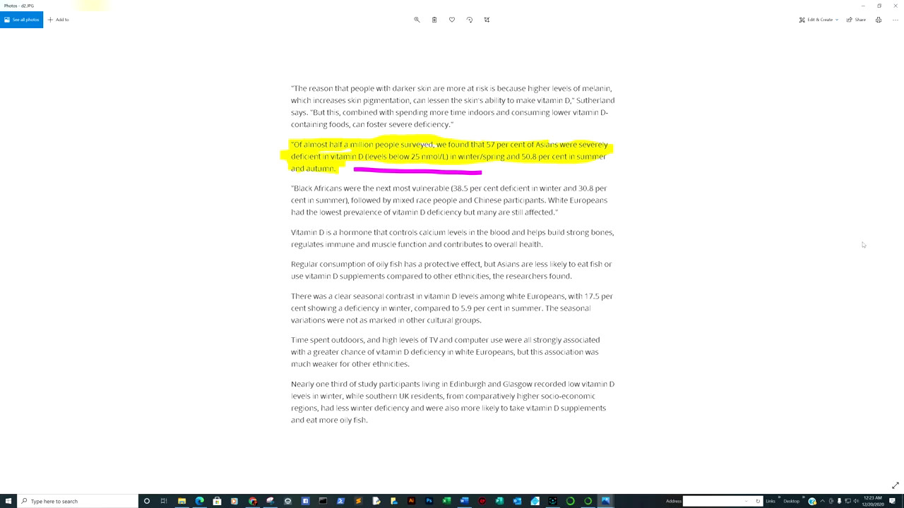
- Flip back and forth through d1–d3.JPG, then advance to d4.JPG on vitamin D and COVID-19 deaths
{"action": "left_click", "coordinate": [885, 255]}
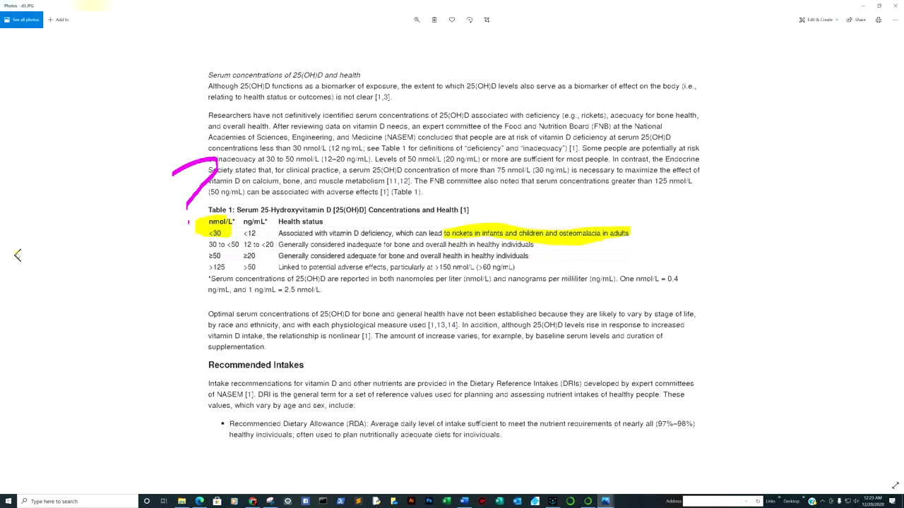
{"action": "left_click", "coordinate": [18, 256]}
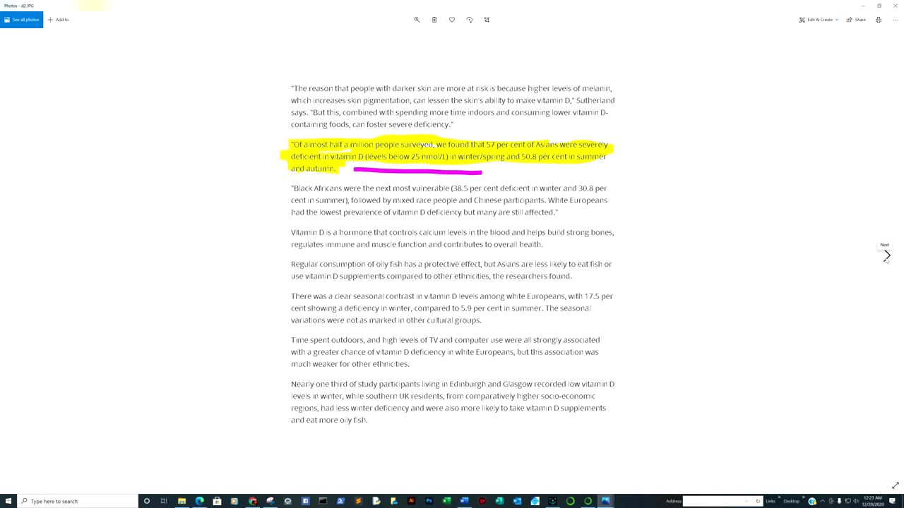
{"action": "left_click", "coordinate": [887, 255]}
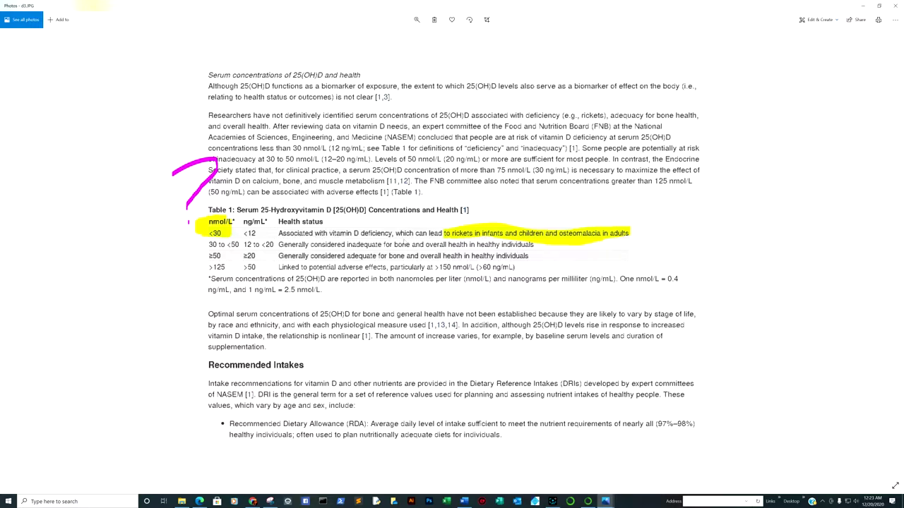
{"action": "left_click", "coordinate": [15, 253]}
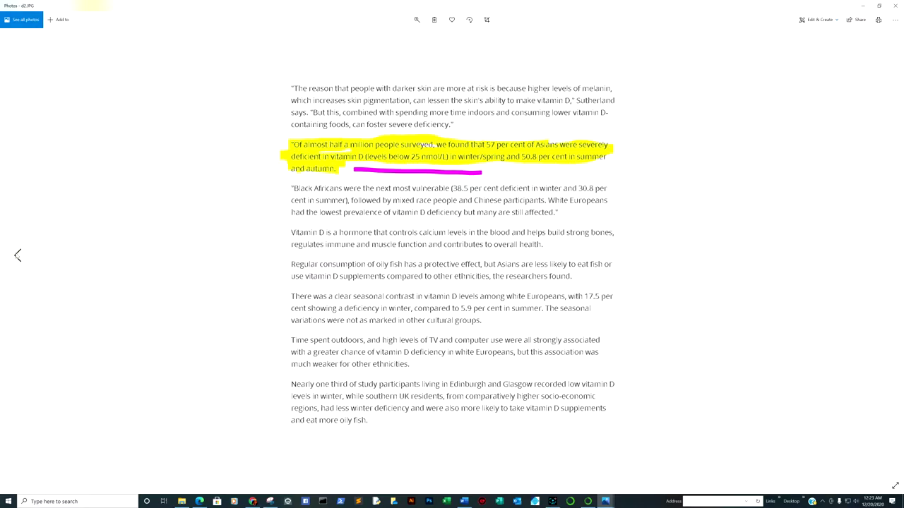
{"action": "left_click", "coordinate": [18, 256]}
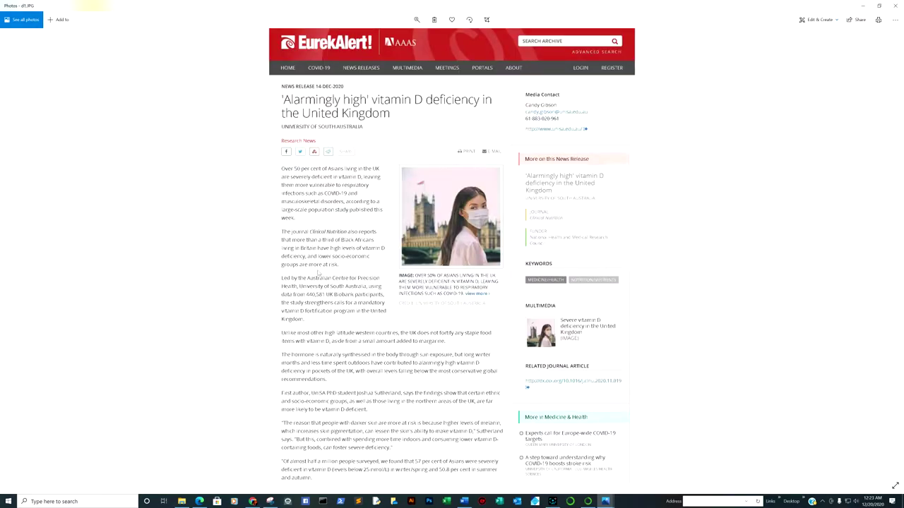
{"action": "left_click", "coordinate": [887, 256]}
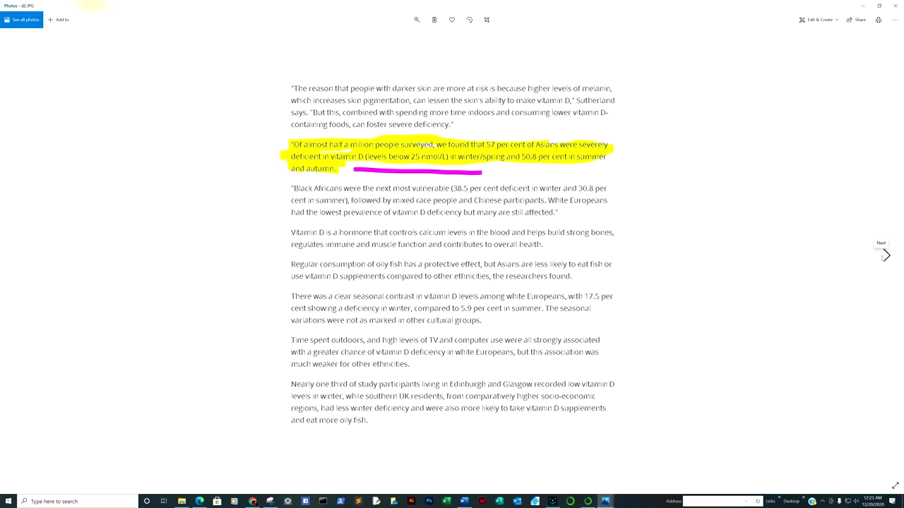
{"action": "left_click", "coordinate": [884, 256]}
{"action": "left_click", "coordinate": [884, 255]}
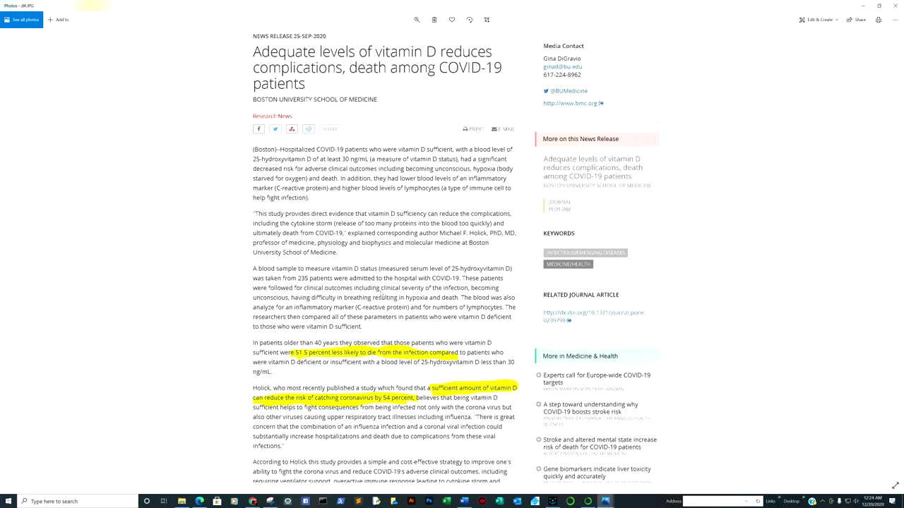
{"action": "scroll", "coordinate": [344, 355], "scroll_direction": "up", "scroll_amount": 2}
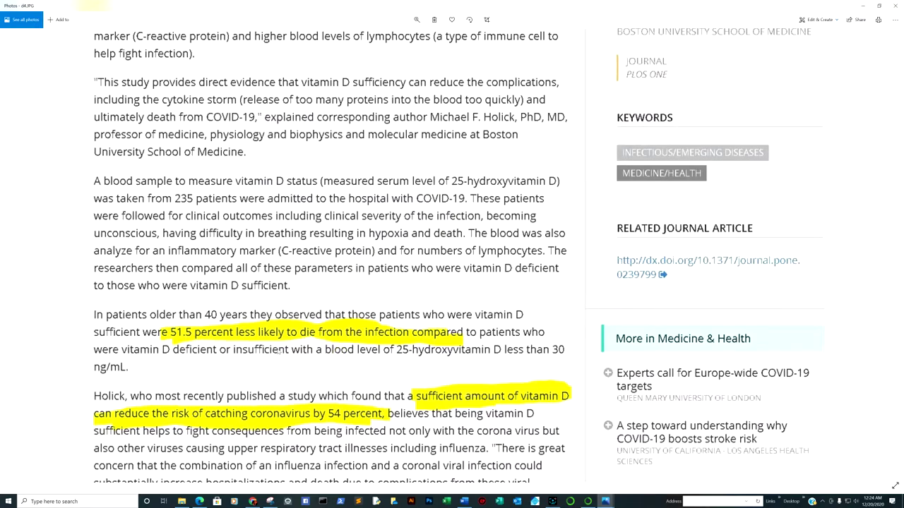
{"action": "left_click_drag", "start_coordinate": [277, 348], "coordinate": [268, 294]}
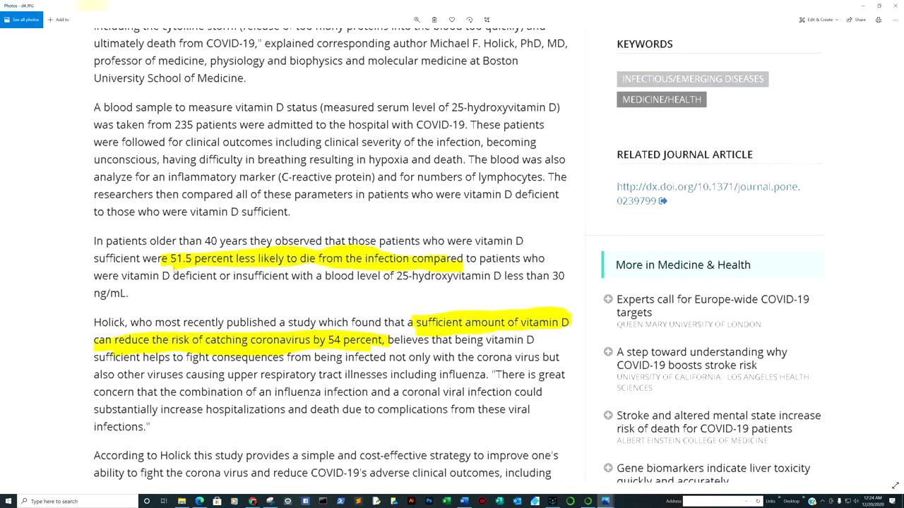
{"action": "left_click_drag", "start_coordinate": [182, 251], "coordinate": [384, 507]}
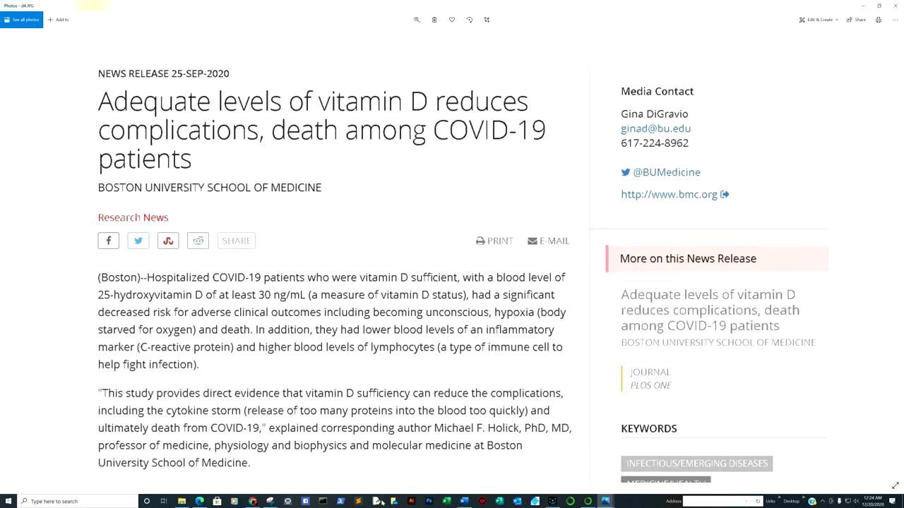
{"action": "scroll", "coordinate": [348, 355], "scroll_direction": "down", "scroll_amount": 5}
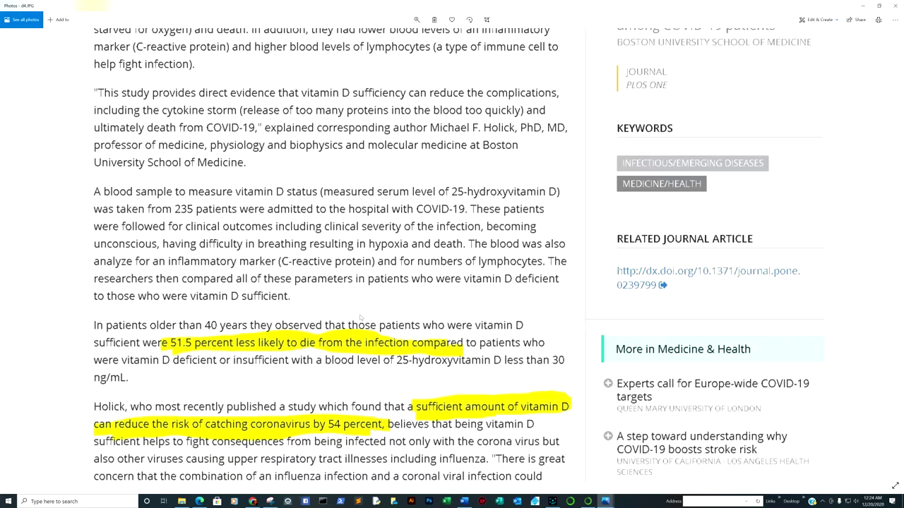
{"action": "left_click_drag", "start_coordinate": [360, 316], "coordinate": [384, 235]}
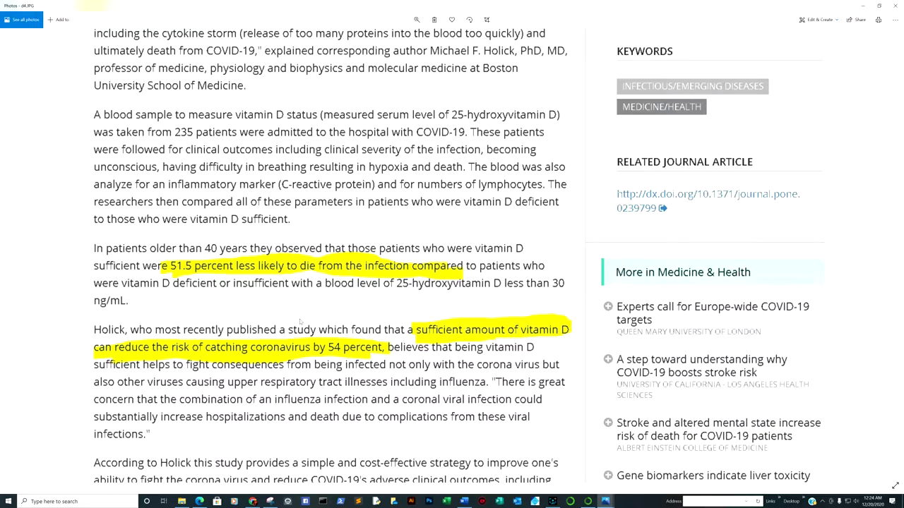
{"action": "scroll", "coordinate": [284, 363], "scroll_direction": "down", "scroll_amount": 1}
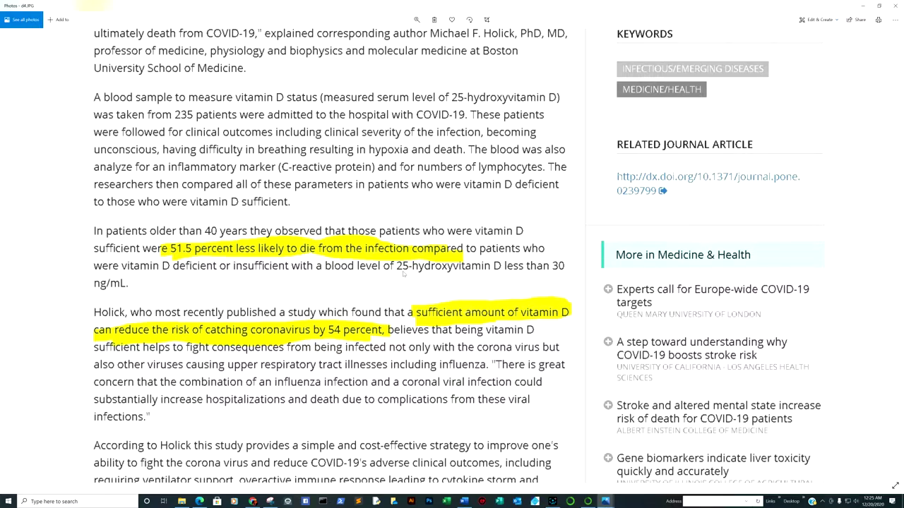
{"action": "scroll", "coordinate": [403, 274], "scroll_direction": "down", "scroll_amount": 5}
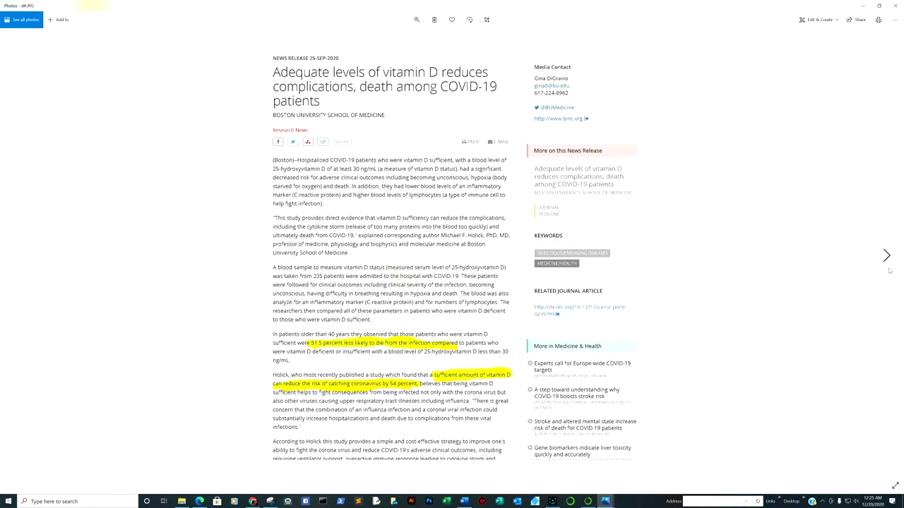
- Advance to ear.JPG, the Tel Aviv University hearing study release
{"action": "left_click", "coordinate": [888, 269]}
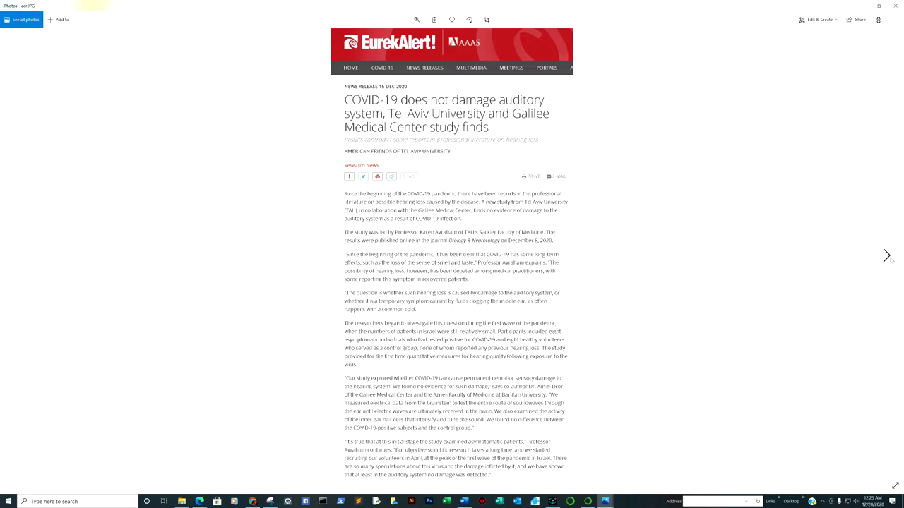
- Show led1.JPG, zoom in on the highlighted 285 nm finding, then fit the image back in view
{"action": "left_click", "coordinate": [887, 256]}
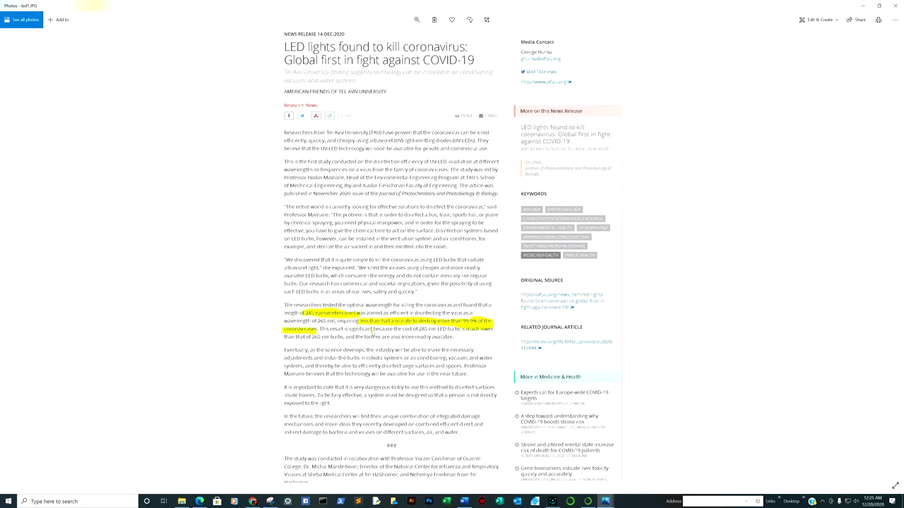
{"action": "scroll", "coordinate": [372, 333], "scroll_direction": "up", "scroll_amount": 2}
{"action": "scroll", "coordinate": [372, 332], "scroll_direction": "up", "scroll_amount": 2}
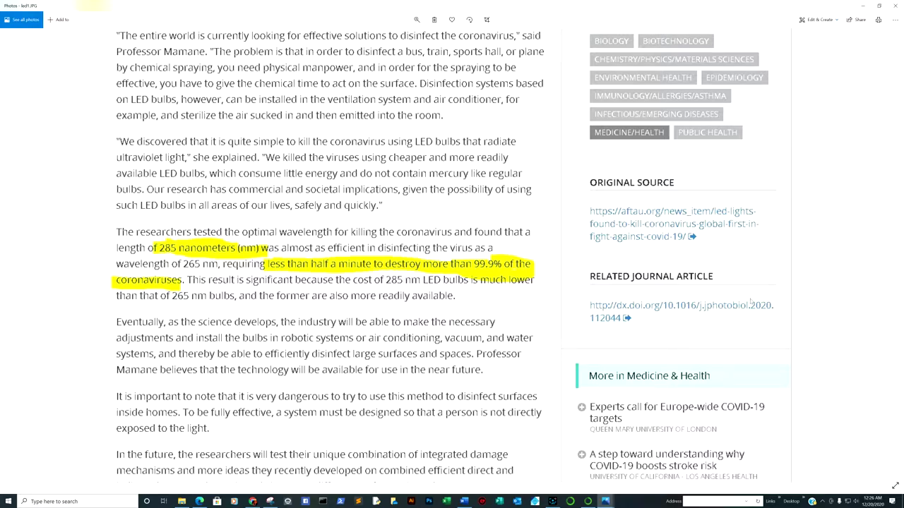
{"action": "double_click", "coordinate": [433, 268]}
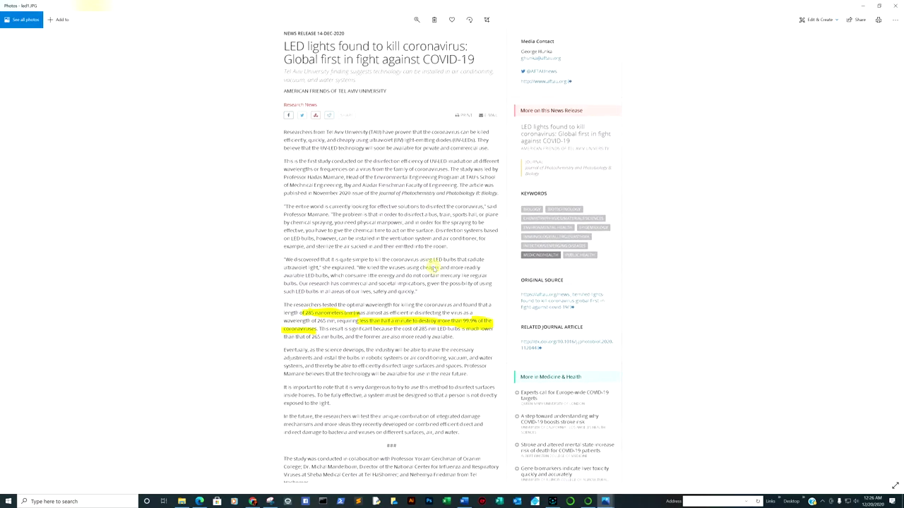
- Advance to m2.JPG, the age-specific mortality rate table comparing COVID-19 with other causes
{"action": "left_click", "coordinate": [882, 264]}
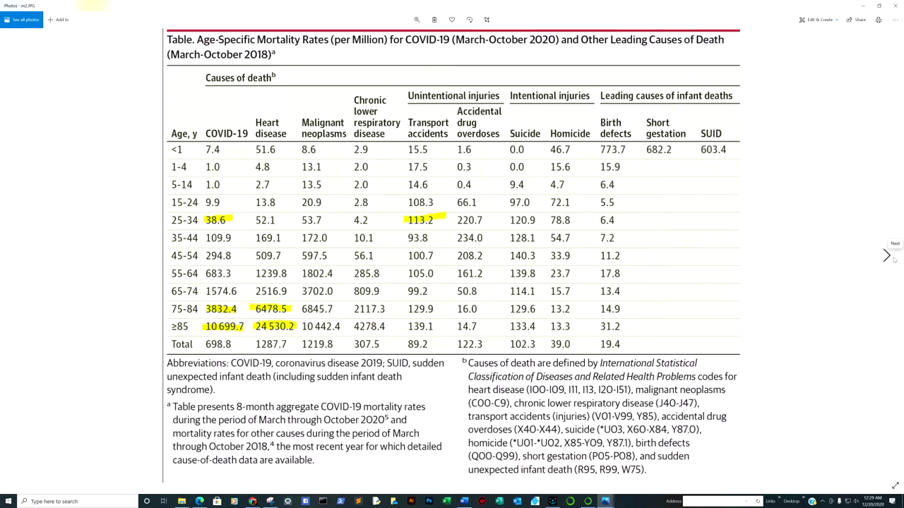
- Step through mask1 to mask4.JPG and on to temp1.JPG, the temperature sensitivity release
{"action": "left_click", "coordinate": [888, 256]}
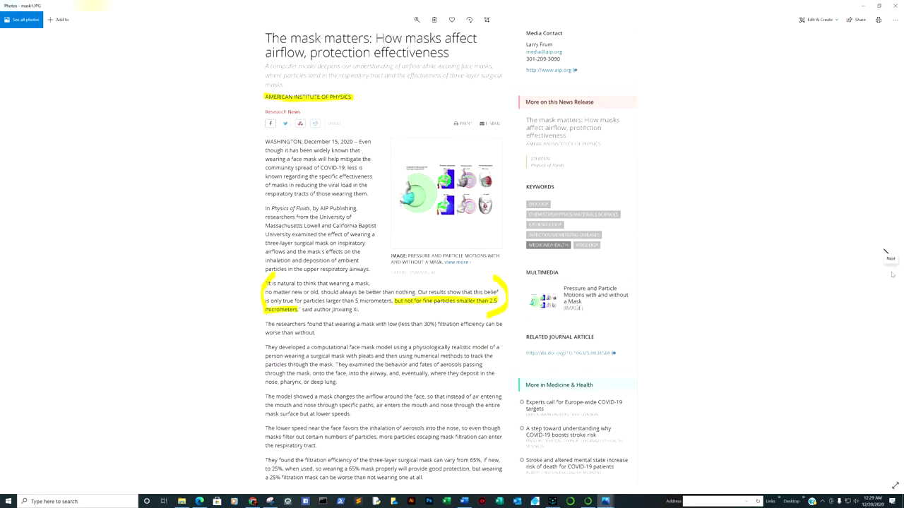
{"action": "left_click", "coordinate": [890, 267]}
{"action": "left_click", "coordinate": [888, 265]}
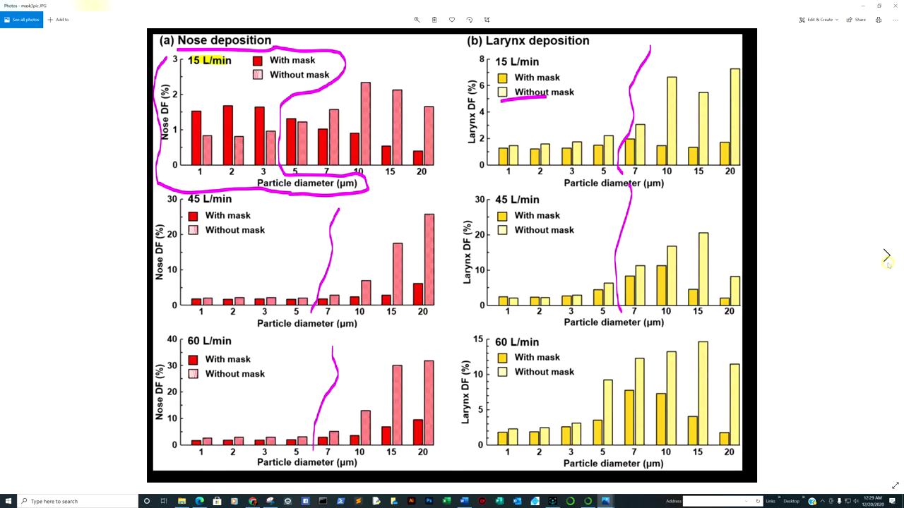
{"action": "left_click", "coordinate": [887, 257]}
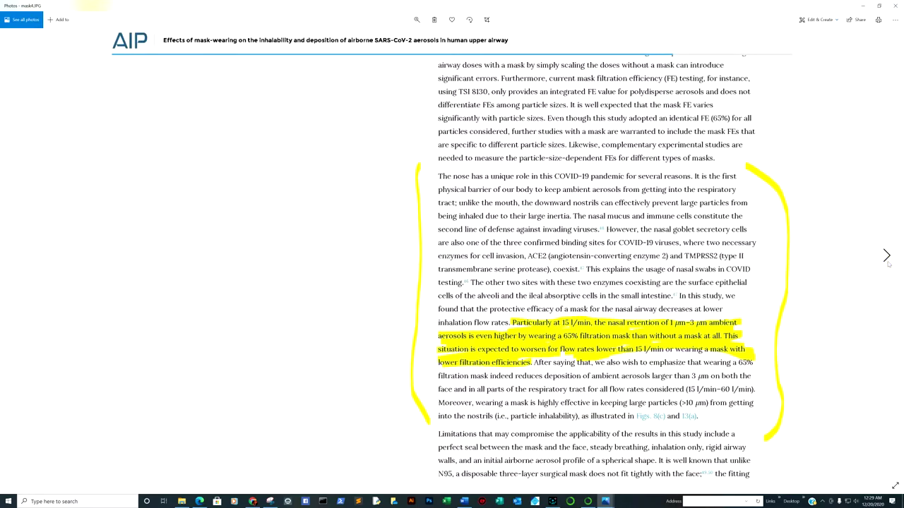
{"action": "left_click", "coordinate": [888, 264]}
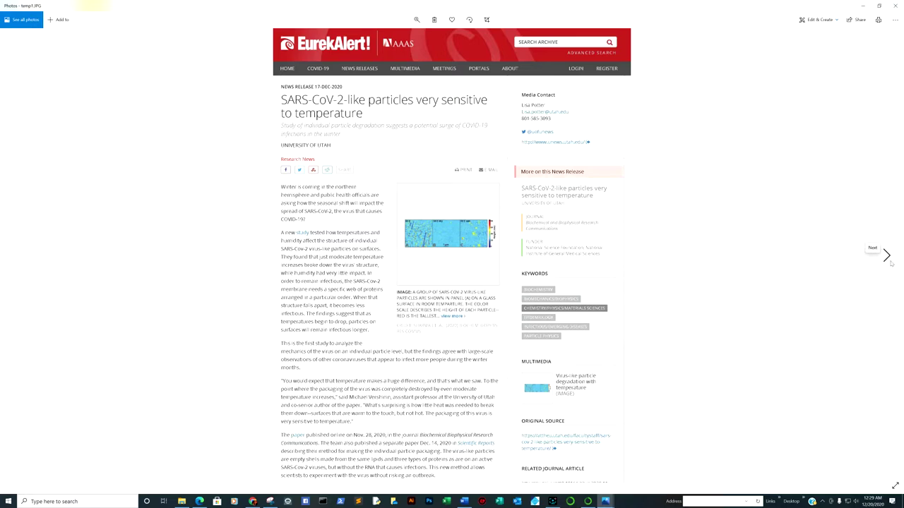
- Show temp2.JPG's highlighted passage, then advance to uvs1.JPG on UV levels and spread
{"action": "left_click", "coordinate": [886, 256]}
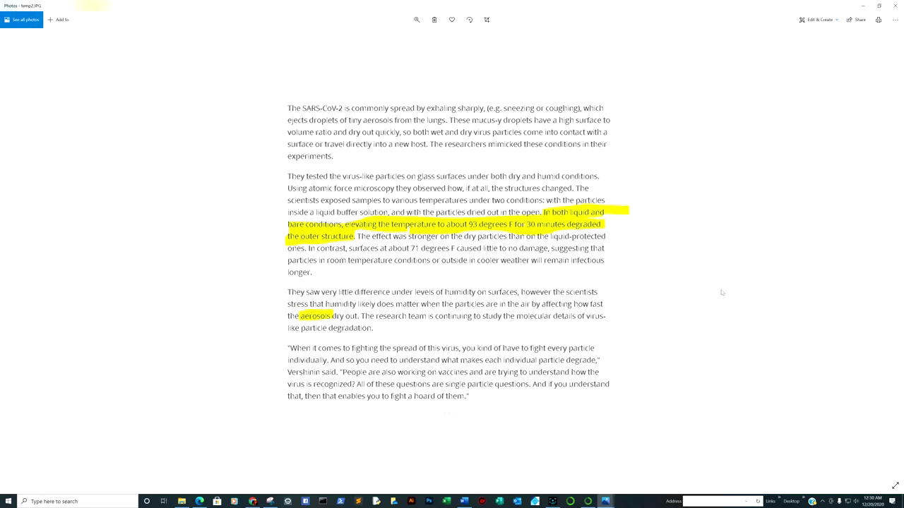
{"action": "left_click", "coordinate": [885, 255]}
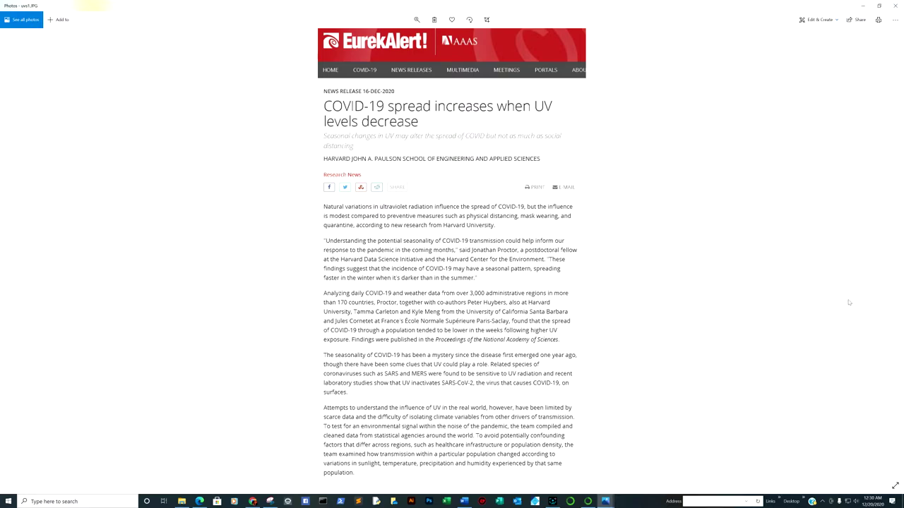
{"action": "left_click", "coordinate": [884, 256]}
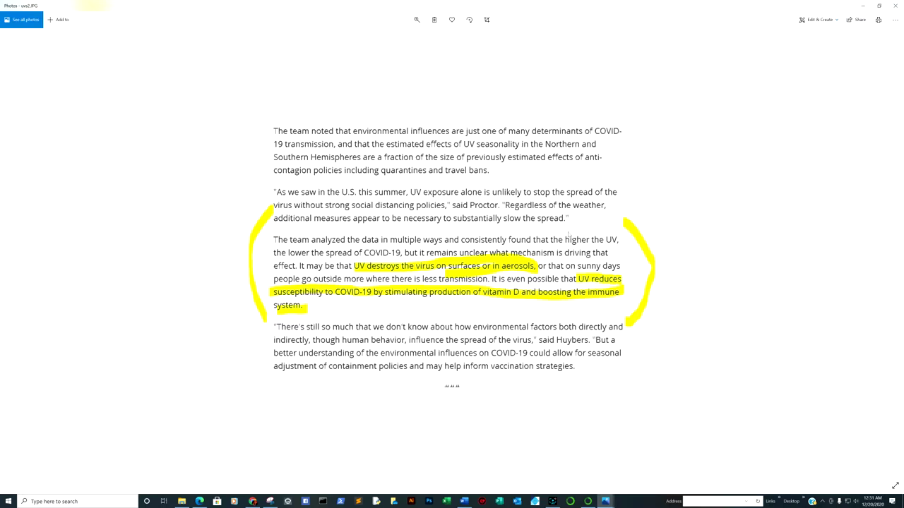
- Bring File Explorer's covid19 folder with its 16 highlighted article screenshots back to the front
{"action": "left_click", "coordinate": [182, 497]}
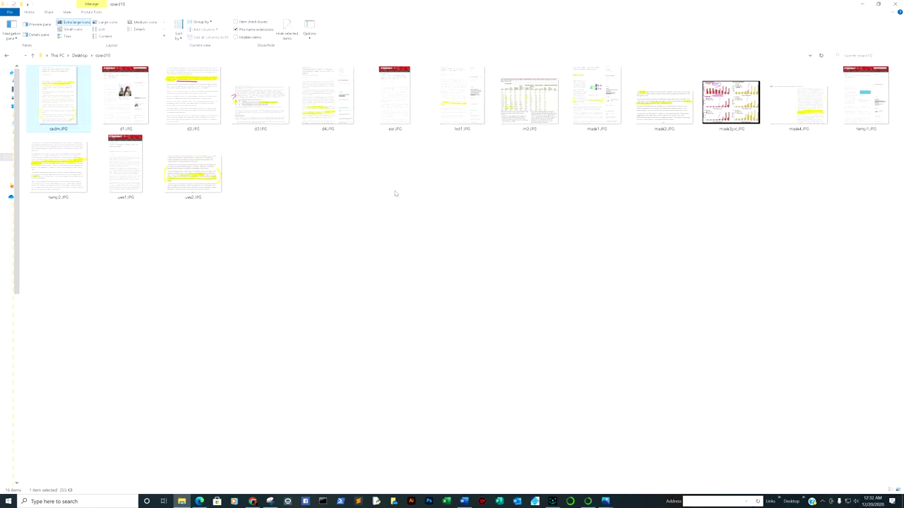
- Open mask3pic.JPG in Photos to show the nose and larynx deposition charts at 15, 45 and 60 L/min
{"action": "double_click", "coordinate": [746, 125]}
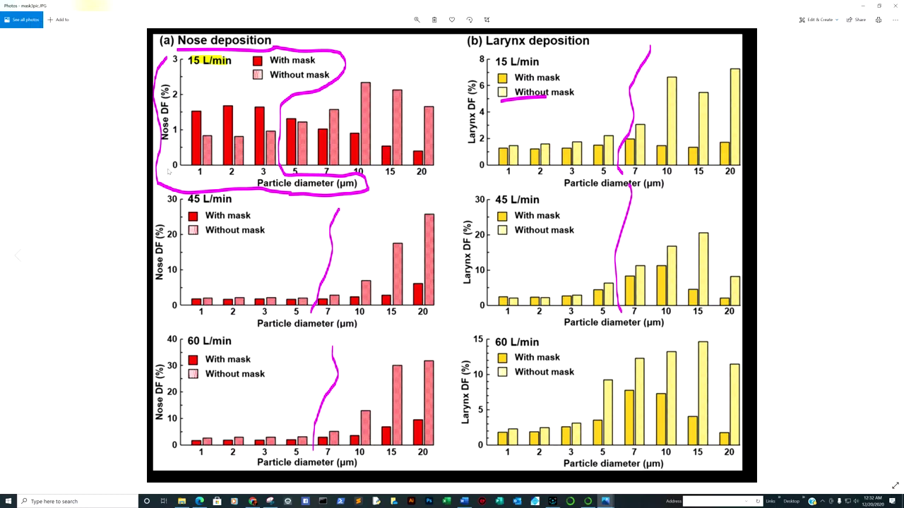
- Switch back to the World_Mask.ipynb heatmap showing the facial coverings versus new deaths per million correlation
{"action": "mouse_move", "coordinate": [200, 501]}
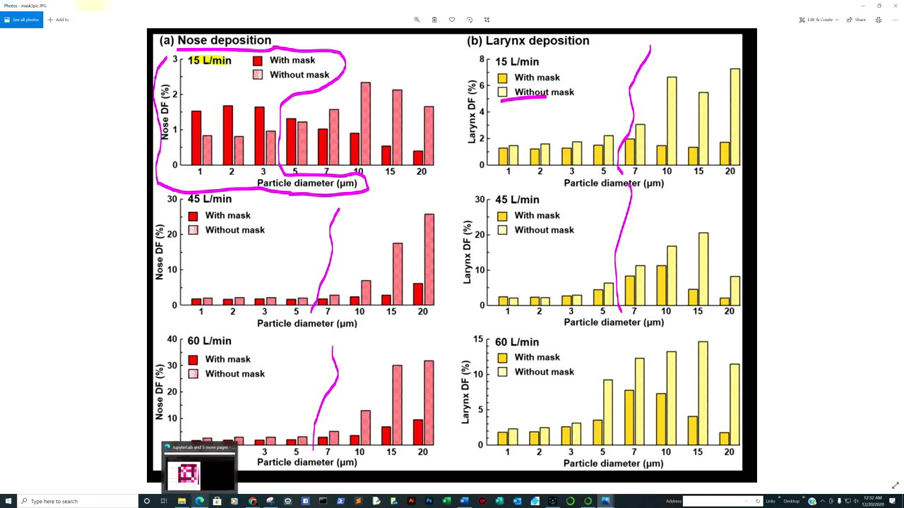
{"action": "left_click", "coordinate": [209, 482]}
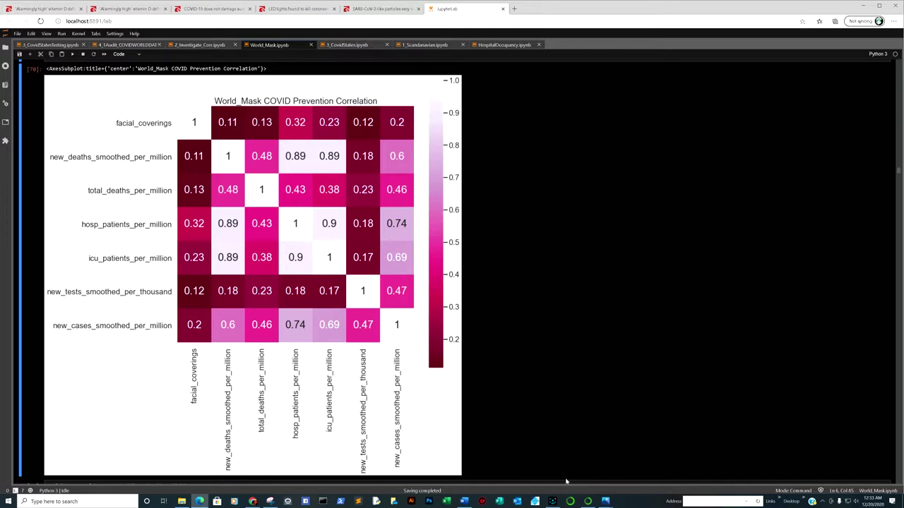
{"action": "mouse_move", "coordinate": [553, 501]}
{"action": "left_click", "coordinate": [554, 500]}
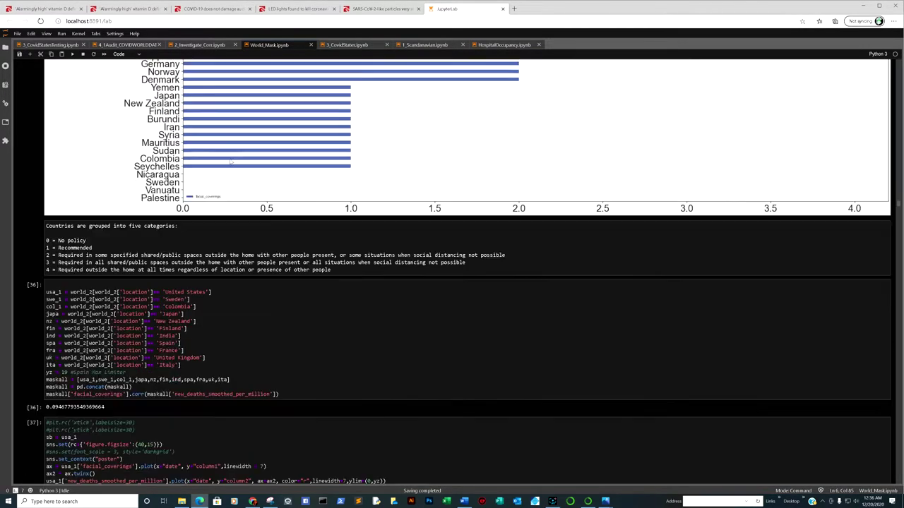
{"action": "scroll", "coordinate": [230, 161], "scroll_direction": "down", "scroll_amount": 5}
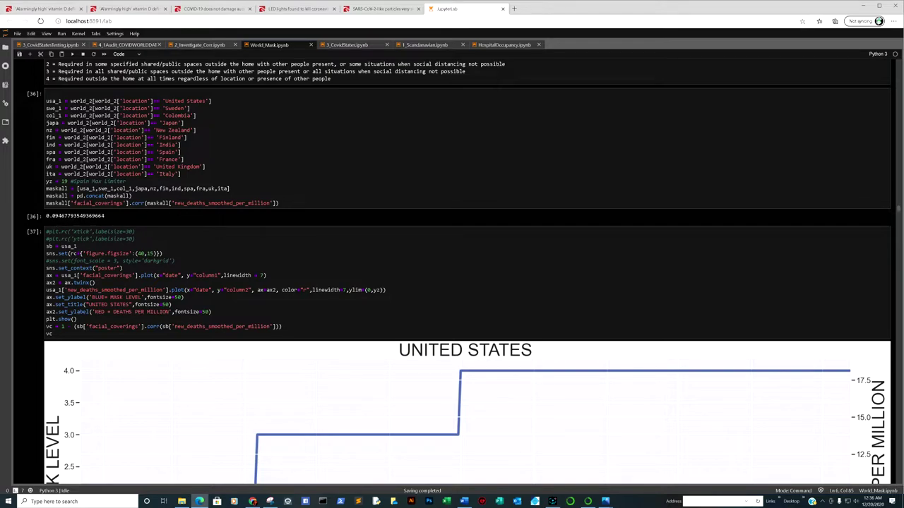
- Scroll to cells [36] and [37], the United States mask-level versus deaths chart (correlation 0.4262273924734389)
{"action": "scroll", "coordinate": [466, 282], "scroll_direction": "down", "scroll_amount": 3}
- Review the mask policy categories cell, pointing out level 1 (Recommended) and level 3, then return to the US chart
{"action": "scroll", "coordinate": [316, 201], "scroll_direction": "down", "scroll_amount": 1}
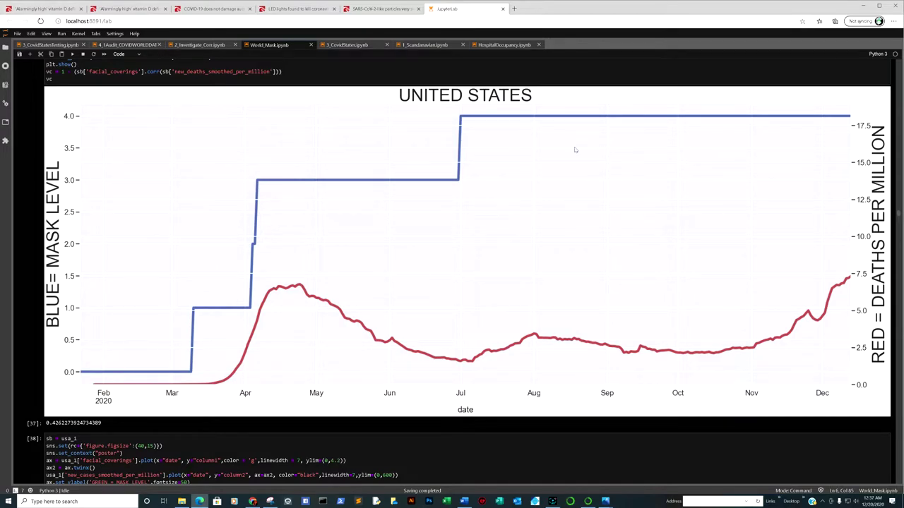
{"action": "scroll", "coordinate": [575, 148], "scroll_direction": "up", "scroll_amount": 10}
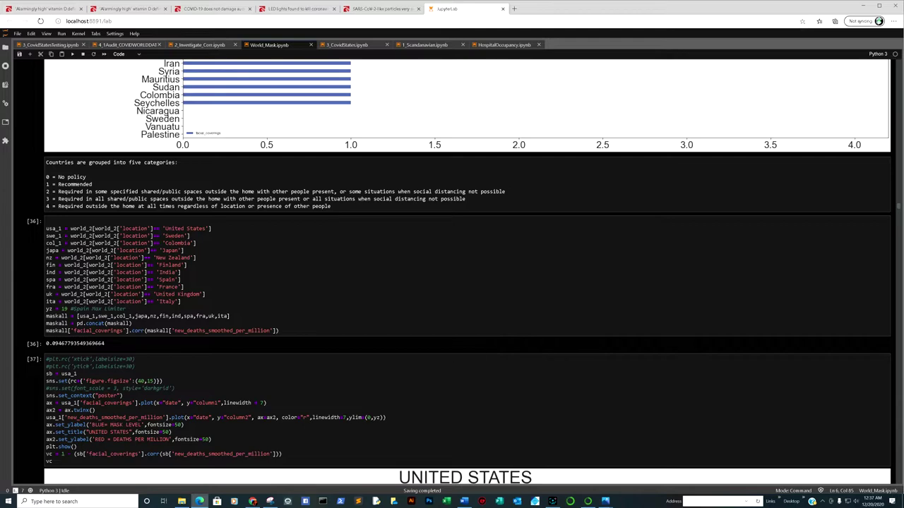
{"action": "left_click", "coordinate": [213, 205]}
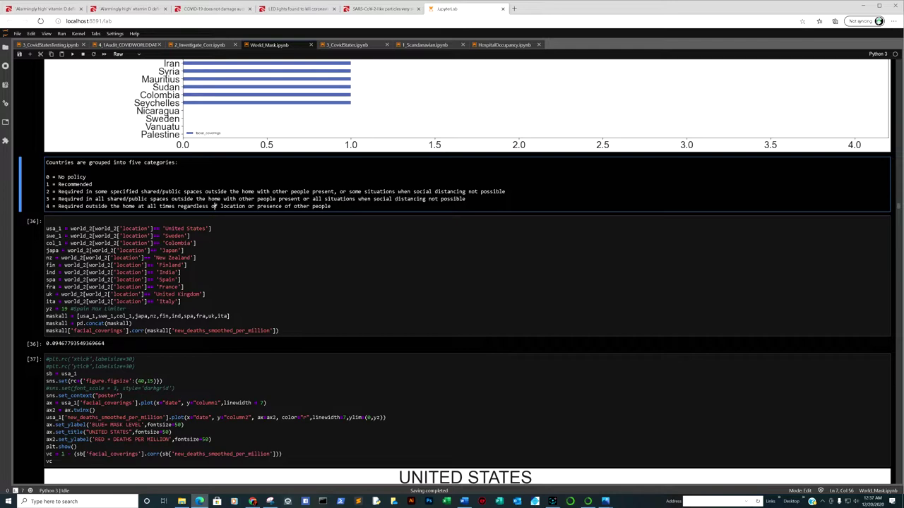
{"action": "left_click", "coordinate": [93, 184]}
{"action": "left_click", "coordinate": [110, 198]}
{"action": "scroll", "coordinate": [268, 220], "scroll_direction": "down", "scroll_amount": 5}
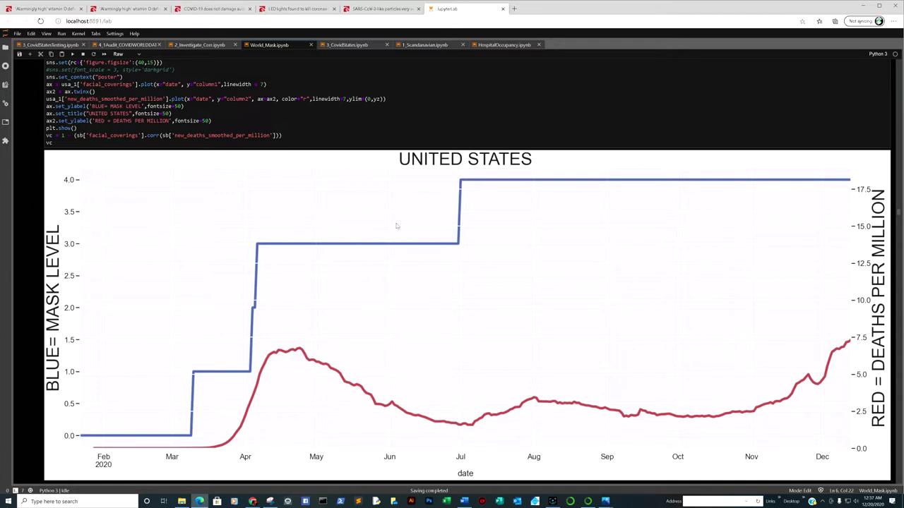
- Scroll past the US mask-versus-cases and tests-versus-cases charts to Sweden's mask-versus-deaths chart
{"action": "scroll", "coordinate": [397, 225], "scroll_direction": "down", "scroll_amount": 6}
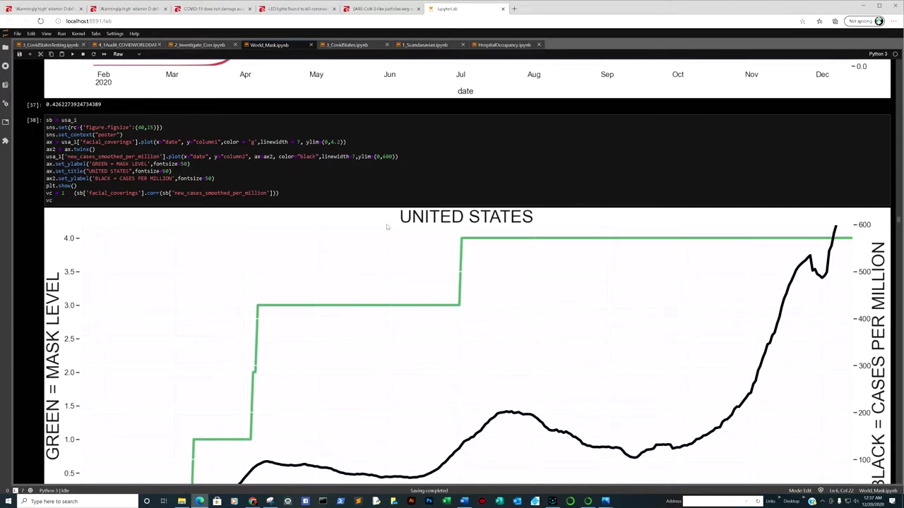
{"action": "scroll", "coordinate": [135, 270], "scroll_direction": "down", "scroll_amount": 1}
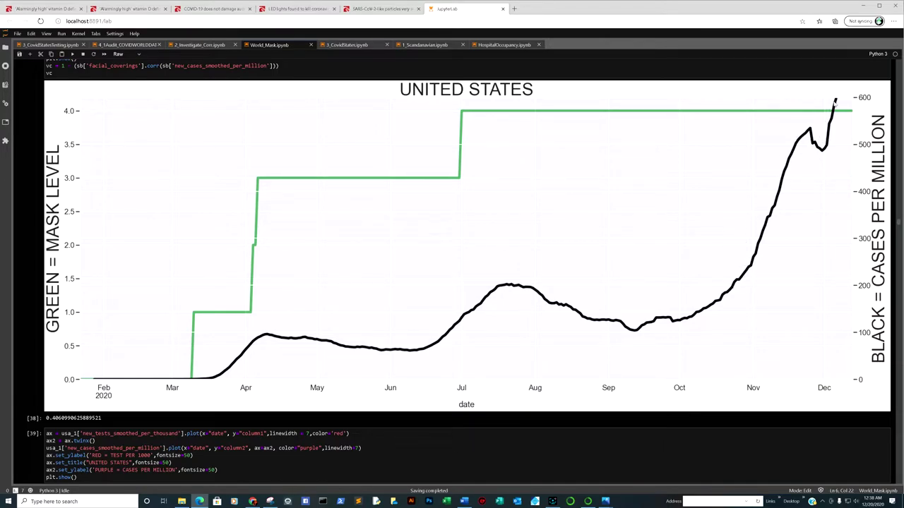
{"action": "scroll", "coordinate": [773, 183], "scroll_direction": "down", "scroll_amount": 2}
{"action": "scroll", "coordinate": [773, 184], "scroll_direction": "down", "scroll_amount": 5}
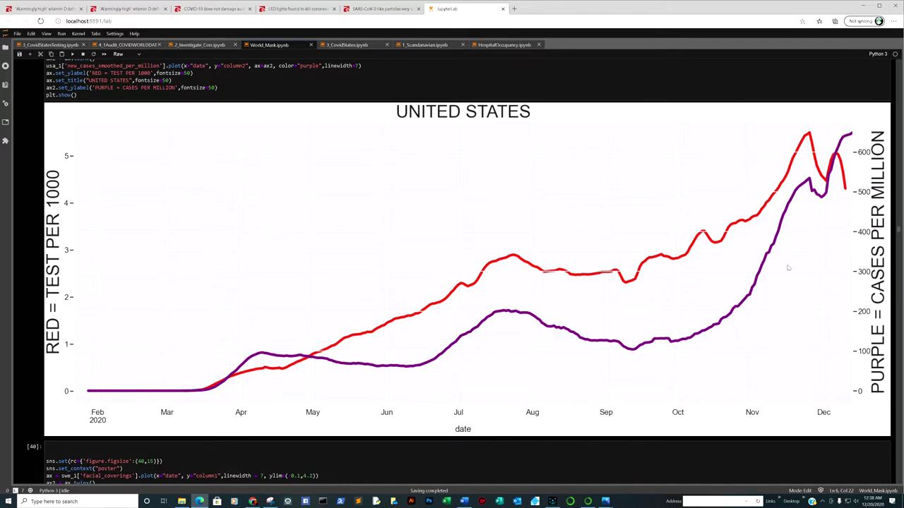
{"action": "scroll", "coordinate": [801, 228], "scroll_direction": "down", "scroll_amount": 3}
{"action": "scroll", "coordinate": [800, 228], "scroll_direction": "down", "scroll_amount": 6}
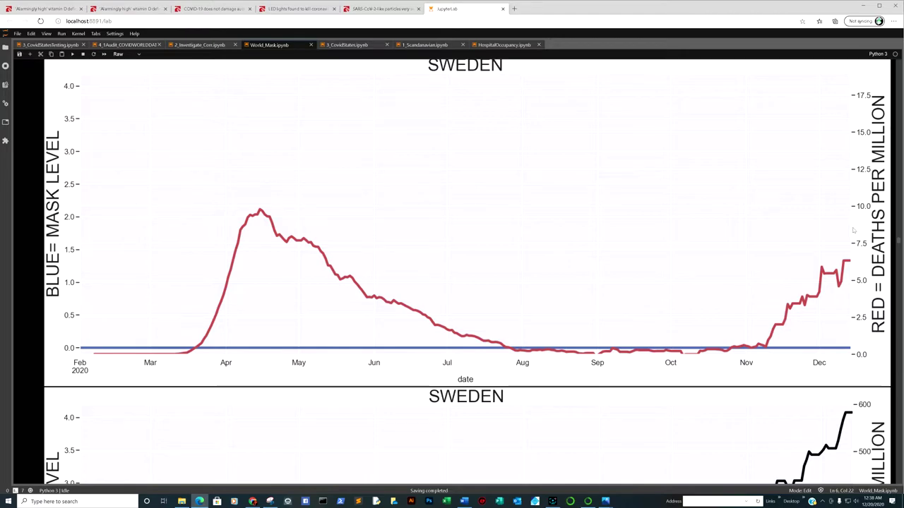
- Scroll past the Sweden plots to cell [41], which plots Colombia's mask level against deaths, cases and tests
{"action": "scroll", "coordinate": [853, 230], "scroll_direction": "down", "scroll_amount": 3}
{"action": "scroll", "coordinate": [840, 229], "scroll_direction": "down", "scroll_amount": 2}
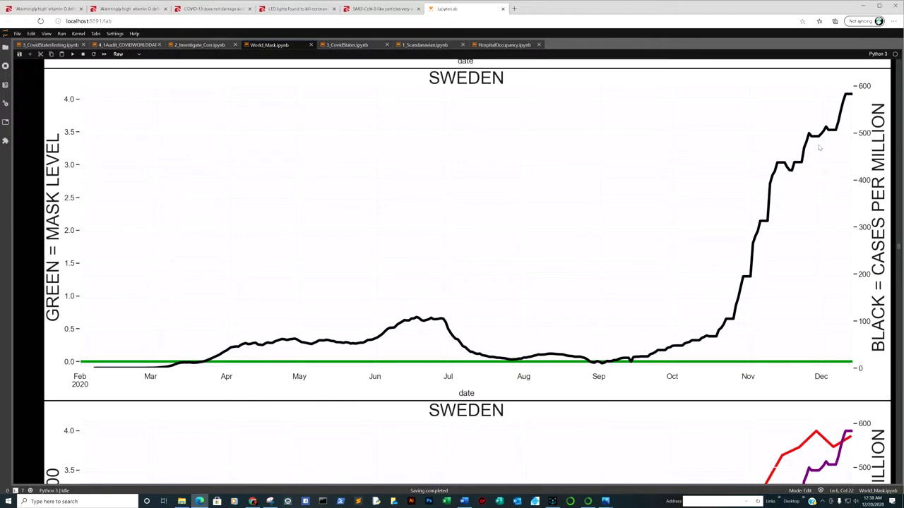
{"action": "scroll", "coordinate": [812, 154], "scroll_direction": "down", "scroll_amount": 3}
{"action": "scroll", "coordinate": [808, 158], "scroll_direction": "down", "scroll_amount": 2}
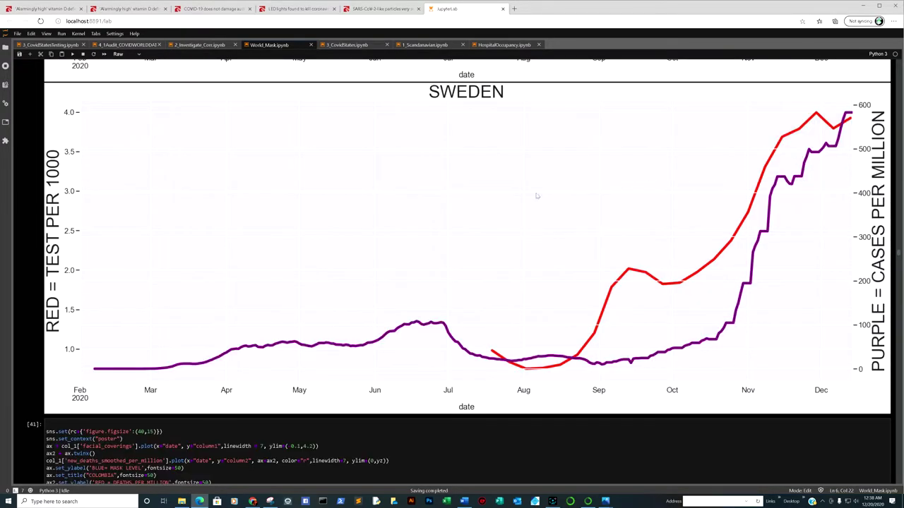
{"action": "scroll", "coordinate": [833, 157], "scroll_direction": "down", "scroll_amount": 10}
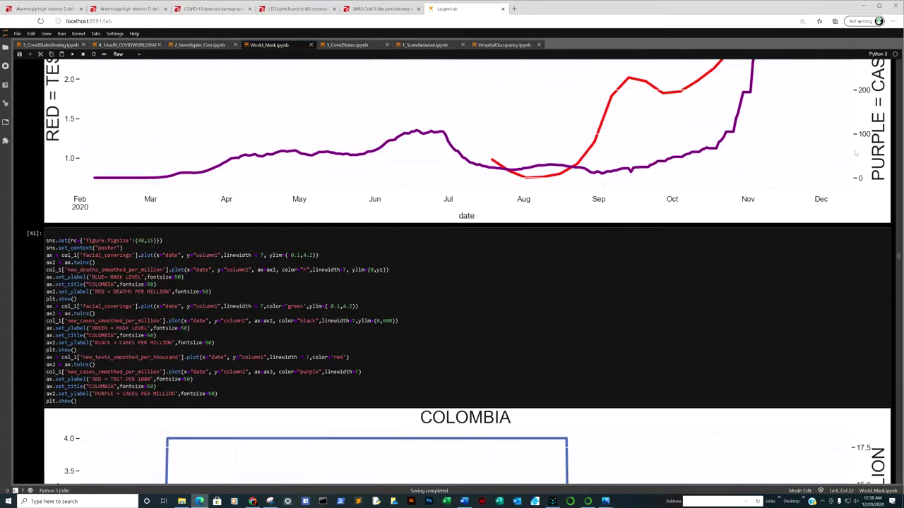
- Scroll through Japan's mask/deaths, mask/cases and tests/cases charts to New Zealand's mask-level chart
{"action": "scroll", "coordinate": [833, 158], "scroll_direction": "down", "scroll_amount": 10}
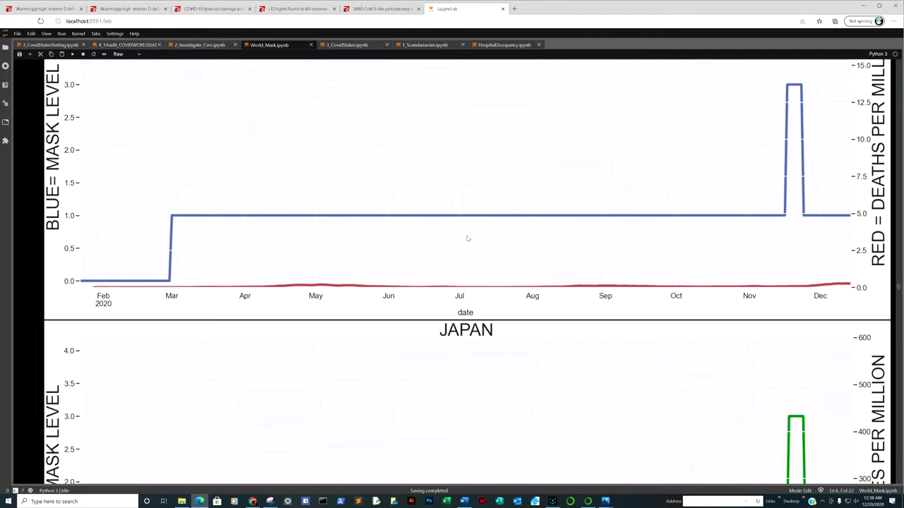
{"action": "scroll", "coordinate": [762, 256], "scroll_direction": "up", "scroll_amount": 1}
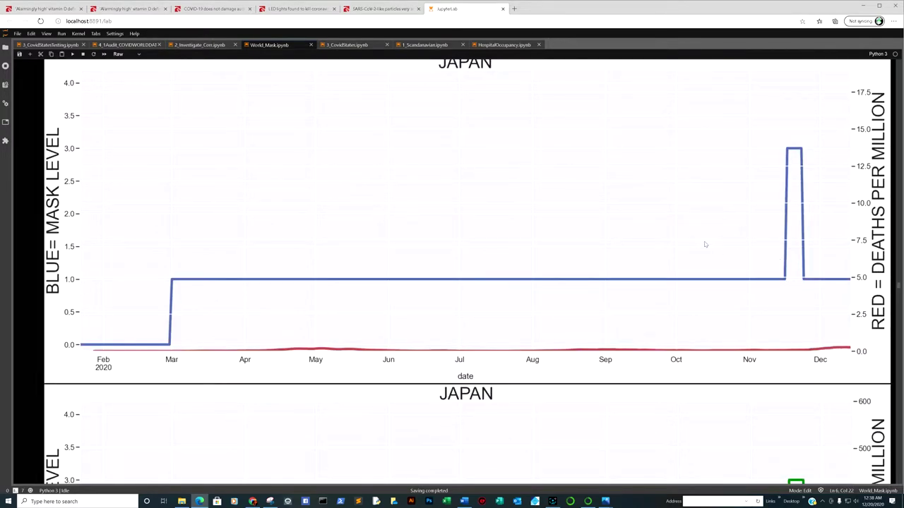
{"action": "scroll", "coordinate": [649, 247], "scroll_direction": "up", "scroll_amount": 1}
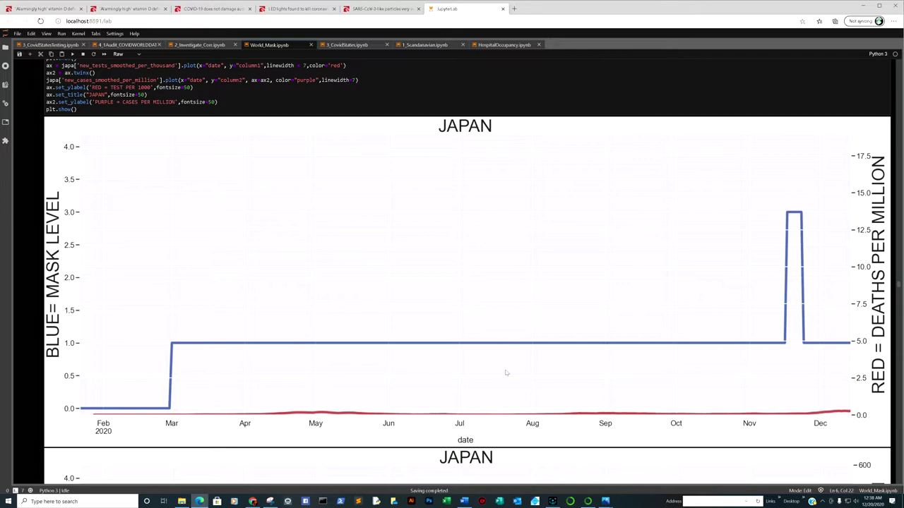
{"action": "scroll", "coordinate": [696, 325], "scroll_direction": "down", "scroll_amount": 5}
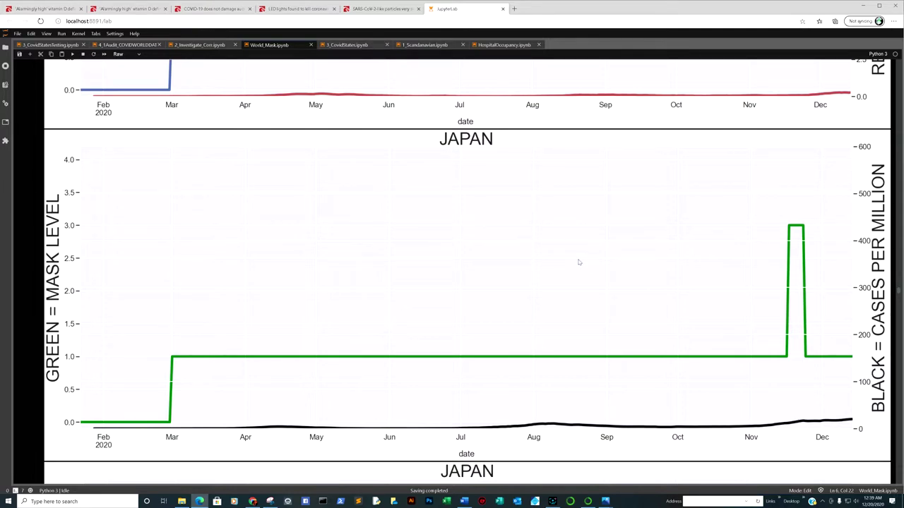
{"action": "scroll", "coordinate": [579, 262], "scroll_direction": "up", "scroll_amount": 2}
{"action": "scroll", "coordinate": [576, 263], "scroll_direction": "down", "scroll_amount": 3}
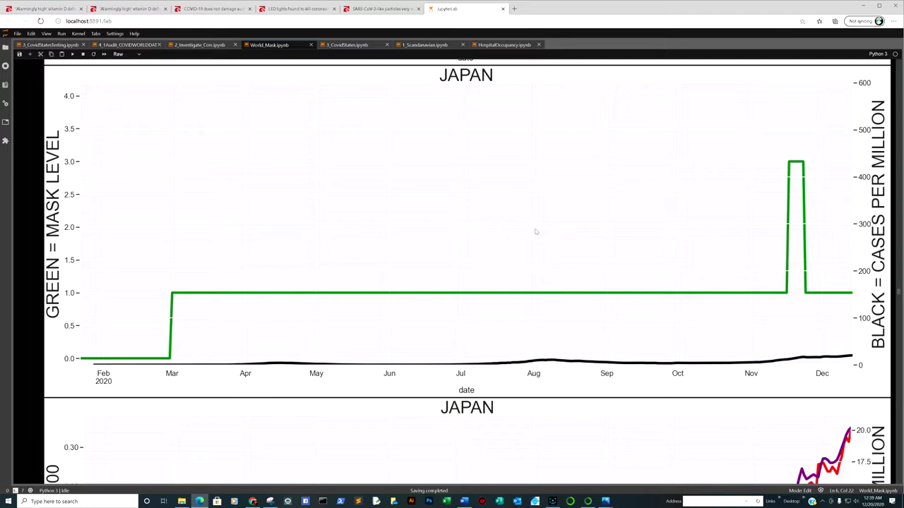
{"action": "scroll", "coordinate": [536, 231], "scroll_direction": "down", "scroll_amount": 4}
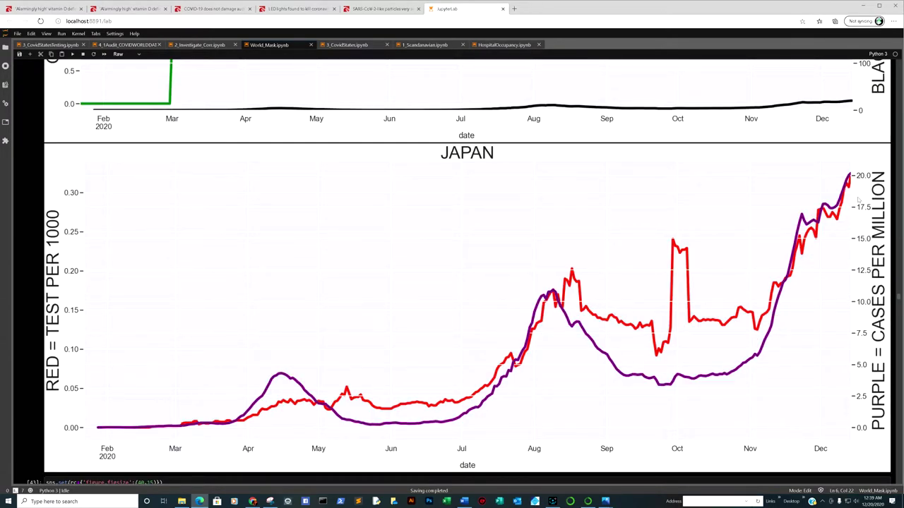
{"action": "scroll", "coordinate": [856, 206], "scroll_direction": "down", "scroll_amount": 9}
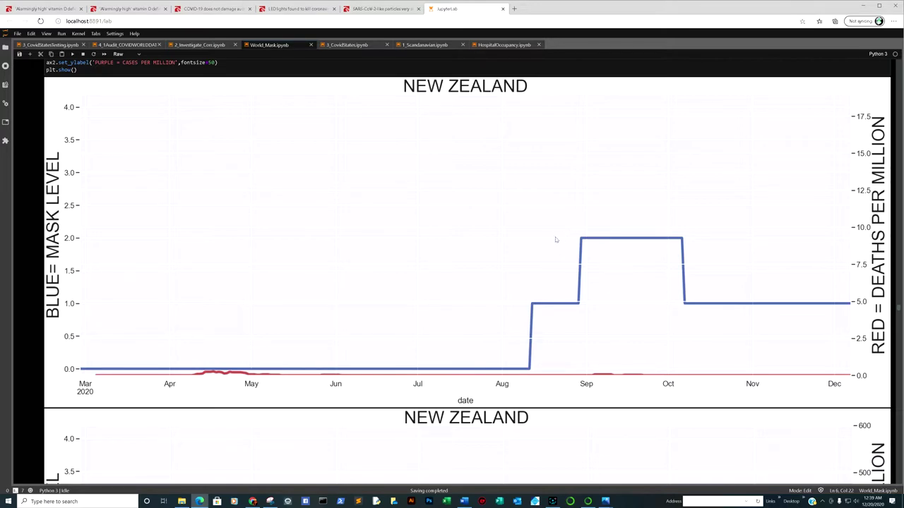
- Scroll through New Zealand's mask plots to its tests-per-1000 versus cases-per-million chart
{"action": "scroll", "coordinate": [552, 241], "scroll_direction": "down", "scroll_amount": 7}
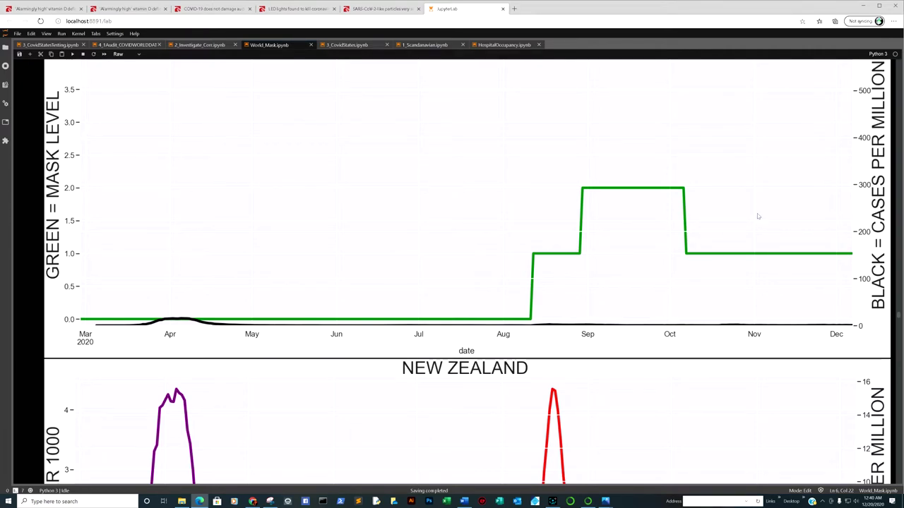
{"action": "scroll", "coordinate": [756, 219], "scroll_direction": "up", "scroll_amount": 1}
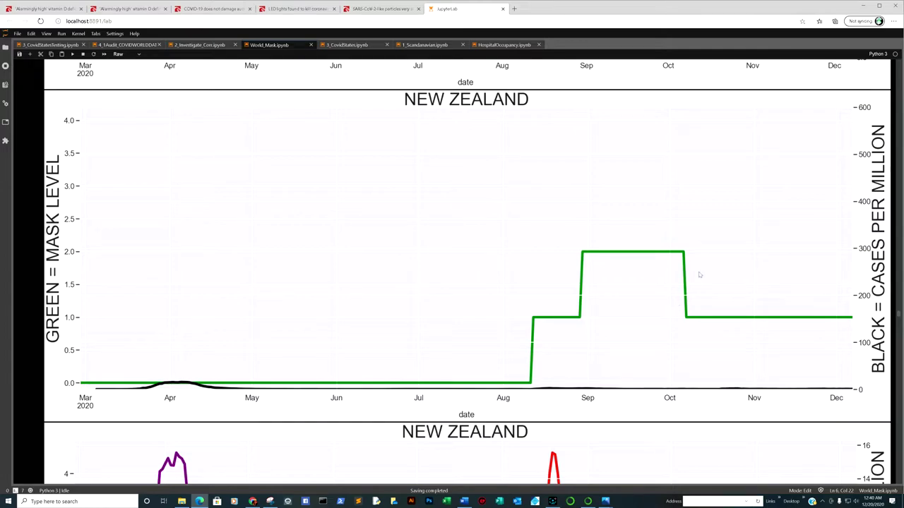
{"action": "scroll", "coordinate": [741, 244], "scroll_direction": "down", "scroll_amount": 4}
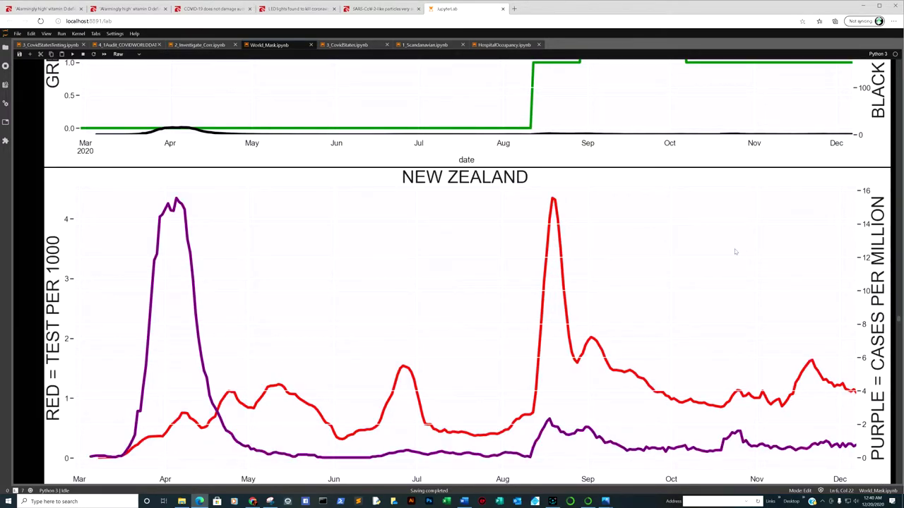
{"action": "scroll", "coordinate": [734, 252], "scroll_direction": "down", "scroll_amount": 1}
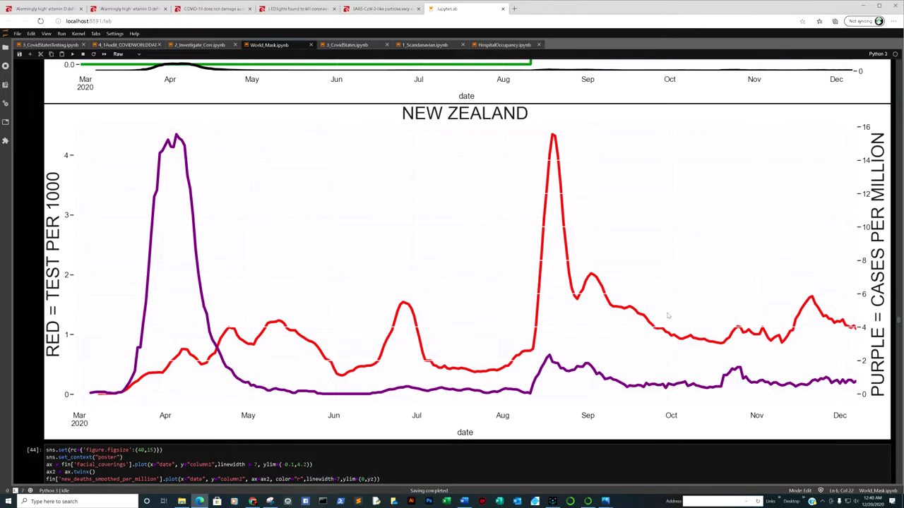
- Scroll down through the Finland and India charts
{"action": "scroll", "coordinate": [678, 303], "scroll_direction": "down", "scroll_amount": 4}
{"action": "scroll", "coordinate": [678, 303], "scroll_direction": "down", "scroll_amount": 3}
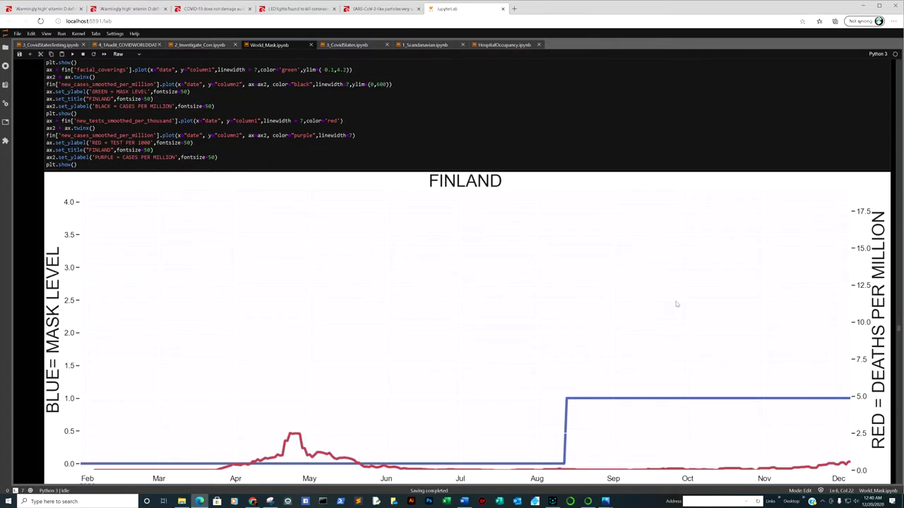
{"action": "scroll", "coordinate": [748, 293], "scroll_direction": "down", "scroll_amount": 2}
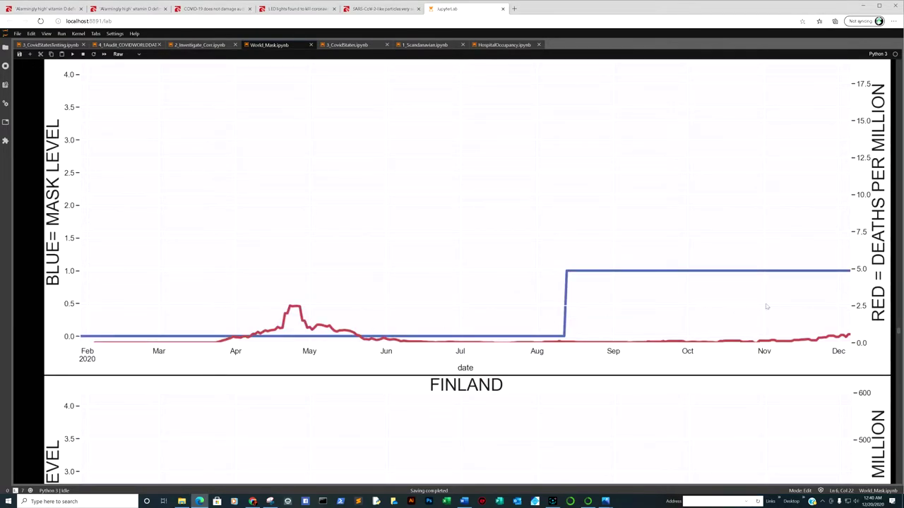
{"action": "scroll", "coordinate": [766, 306], "scroll_direction": "down", "scroll_amount": 4}
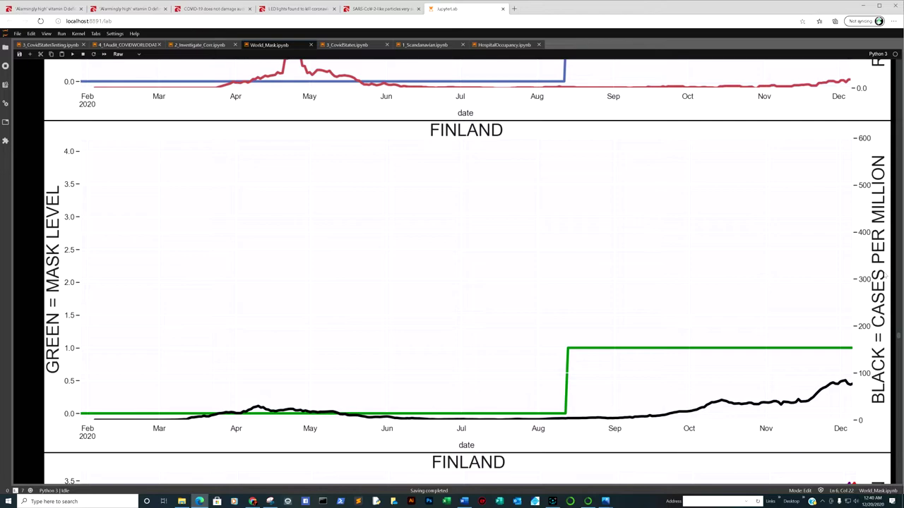
{"action": "scroll", "coordinate": [487, 325], "scroll_direction": "down", "scroll_amount": 4}
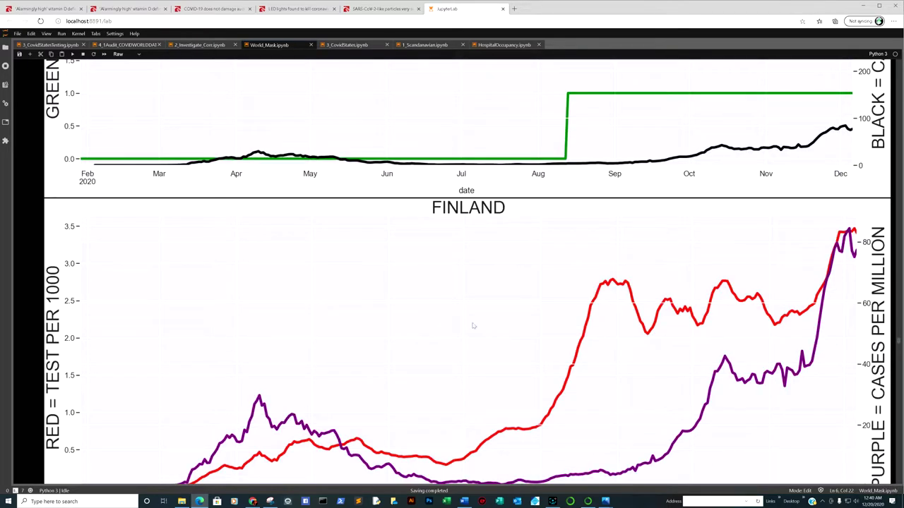
{"action": "scroll", "coordinate": [811, 251], "scroll_direction": "down", "scroll_amount": 5}
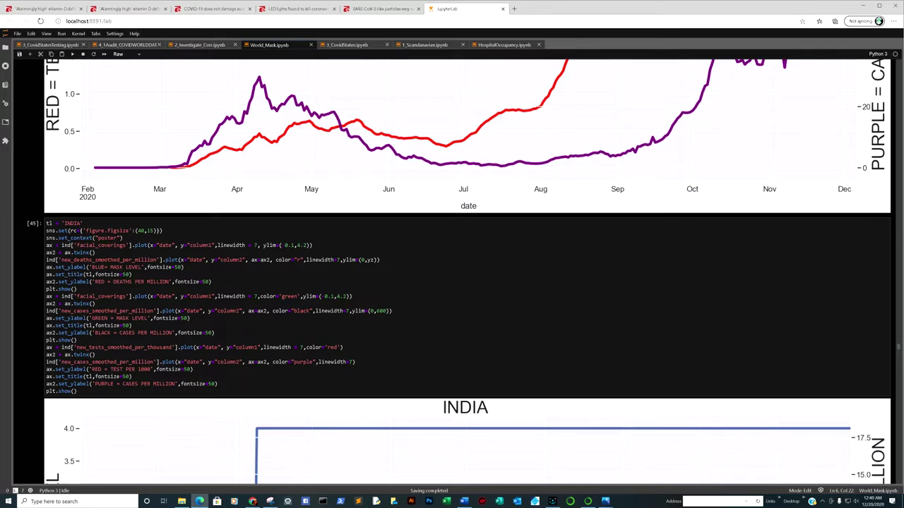
- Scroll back to New Zealand's charts, then down to Finland's mask-level versus deaths-per-million chart
{"action": "scroll", "coordinate": [466, 272], "scroll_direction": "up", "scroll_amount": 14}
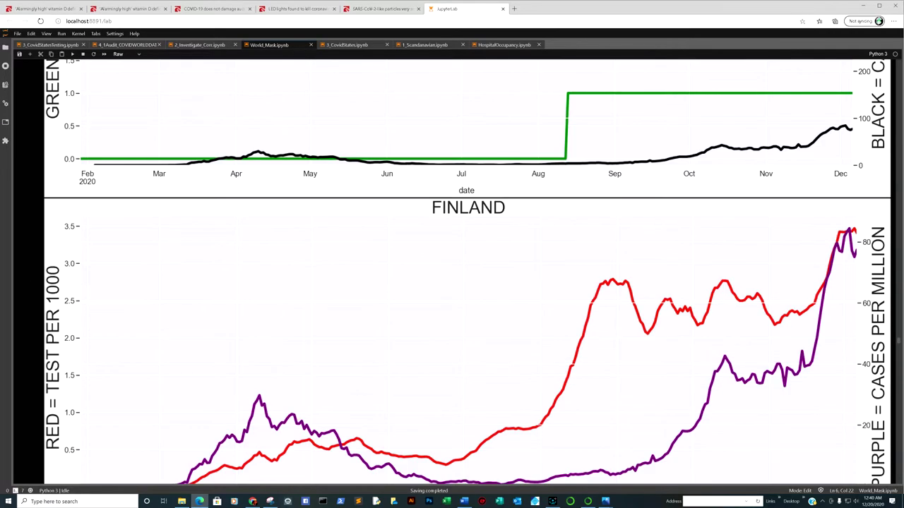
{"action": "scroll", "coordinate": [811, 251], "scroll_direction": "down", "scroll_amount": 20}
{"action": "scroll", "coordinate": [812, 251], "scroll_direction": "up", "scroll_amount": 4}
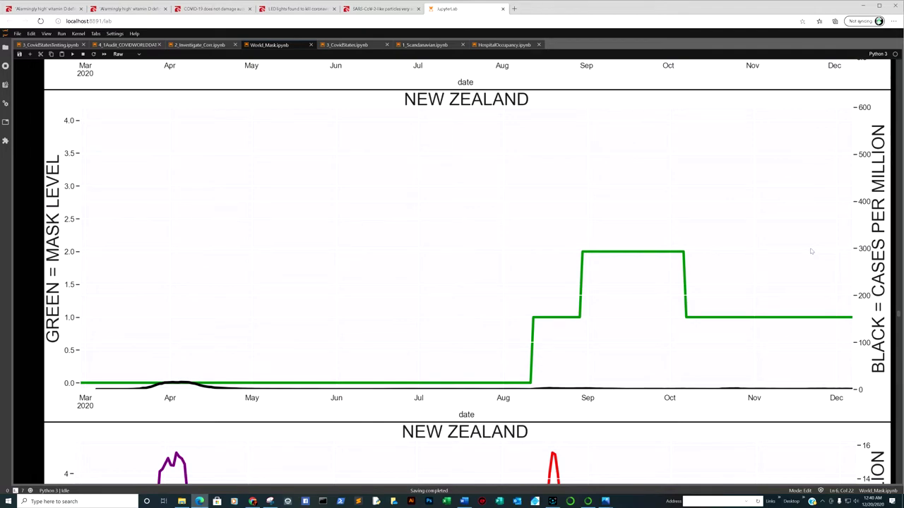
{"action": "scroll", "coordinate": [811, 252], "scroll_direction": "up", "scroll_amount": 4}
{"action": "scroll", "coordinate": [811, 252], "scroll_direction": "down", "scroll_amount": 6}
{"action": "scroll", "coordinate": [811, 251], "scroll_direction": "down", "scroll_amount": 3}
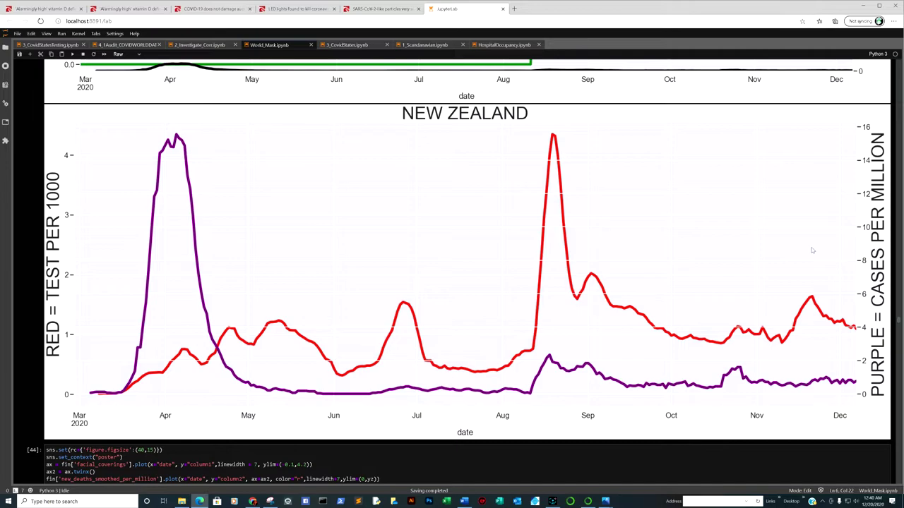
{"action": "scroll", "coordinate": [812, 250], "scroll_direction": "down", "scroll_amount": 7}
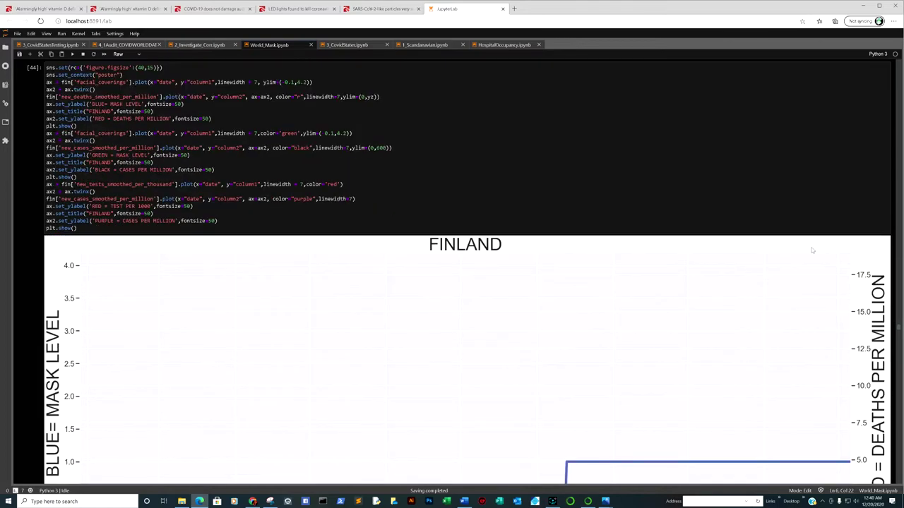
{"action": "scroll", "coordinate": [812, 250], "scroll_direction": "down", "scroll_amount": 1}
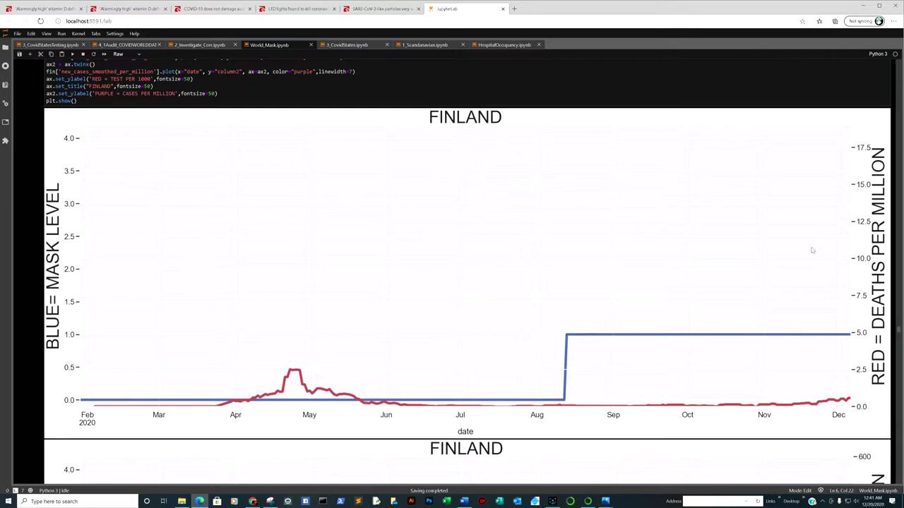
- Scroll past India's mask-level, deaths, cases and testing charts down to Spain's plots
{"action": "scroll", "coordinate": [811, 250], "scroll_direction": "down", "scroll_amount": 5}
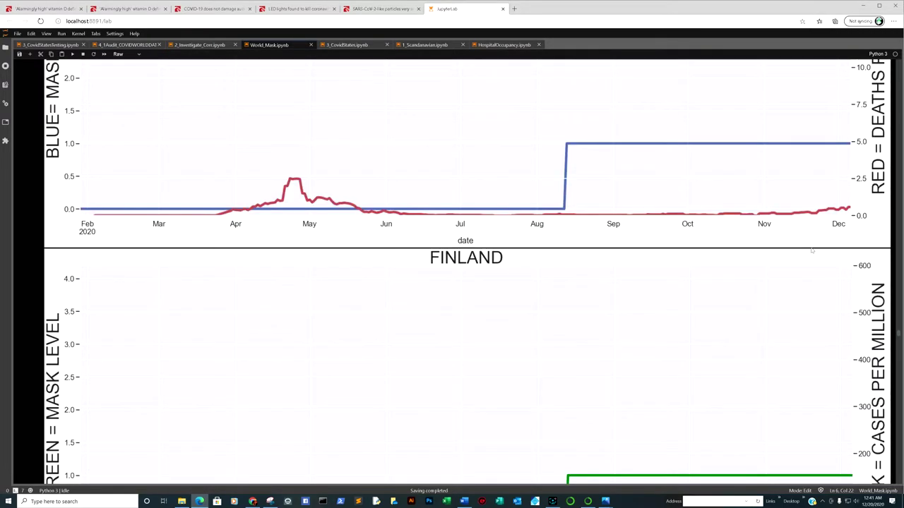
{"action": "scroll", "coordinate": [811, 250], "scroll_direction": "down", "scroll_amount": 9}
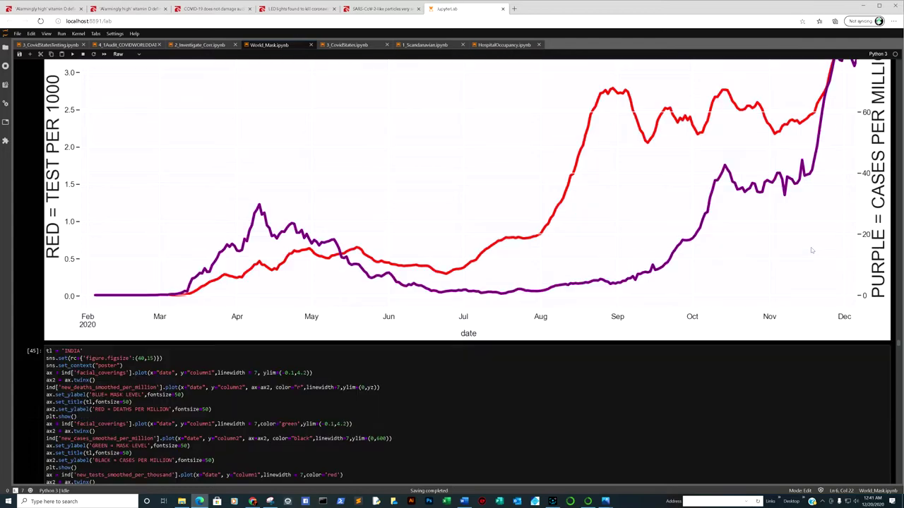
{"action": "scroll", "coordinate": [811, 250], "scroll_direction": "down", "scroll_amount": 3}
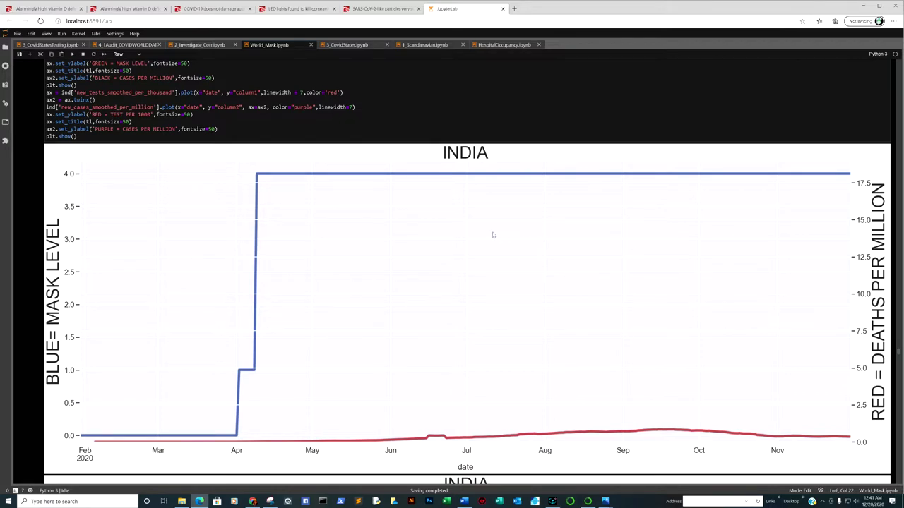
{"action": "scroll", "coordinate": [766, 311], "scroll_direction": "down", "scroll_amount": 1}
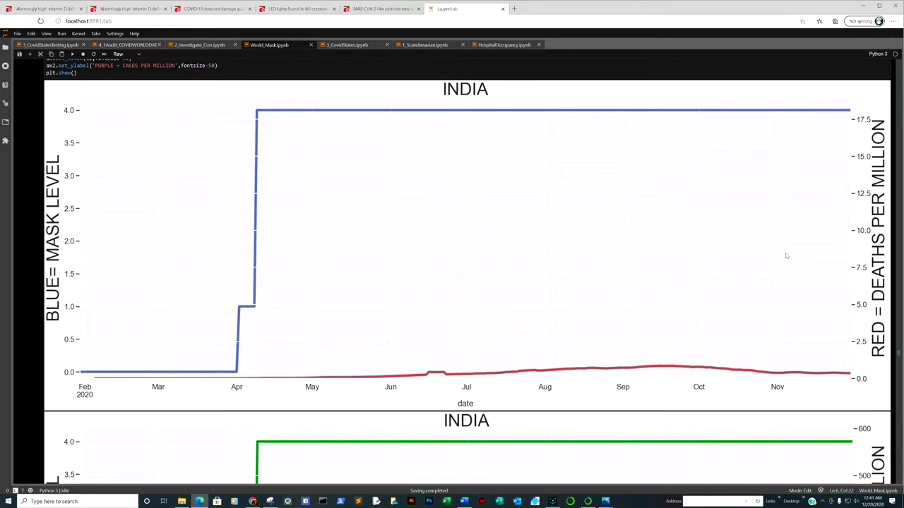
{"action": "scroll", "coordinate": [786, 256], "scroll_direction": "down", "scroll_amount": 4}
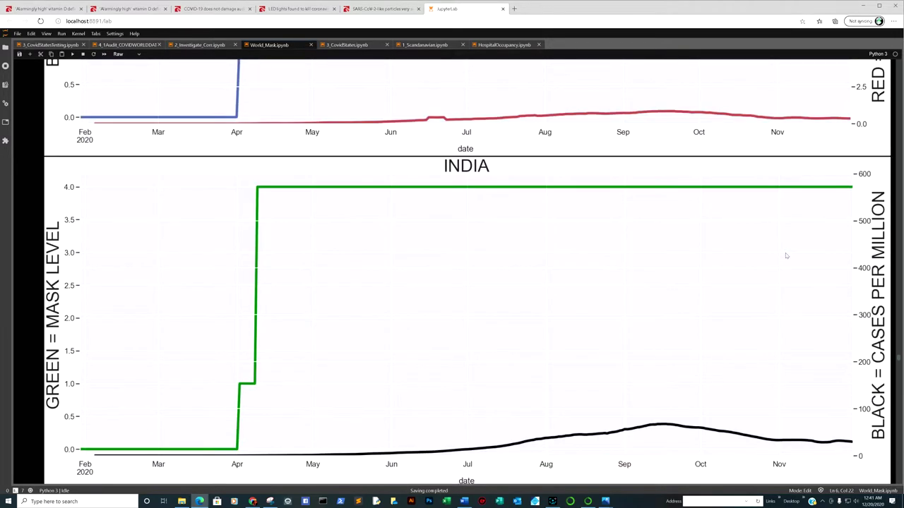
{"action": "scroll", "coordinate": [464, 281], "scroll_direction": "down", "scroll_amount": 4}
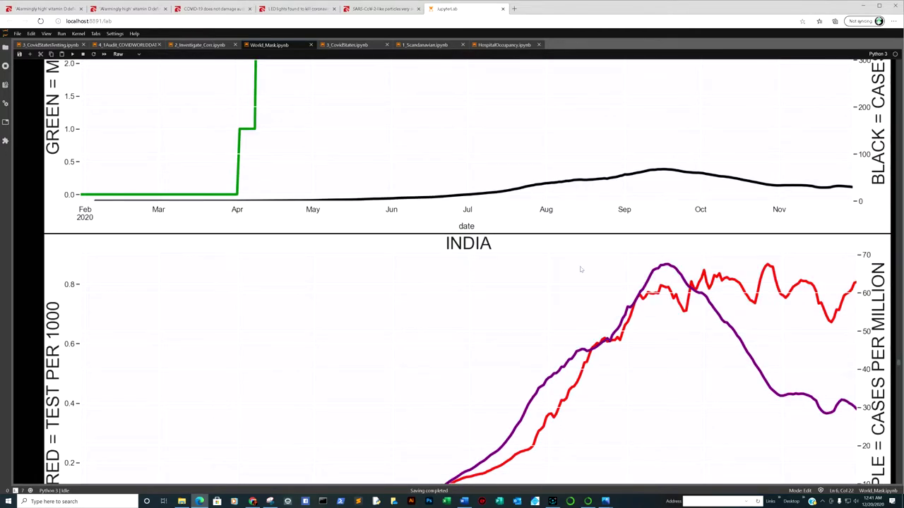
{"action": "scroll", "coordinate": [262, 296], "scroll_direction": "down", "scroll_amount": 2}
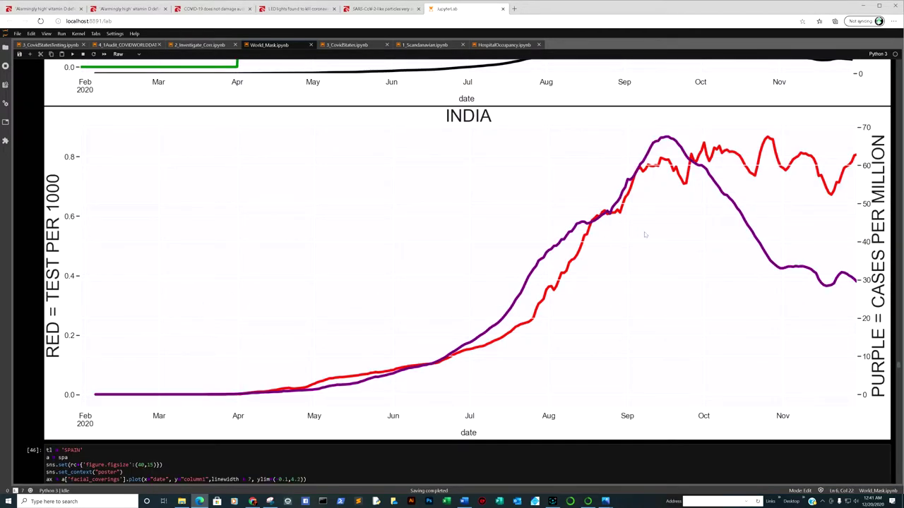
{"action": "scroll", "coordinate": [803, 238], "scroll_direction": "down", "scroll_amount": 6}
- Scroll past Spain's plots to France's tests-per-1000 versus cases-per-million chart
{"action": "scroll", "coordinate": [796, 232], "scroll_direction": "down", "scroll_amount": 7}
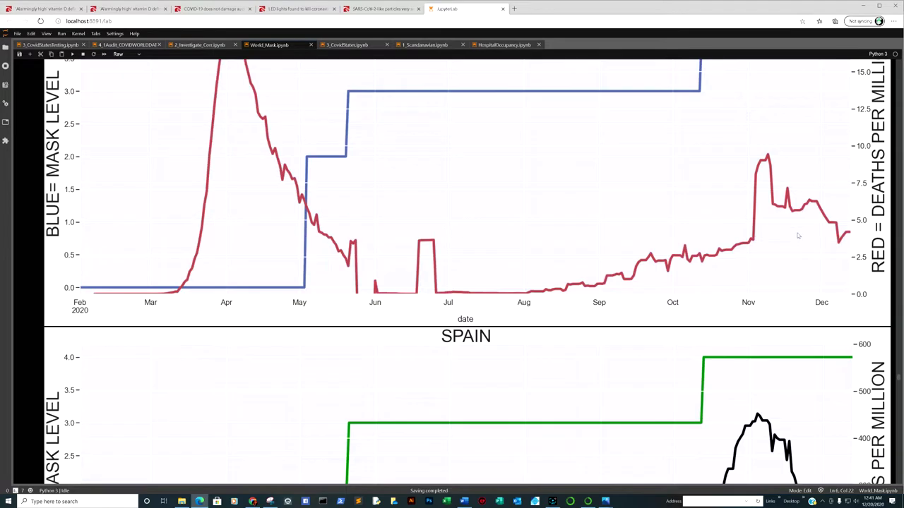
{"action": "scroll", "coordinate": [782, 230], "scroll_direction": "down", "scroll_amount": 5}
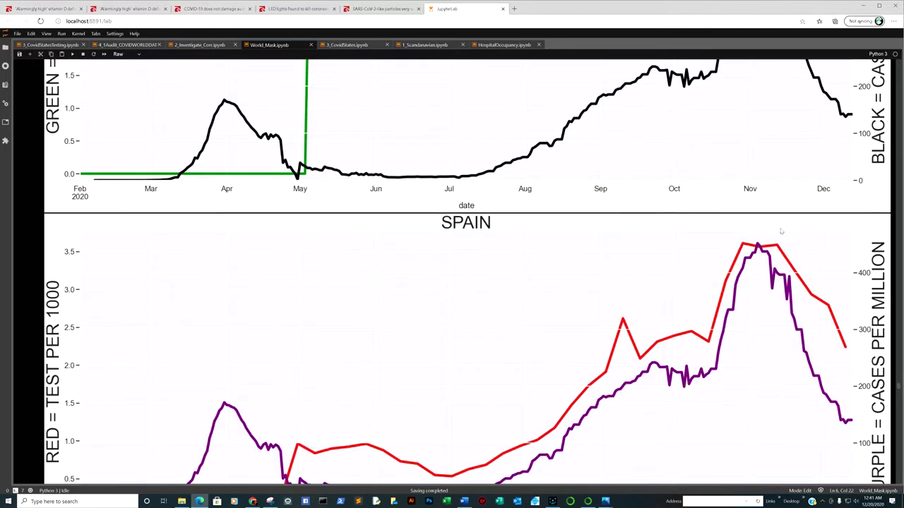
{"action": "scroll", "coordinate": [759, 236], "scroll_direction": "down", "scroll_amount": 6}
{"action": "scroll", "coordinate": [757, 235], "scroll_direction": "down", "scroll_amount": 3}
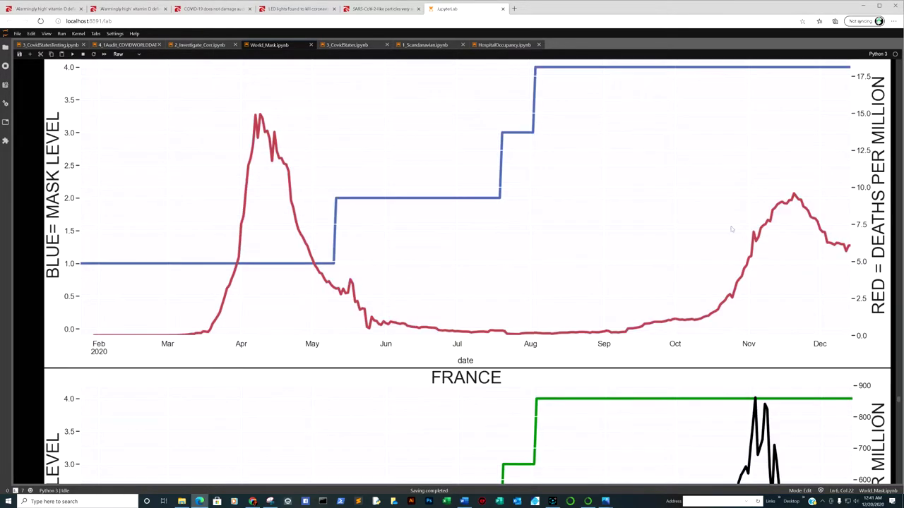
{"action": "scroll", "coordinate": [692, 218], "scroll_direction": "down", "scroll_amount": 4}
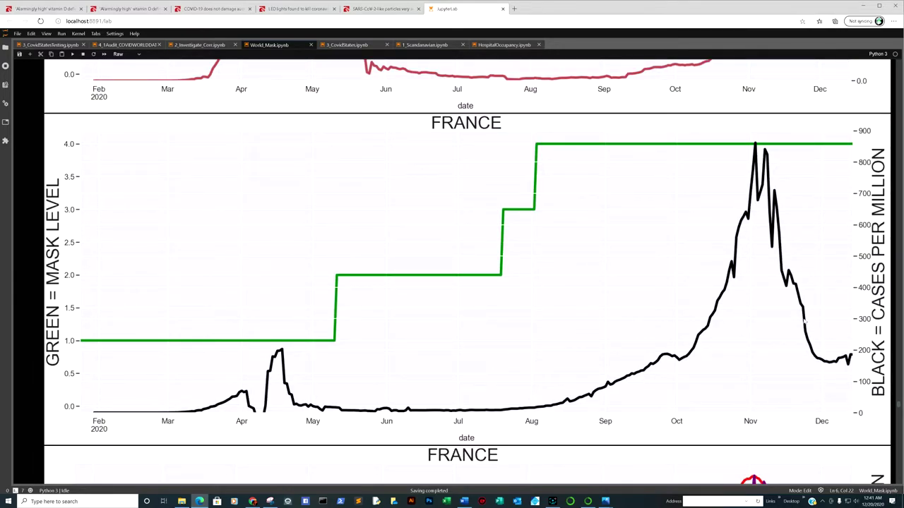
{"action": "scroll", "coordinate": [851, 353], "scroll_direction": "down", "scroll_amount": 5}
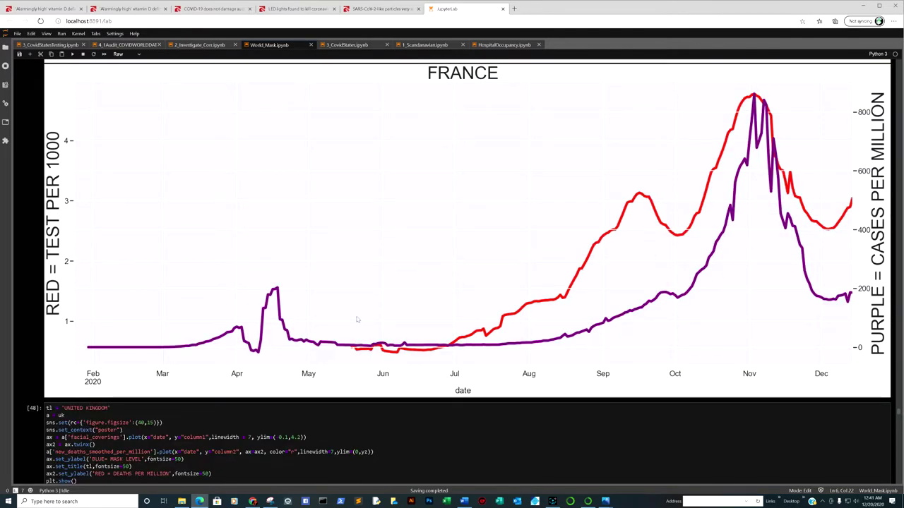
- Scroll through the United Kingdom plots down to Italy's tests-per-1000 versus cases-per-million chart
{"action": "scroll", "coordinate": [657, 254], "scroll_direction": "down", "scroll_amount": 5}
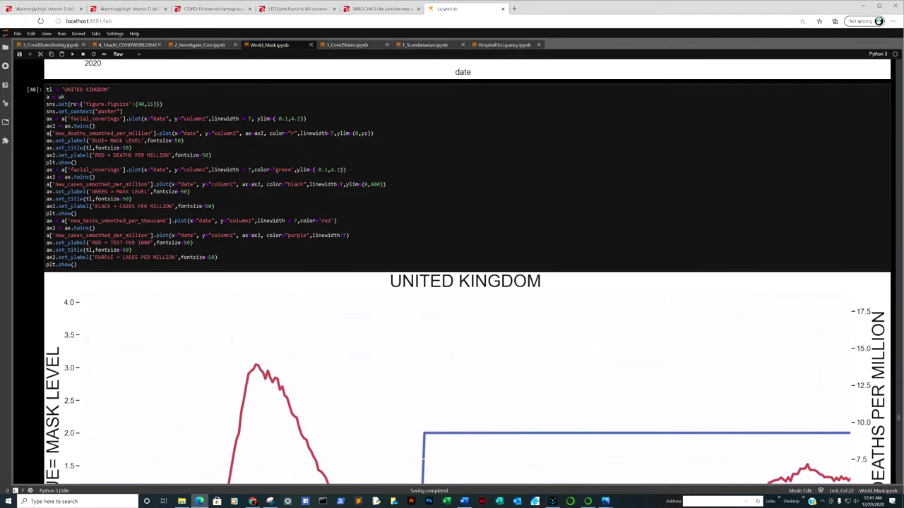
{"action": "scroll", "coordinate": [671, 240], "scroll_direction": "down", "scroll_amount": 3}
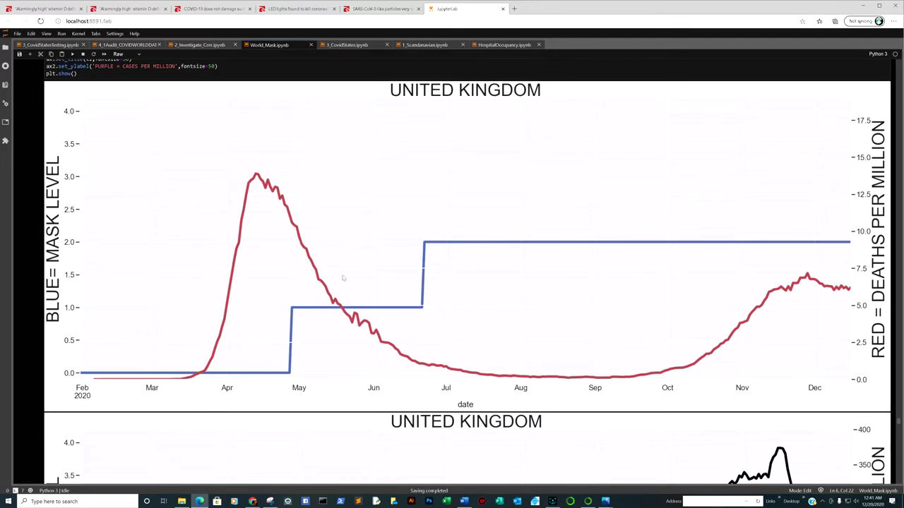
{"action": "scroll", "coordinate": [434, 211], "scroll_direction": "down", "scroll_amount": 3}
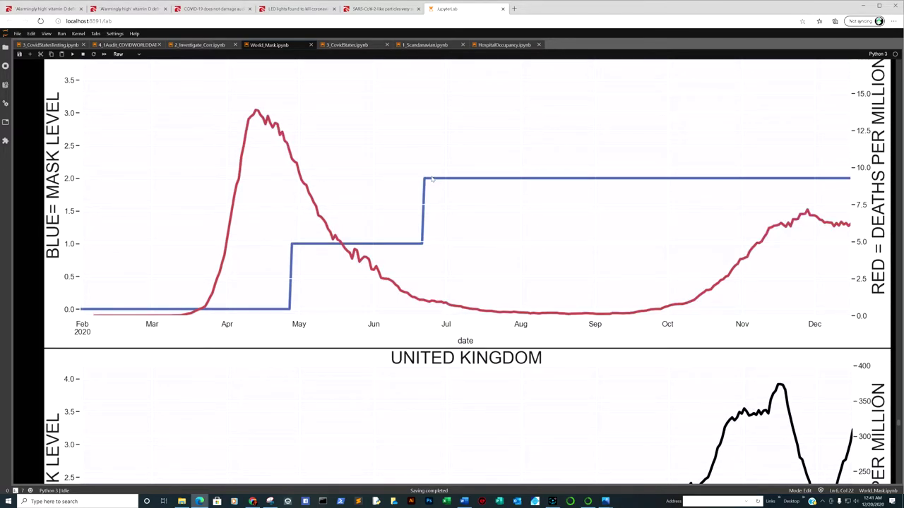
{"action": "scroll", "coordinate": [438, 189], "scroll_direction": "up", "scroll_amount": 2}
{"action": "scroll", "coordinate": [438, 189], "scroll_direction": "down", "scroll_amount": 1}
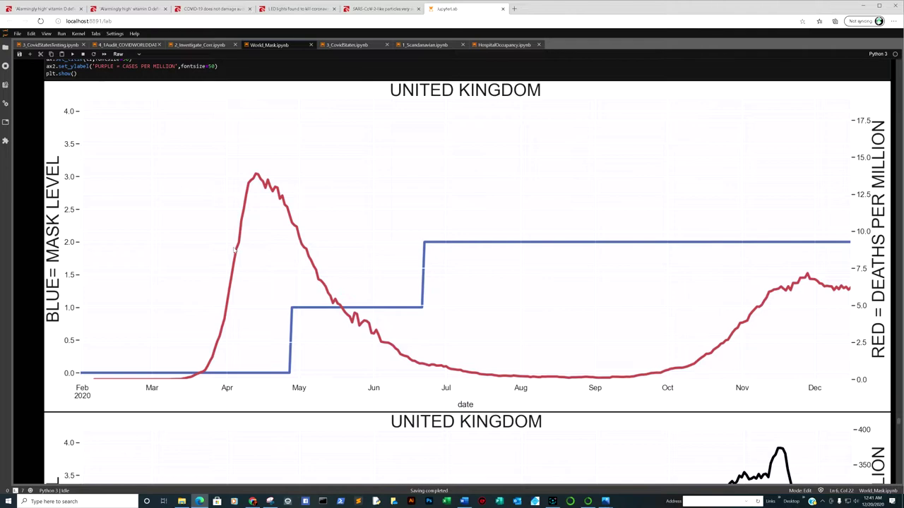
{"action": "scroll", "coordinate": [504, 248], "scroll_direction": "down", "scroll_amount": 5}
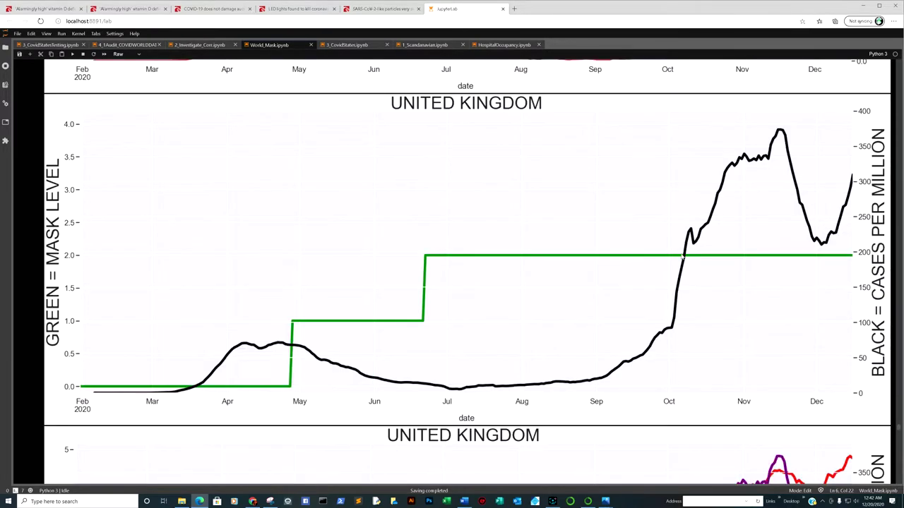
{"action": "scroll", "coordinate": [778, 288], "scroll_direction": "down", "scroll_amount": 12}
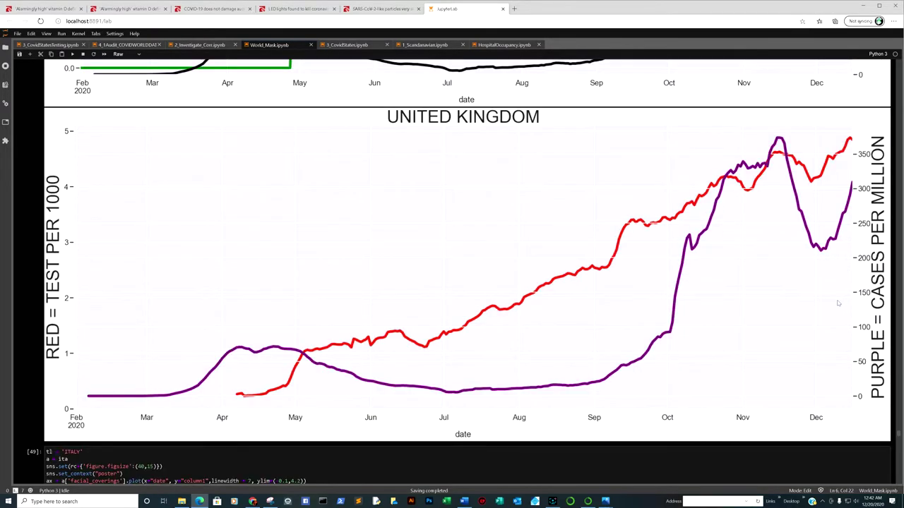
{"action": "scroll", "coordinate": [777, 288], "scroll_direction": "down", "scroll_amount": 2}
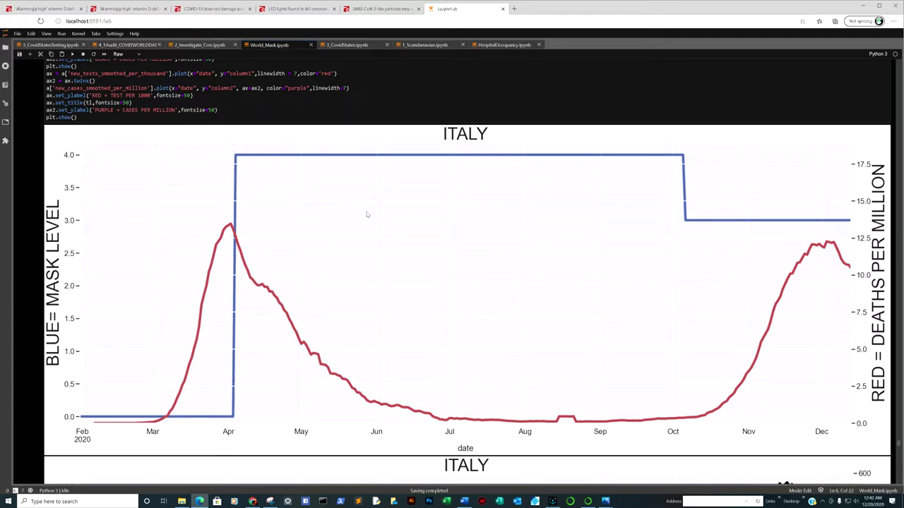
{"action": "scroll", "coordinate": [770, 244], "scroll_direction": "down", "scroll_amount": 1}
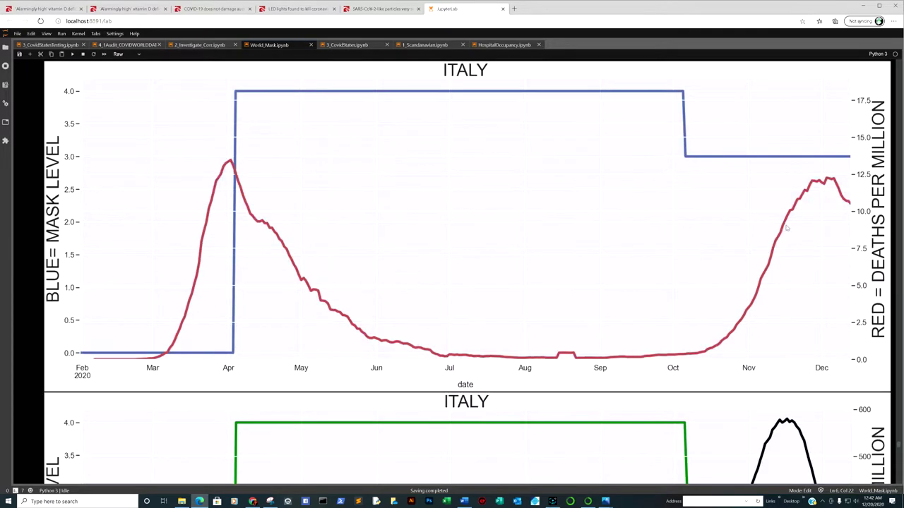
{"action": "scroll", "coordinate": [787, 228], "scroll_direction": "down", "scroll_amount": 3}
{"action": "scroll", "coordinate": [695, 267], "scroll_direction": "down", "scroll_amount": 2}
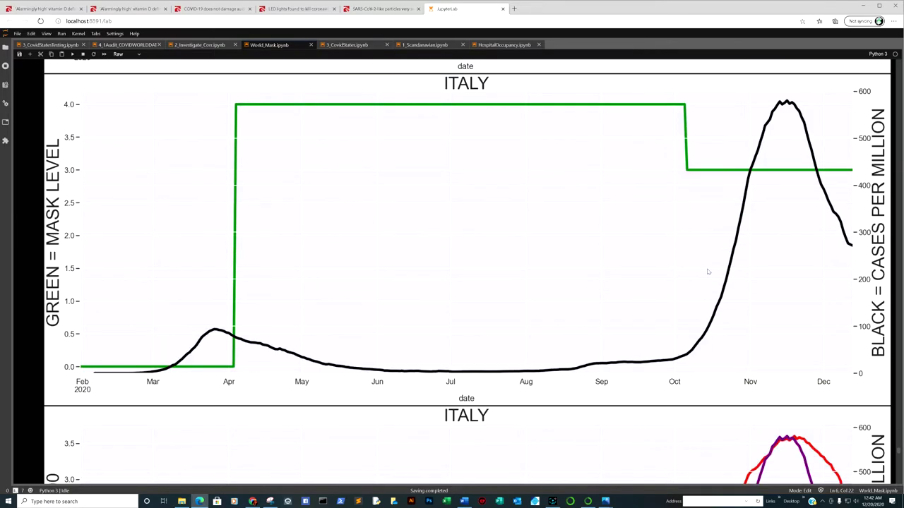
{"action": "scroll", "coordinate": [708, 272], "scroll_direction": "down", "scroll_amount": 4}
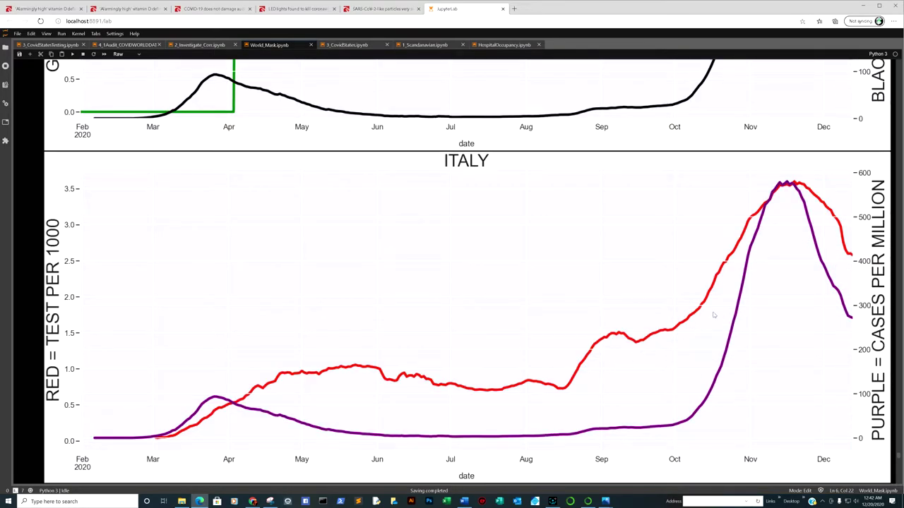
{"action": "scroll", "coordinate": [713, 312], "scroll_direction": "down", "scroll_amount": 5}
{"action": "scroll", "coordinate": [713, 311], "scroll_direction": "up", "scroll_amount": 3}
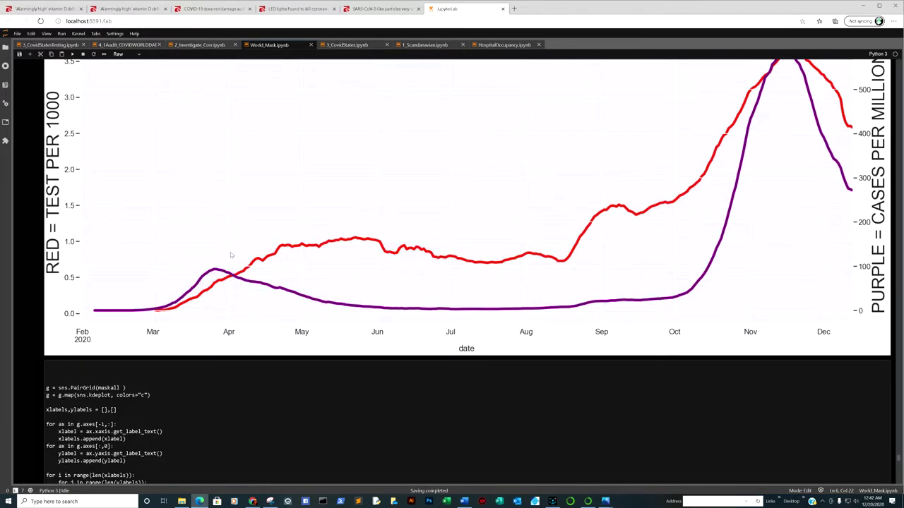
{"action": "scroll", "coordinate": [299, 262], "scroll_direction": "up", "scroll_amount": 1}
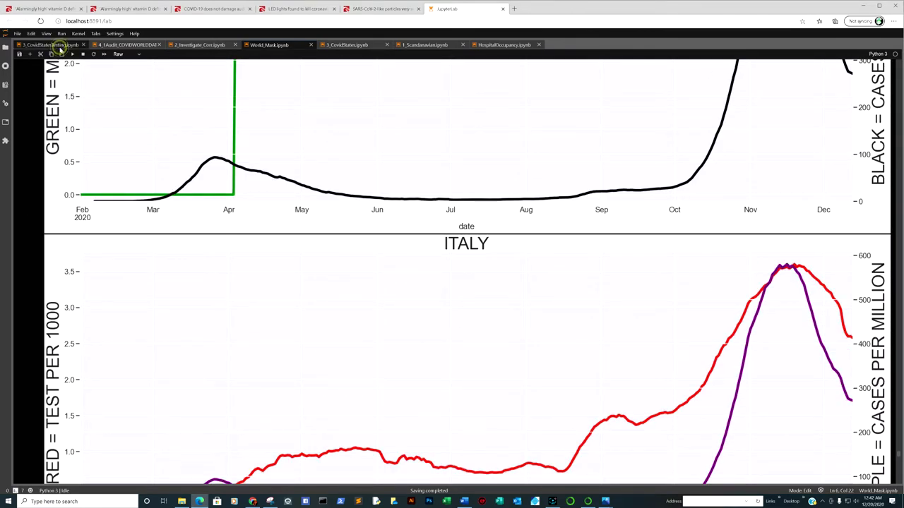
- Switch to the 2_Investigate_Corr notebook and examine 'The World' correlation heatmap
{"action": "left_click", "coordinate": [50, 45]}
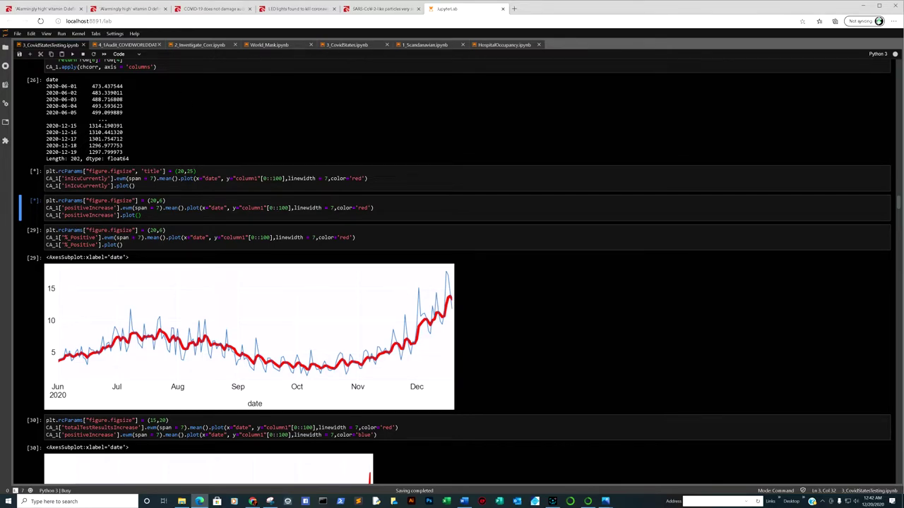
{"action": "left_click", "coordinate": [205, 46]}
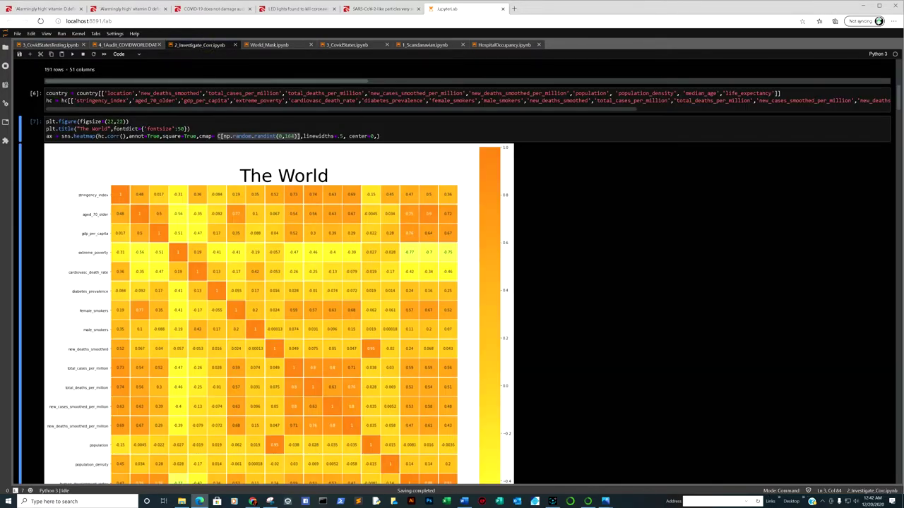
{"action": "scroll", "coordinate": [373, 152], "scroll_direction": "down", "scroll_amount": 1}
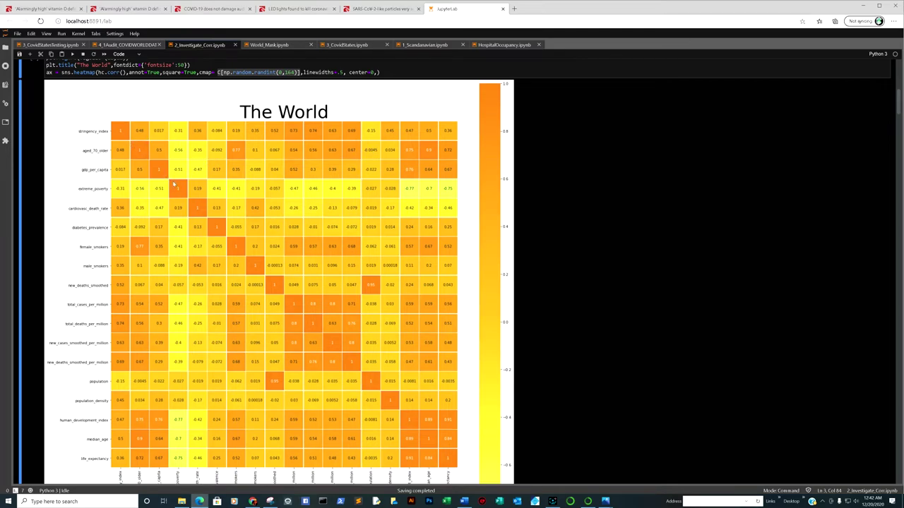
{"action": "scroll", "coordinate": [275, 381], "scroll_direction": "down", "scroll_amount": 2}
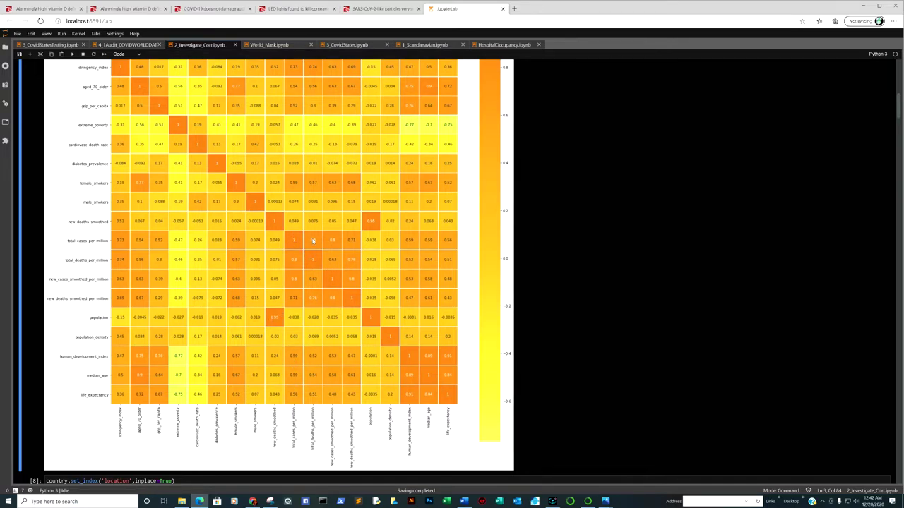
{"action": "scroll", "coordinate": [311, 241], "scroll_direction": "up", "scroll_amount": 4}
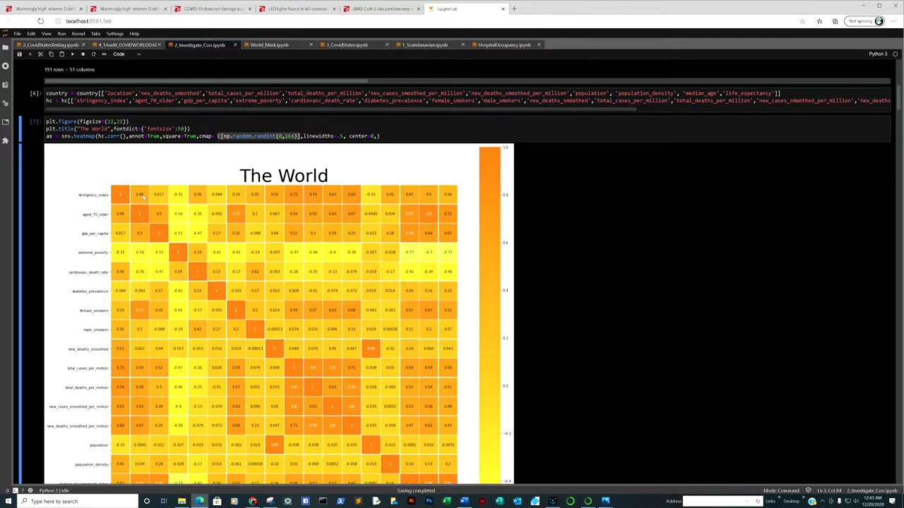
{"action": "scroll", "coordinate": [221, 201], "scroll_direction": "down", "scroll_amount": 2}
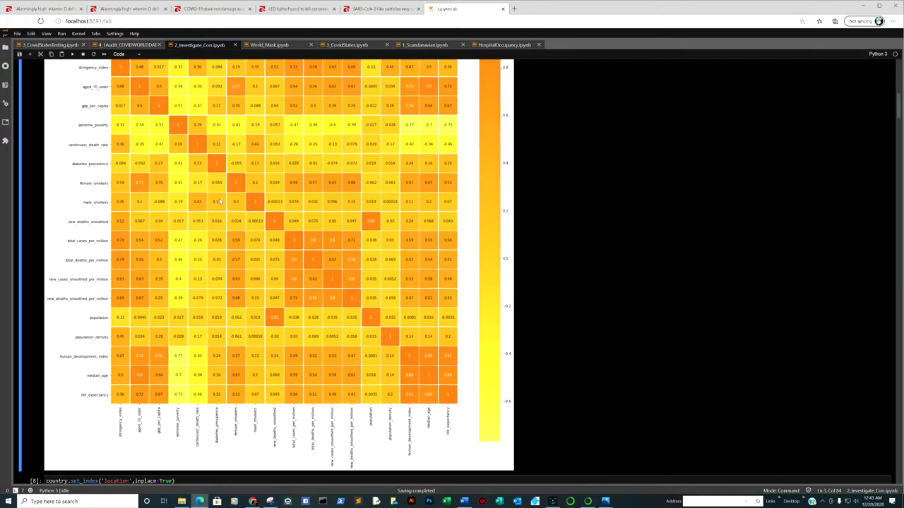
{"action": "scroll", "coordinate": [213, 200], "scroll_direction": "up", "scroll_amount": 3}
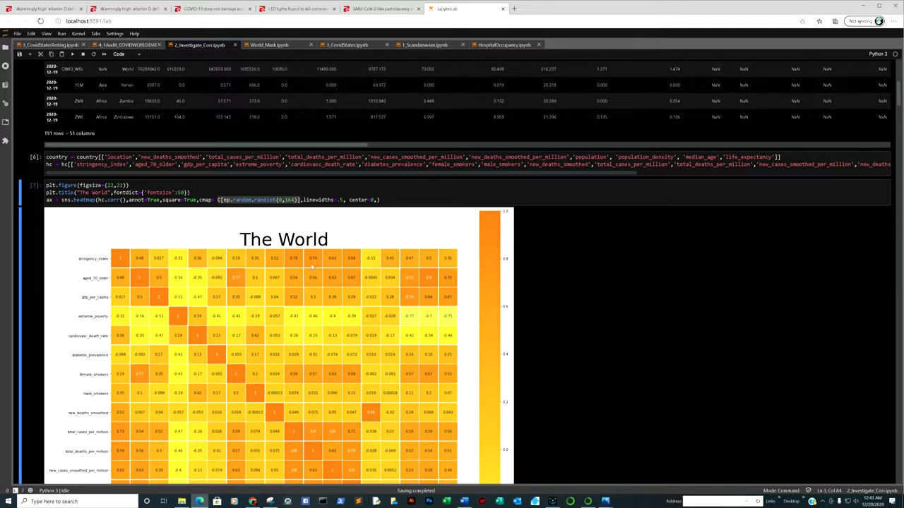
{"action": "scroll", "coordinate": [304, 266], "scroll_direction": "down", "scroll_amount": 5}
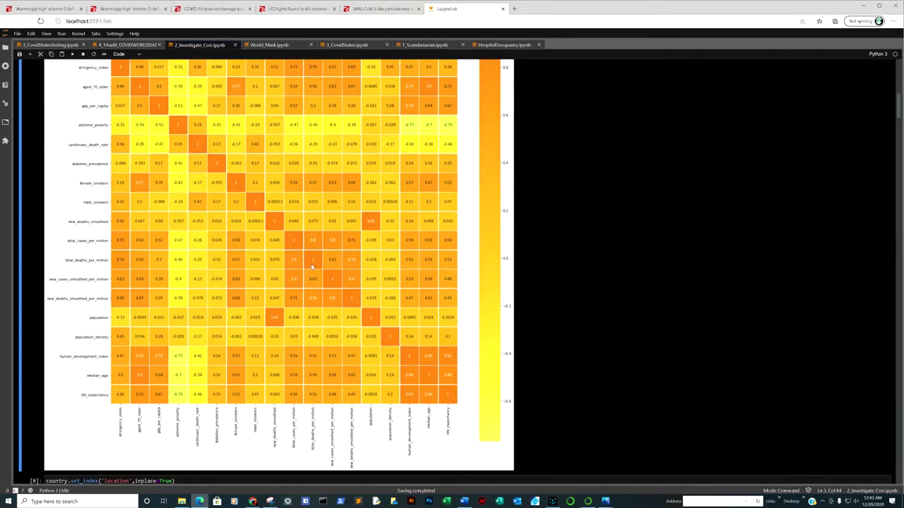
{"action": "scroll", "coordinate": [311, 266], "scroll_direction": "up", "scroll_amount": 3}
{"action": "scroll", "coordinate": [293, 230], "scroll_direction": "down", "scroll_amount": 2}
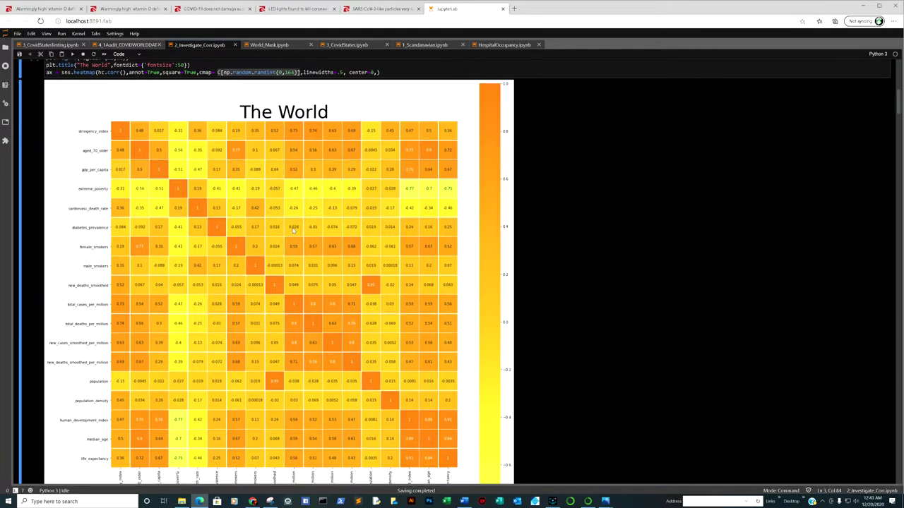
{"action": "scroll", "coordinate": [293, 230], "scroll_direction": "down", "scroll_amount": 2}
{"action": "scroll", "coordinate": [293, 230], "scroll_direction": "up", "scroll_amount": 3}
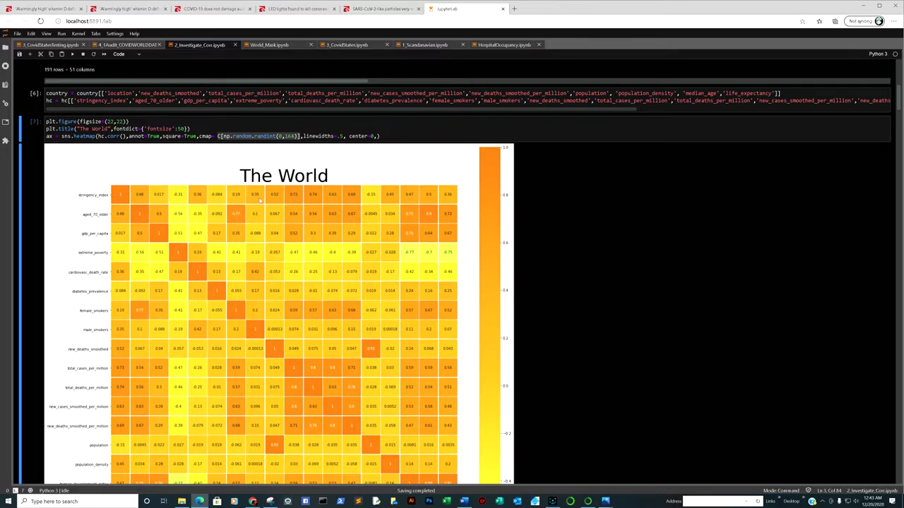
- Move down to the life-expectancy-sorted country table and plotting cell [23]
{"action": "scroll", "coordinate": [281, 200], "scroll_direction": "down", "scroll_amount": 5}
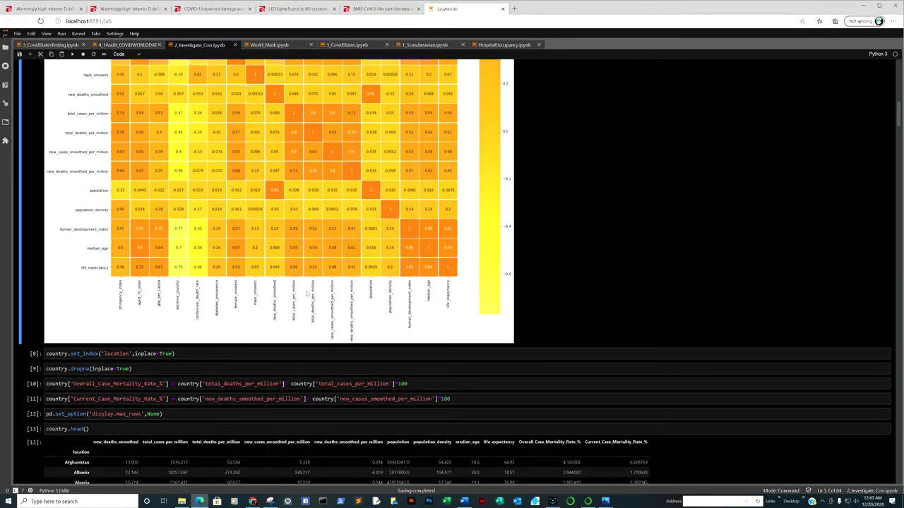
{"action": "scroll", "coordinate": [305, 291], "scroll_direction": "up", "scroll_amount": 4}
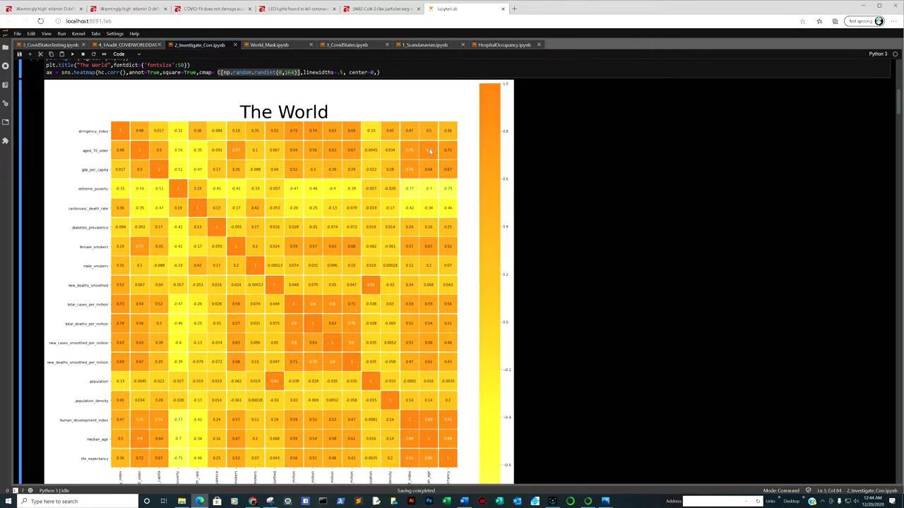
{"action": "scroll", "coordinate": [429, 151], "scroll_direction": "down", "scroll_amount": 2}
{"action": "scroll", "coordinate": [429, 151], "scroll_direction": "up", "scroll_amount": 2}
{"action": "scroll", "coordinate": [206, 249], "scroll_direction": "down", "scroll_amount": 2}
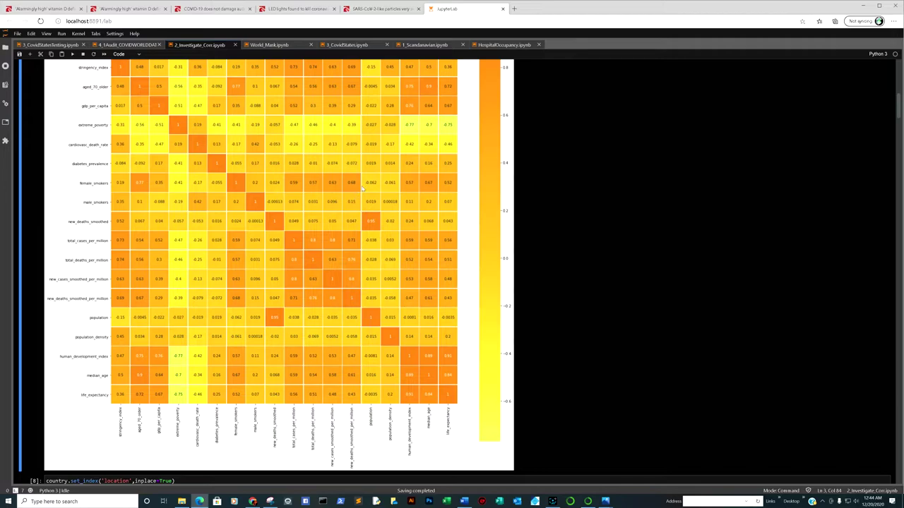
{"action": "scroll", "coordinate": [353, 190], "scroll_direction": "down", "scroll_amount": 15}
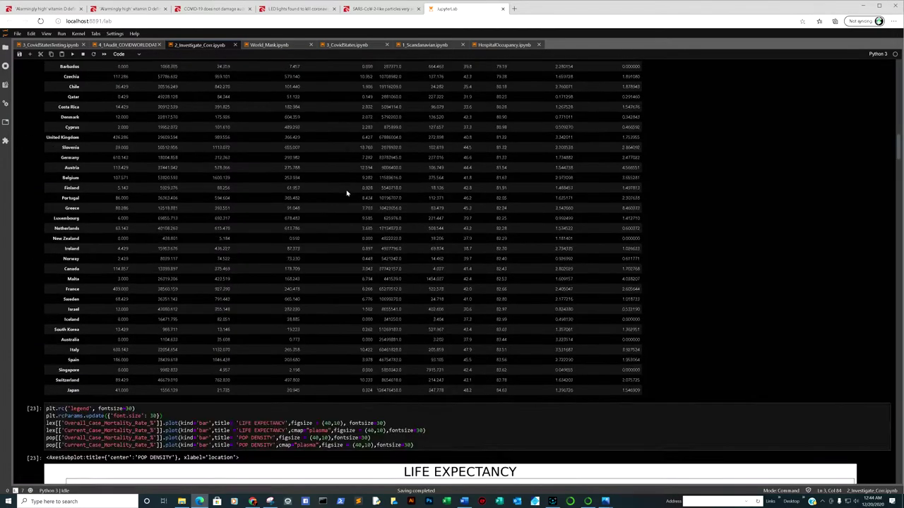
- Compare the LIFE EXPECTANCY mortality charts and cells [10]–[14], then reach the POP DENSITY overall mortality chart
{"action": "scroll", "coordinate": [346, 193], "scroll_direction": "down", "scroll_amount": 4}
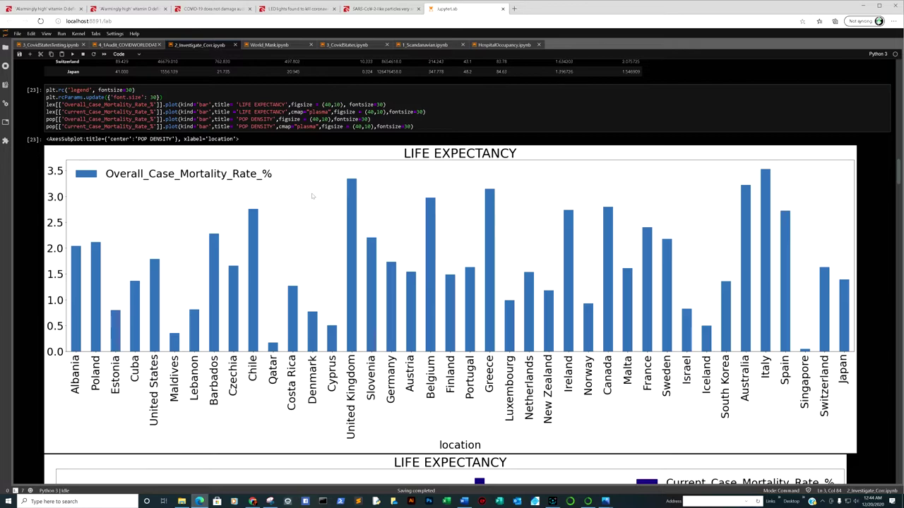
{"action": "scroll", "coordinate": [324, 196], "scroll_direction": "down", "scroll_amount": 6}
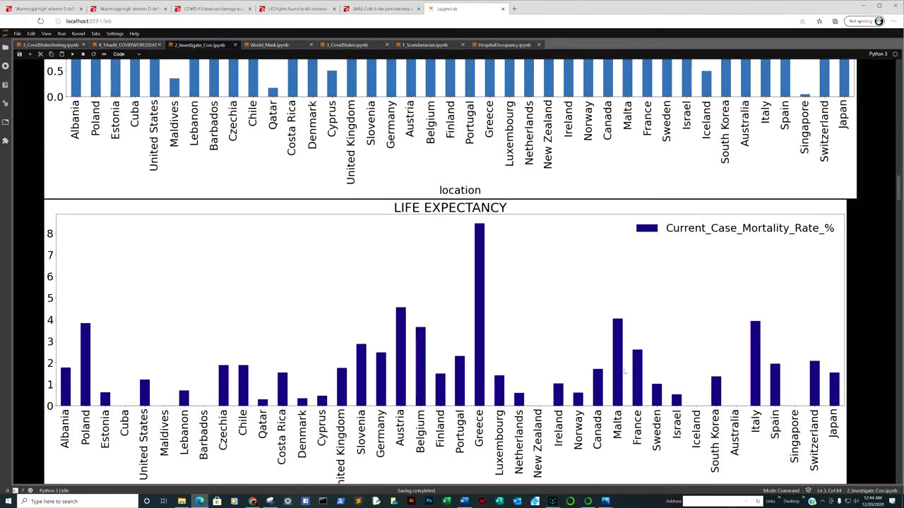
{"action": "scroll", "coordinate": [504, 259], "scroll_direction": "up", "scroll_amount": 3}
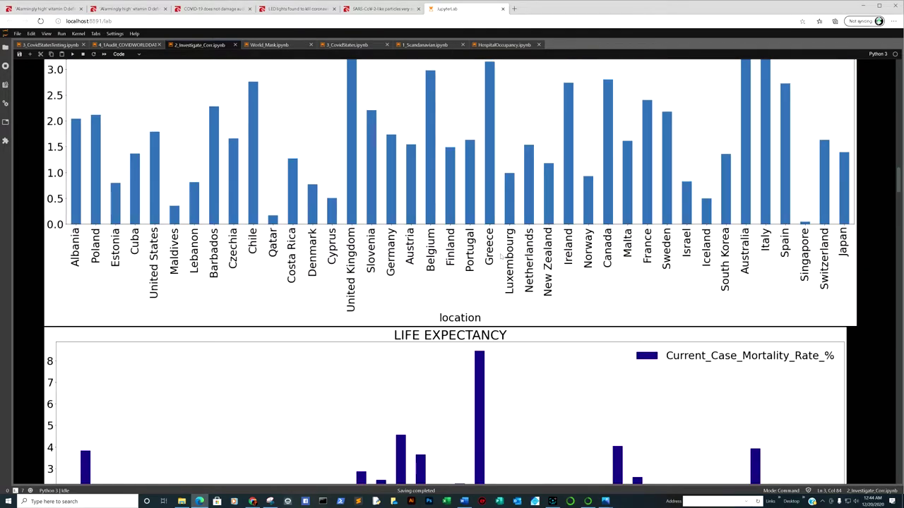
{"action": "scroll", "coordinate": [504, 260], "scroll_direction": "down", "scroll_amount": 3}
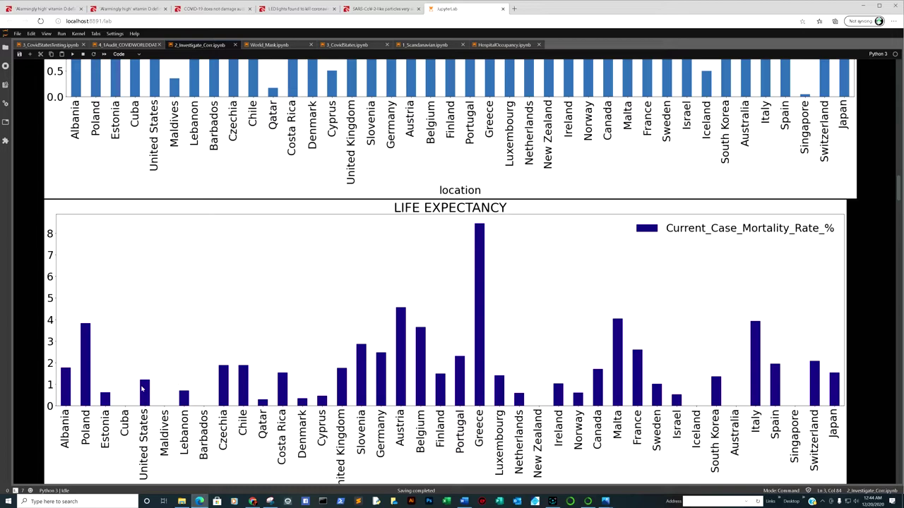
{"action": "scroll", "coordinate": [220, 375], "scroll_direction": "up", "scroll_amount": 5}
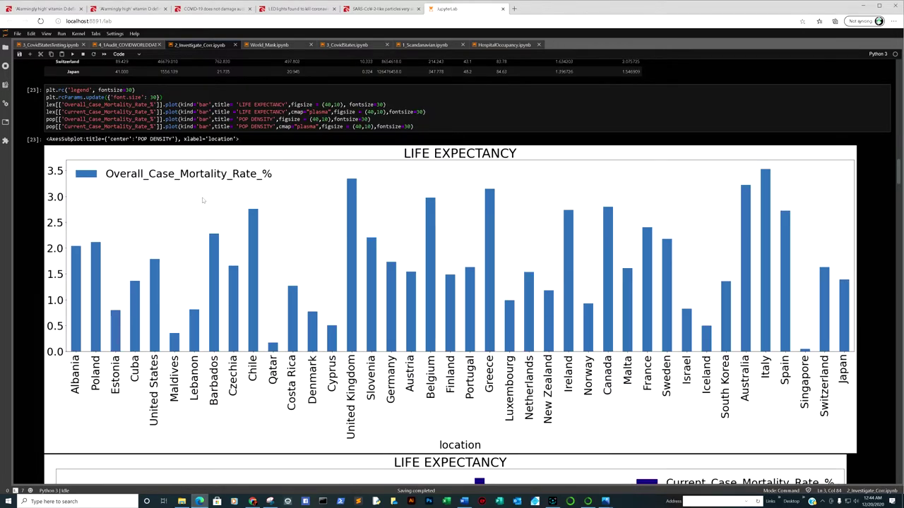
{"action": "scroll", "coordinate": [252, 208], "scroll_direction": "up", "scroll_amount": 15}
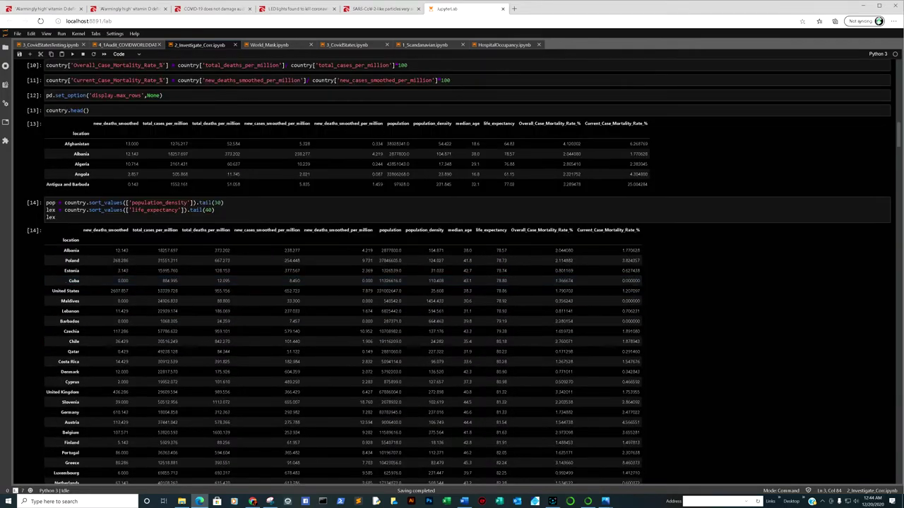
{"action": "scroll", "coordinate": [224, 170], "scroll_direction": "up", "scroll_amount": 1}
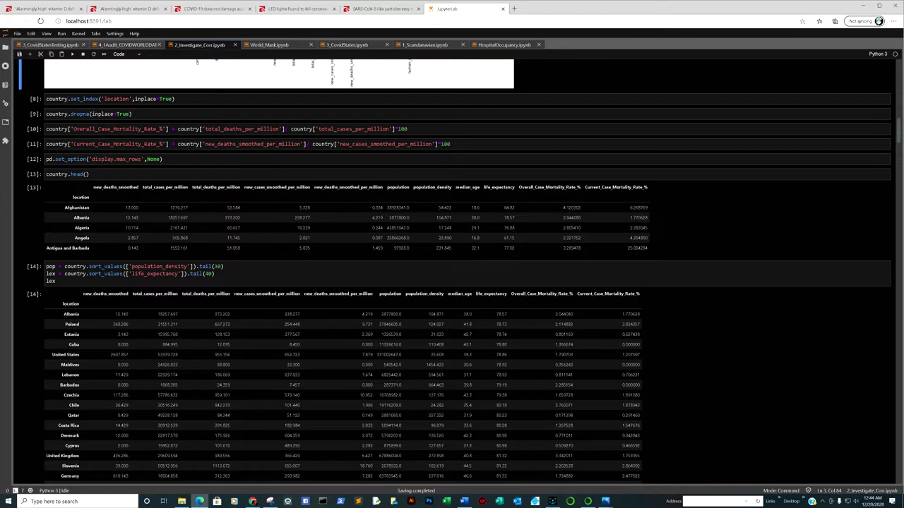
{"action": "scroll", "coordinate": [424, 173], "scroll_direction": "down", "scroll_amount": 15}
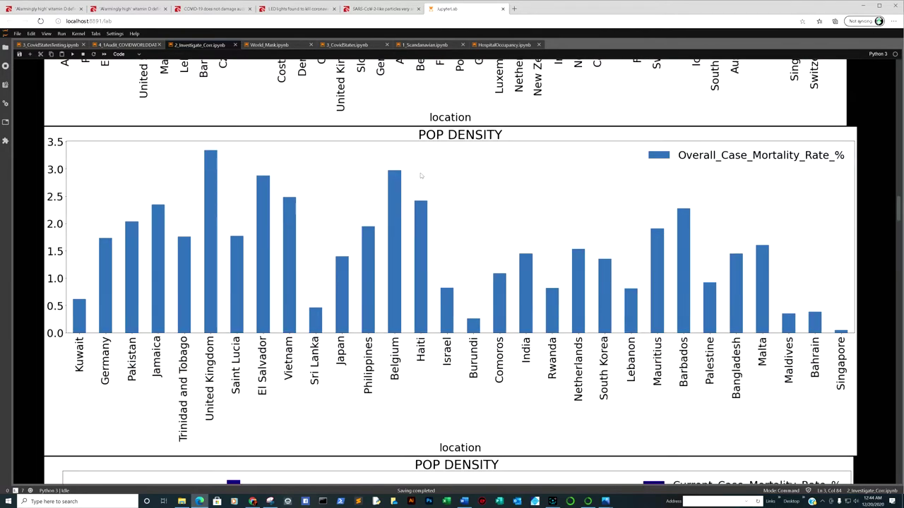
- Compare the POP DENSITY overall and current case mortality charts, with Saint Lucia near 12.5%
{"action": "scroll", "coordinate": [420, 176], "scroll_direction": "down", "scroll_amount": 5}
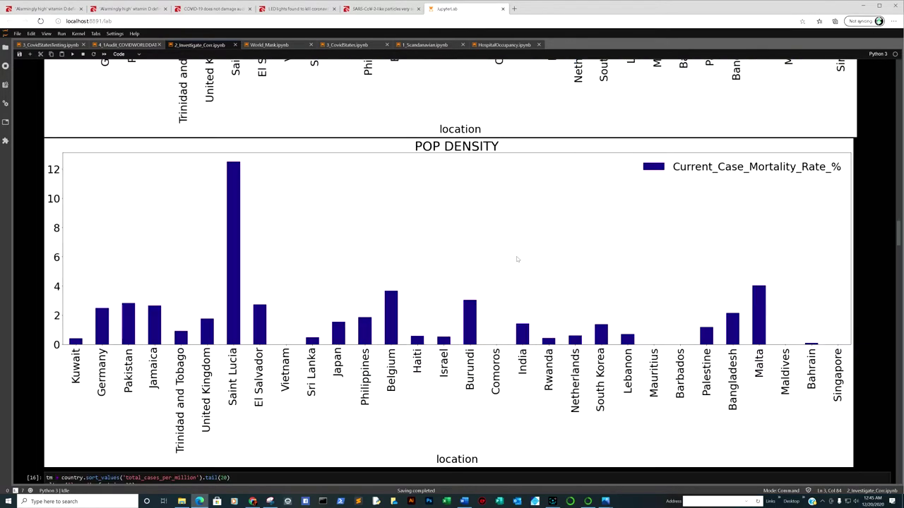
{"action": "scroll", "coordinate": [821, 362], "scroll_direction": "up", "scroll_amount": 3}
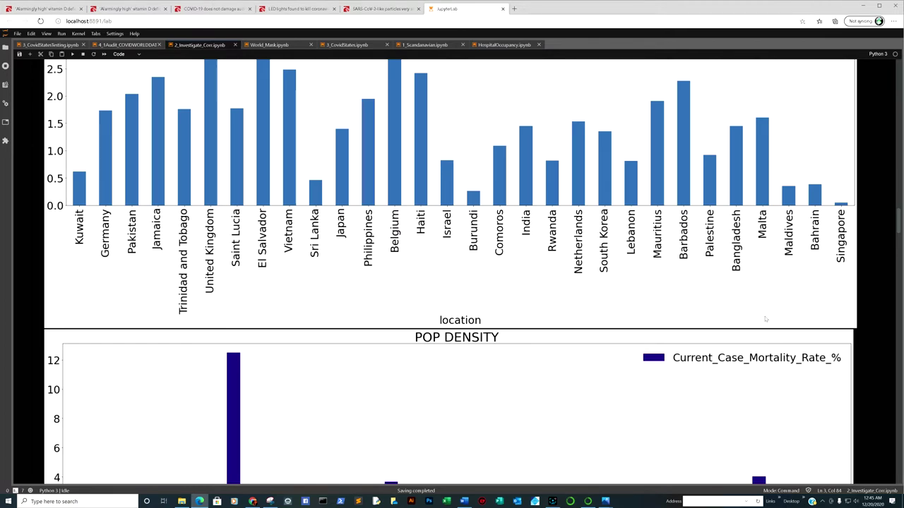
{"action": "scroll", "coordinate": [766, 320], "scroll_direction": "up", "scroll_amount": 1}
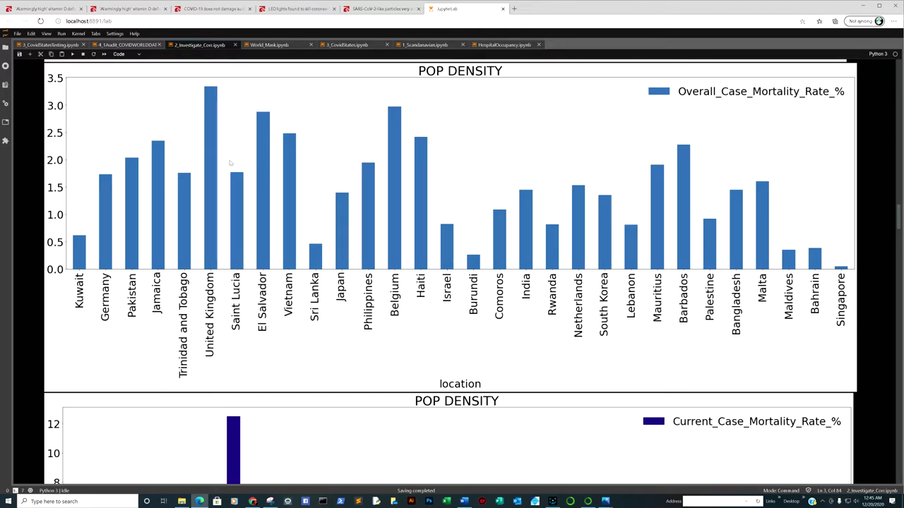
{"action": "scroll", "coordinate": [269, 212], "scroll_direction": "down", "scroll_amount": 4}
{"action": "scroll", "coordinate": [269, 212], "scroll_direction": "down", "scroll_amount": 1}
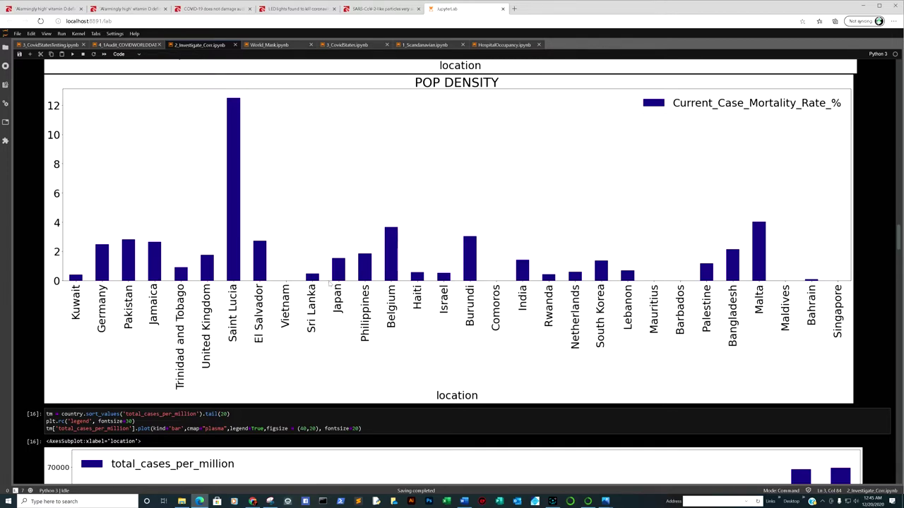
- Scroll through cells [16]–[18] charts to cell [19]'s total_deaths_per_million vs total_cases_per_million chart
{"action": "scroll", "coordinate": [780, 254], "scroll_direction": "down", "scroll_amount": 5}
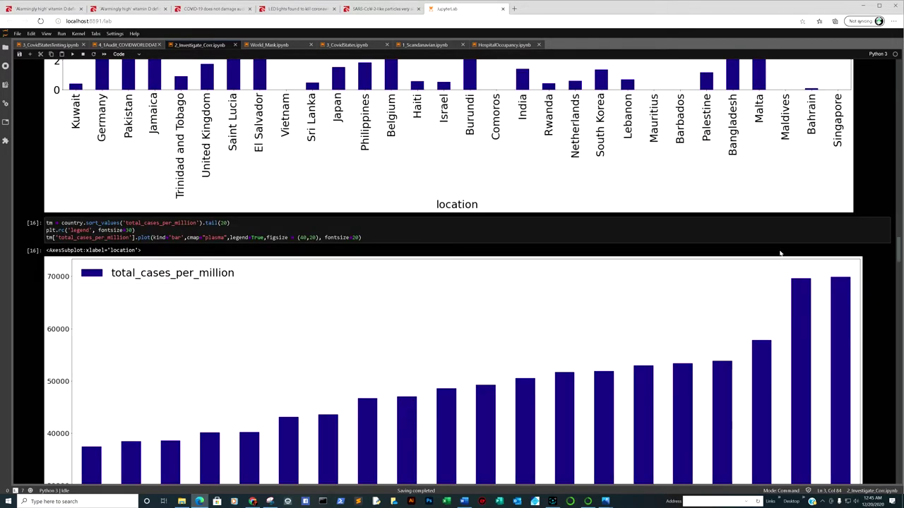
{"action": "scroll", "coordinate": [383, 214], "scroll_direction": "down", "scroll_amount": 2}
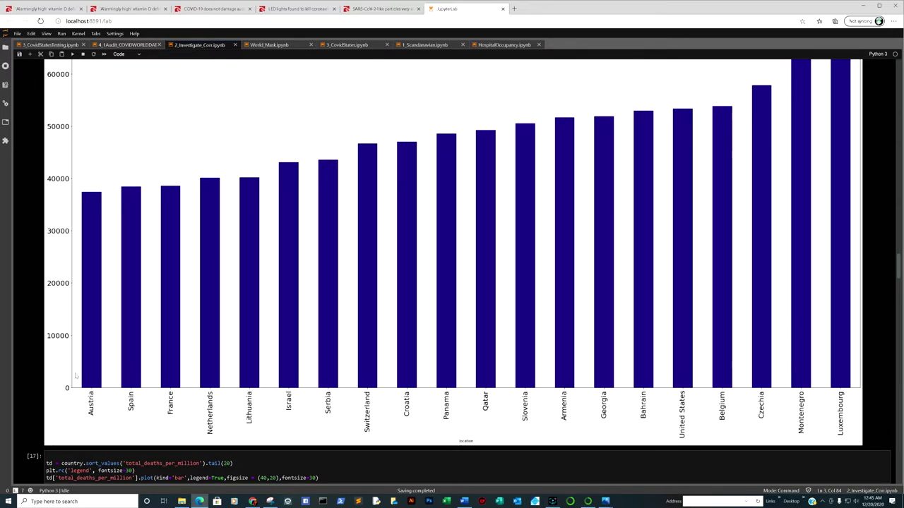
{"action": "scroll", "coordinate": [336, 367], "scroll_direction": "down", "scroll_amount": 4}
{"action": "scroll", "coordinate": [302, 365], "scroll_direction": "down", "scroll_amount": 2}
{"action": "scroll", "coordinate": [244, 307], "scroll_direction": "down", "scroll_amount": 2}
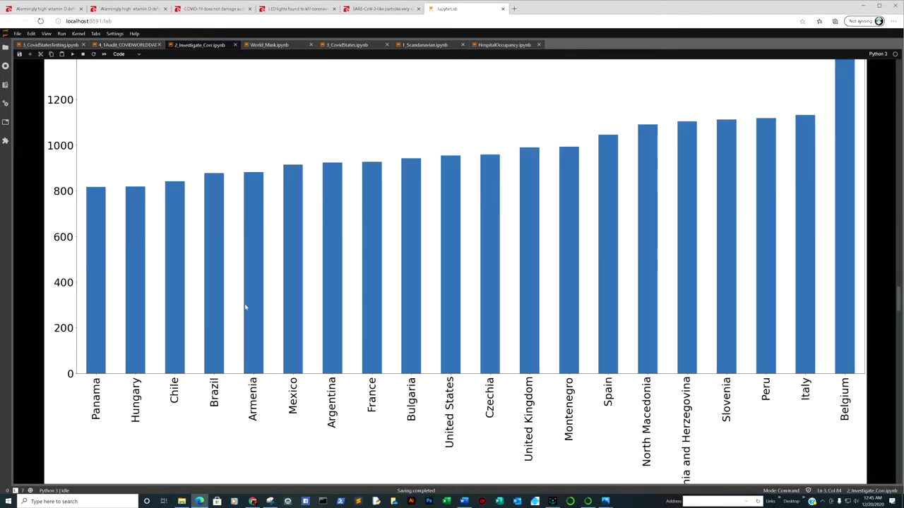
{"action": "scroll", "coordinate": [809, 372], "scroll_direction": "down", "scroll_amount": 1}
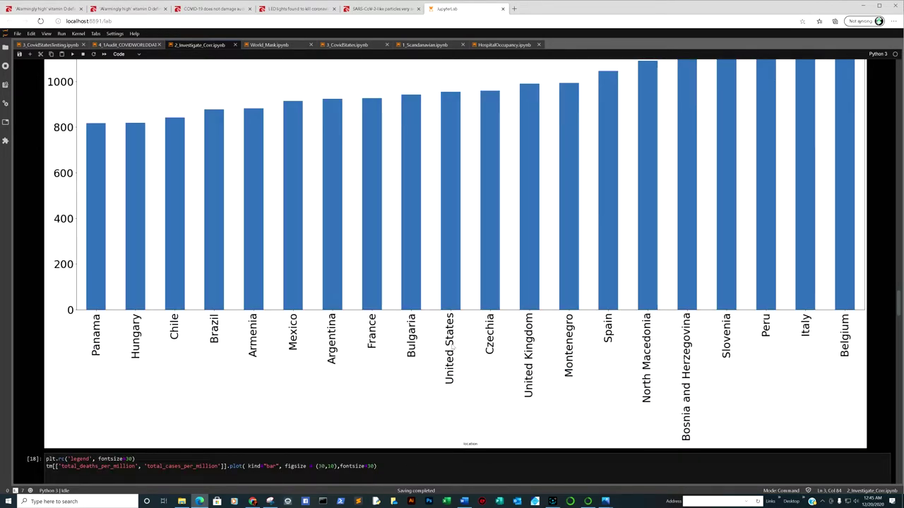
{"action": "scroll", "coordinate": [452, 330], "scroll_direction": "up", "scroll_amount": 1}
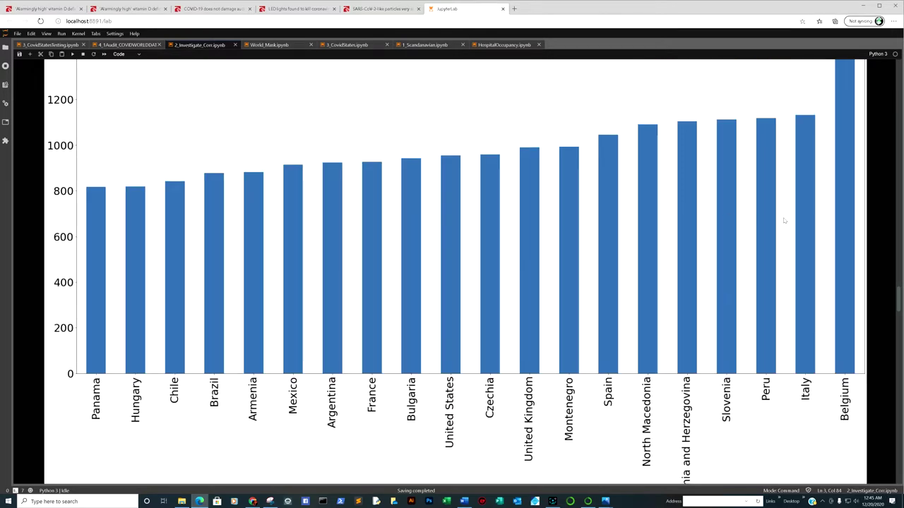
{"action": "scroll", "coordinate": [708, 271], "scroll_direction": "down", "scroll_amount": 3}
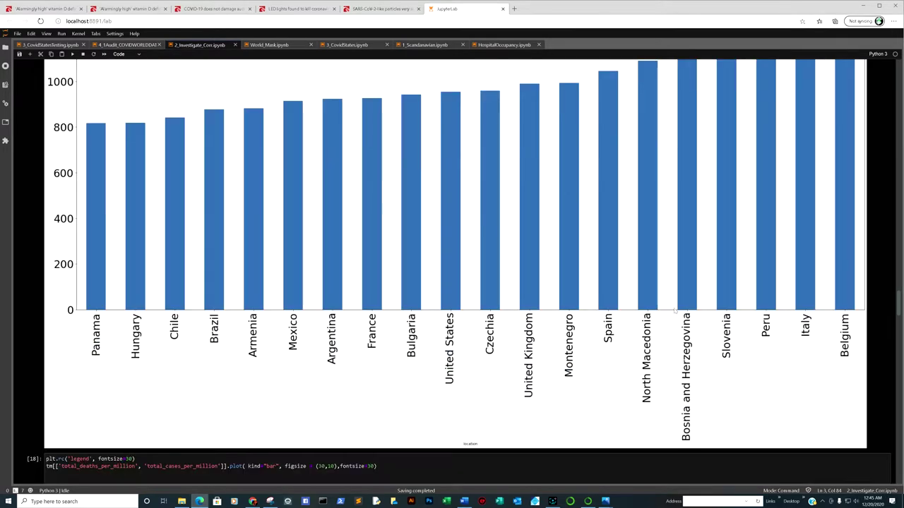
{"action": "scroll", "coordinate": [613, 301], "scroll_direction": "down", "scroll_amount": 12}
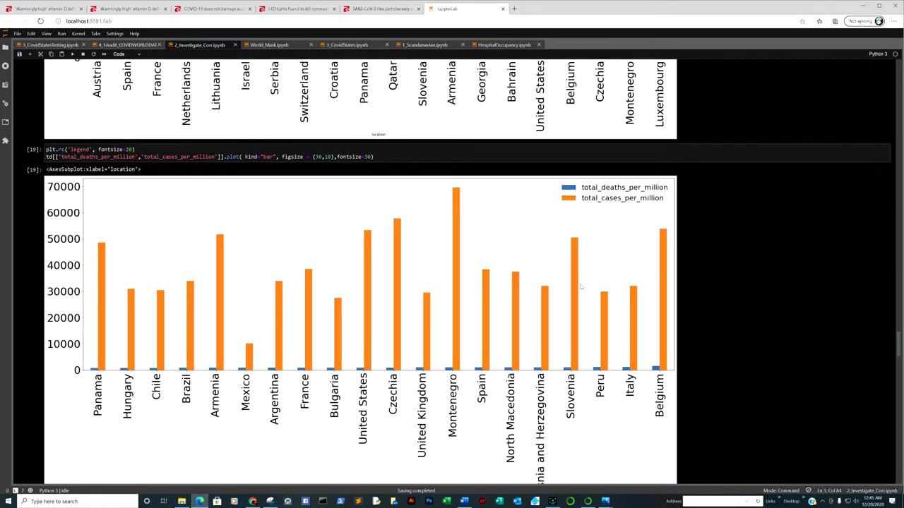
{"action": "scroll", "coordinate": [580, 286], "scroll_direction": "down", "scroll_amount": 15}
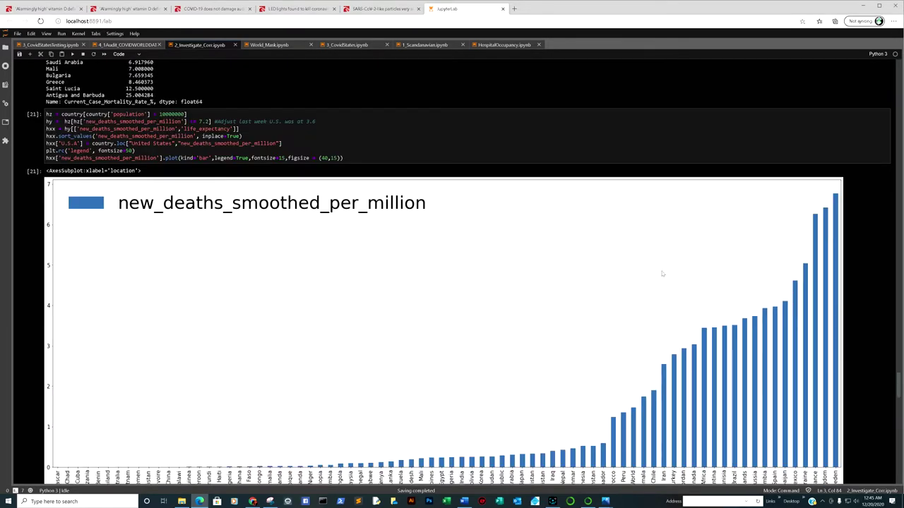
{"action": "scroll", "coordinate": [706, 279], "scroll_direction": "up", "scroll_amount": 2}
{"action": "left_click", "coordinate": [310, 122]}
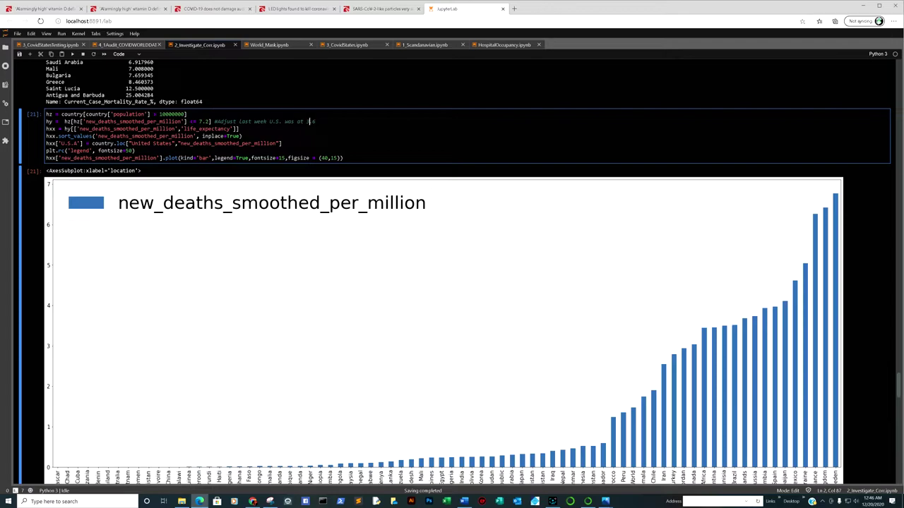
{"action": "scroll", "coordinate": [240, 209], "scroll_direction": "down", "scroll_amount": 5}
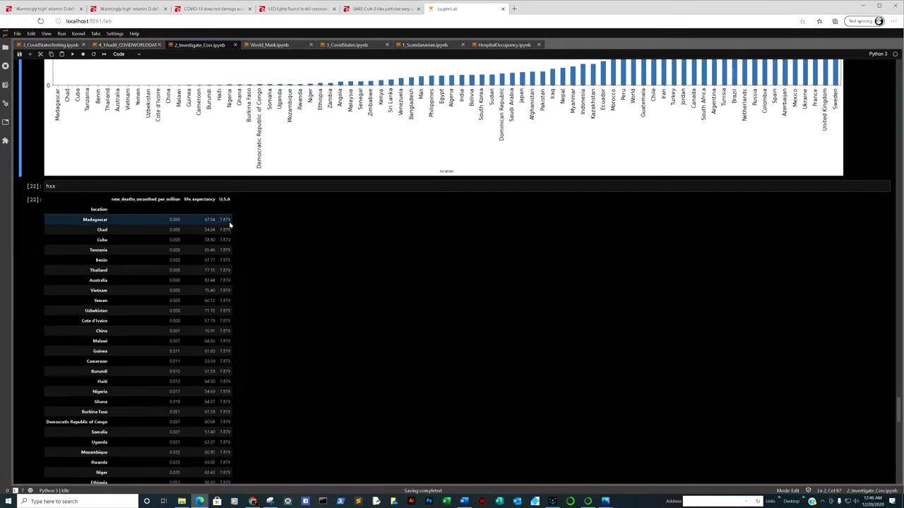
{"action": "scroll", "coordinate": [229, 224], "scroll_direction": "up", "scroll_amount": 6}
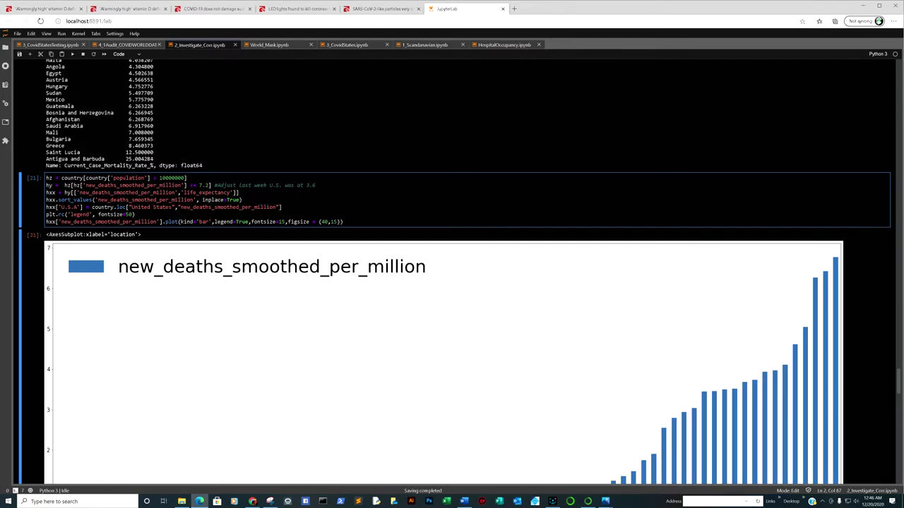
- Change the new-deaths-per-million threshold from 7.2 to 7.9, restore the missing bracket, and rerun the chart
{"action": "left_click", "coordinate": [209, 185]}
{"action": "type", "text": "9"}
{"action": "key", "text": "BackSpace"}
{"action": "key", "text": "BackSpace"}
{"action": "type", "text": "9"}
{"action": "key", "text": "ctrl+Return"}
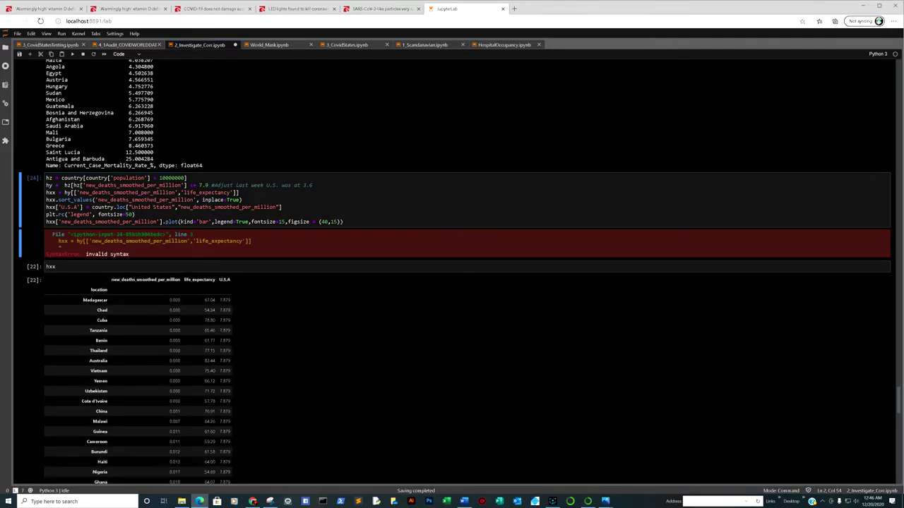
{"action": "left_click", "coordinate": [203, 185]}
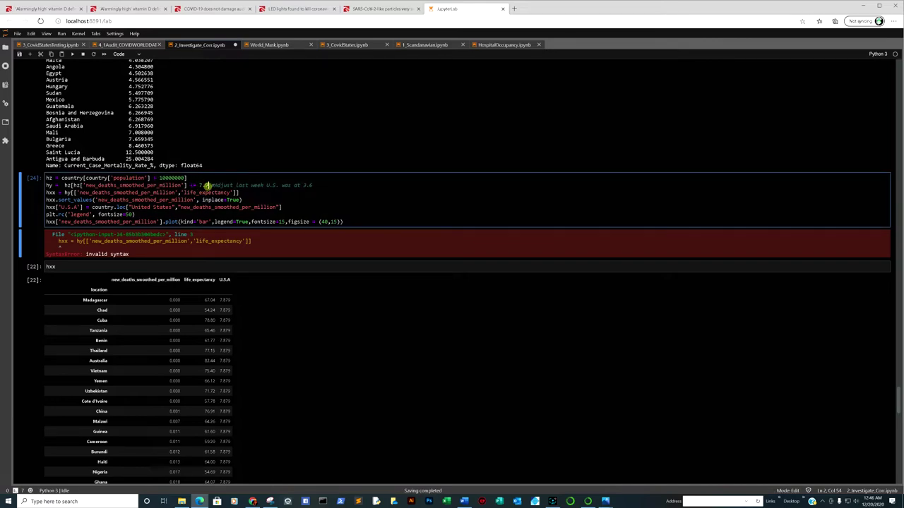
{"action": "key", "text": "BackSpace"}
{"action": "type", "text": "2"}
{"action": "type", "text": "]"}
{"action": "key", "text": "BackSpace"}
{"action": "key", "text": "BackSpace"}
{"action": "type", "text": "9"}
{"action": "key", "text": "ctrl+Return"}
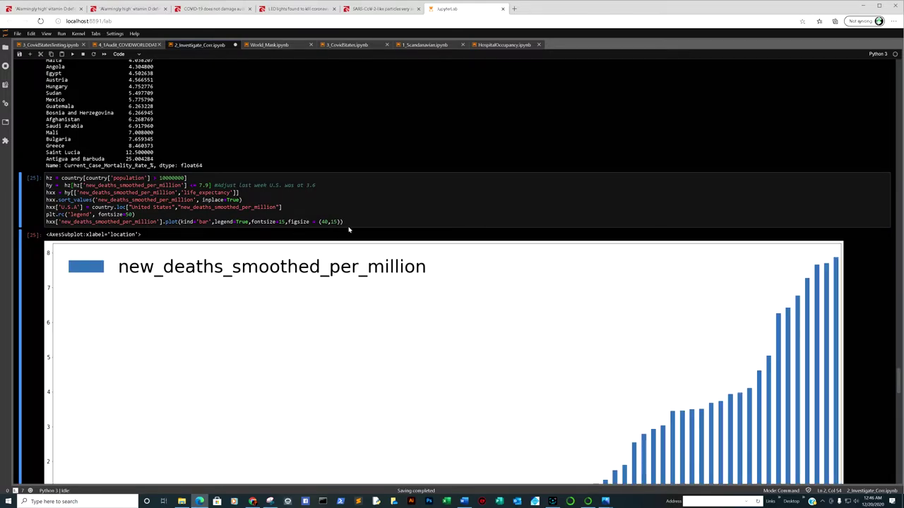
{"action": "scroll", "coordinate": [473, 254], "scroll_direction": "down", "scroll_amount": 3}
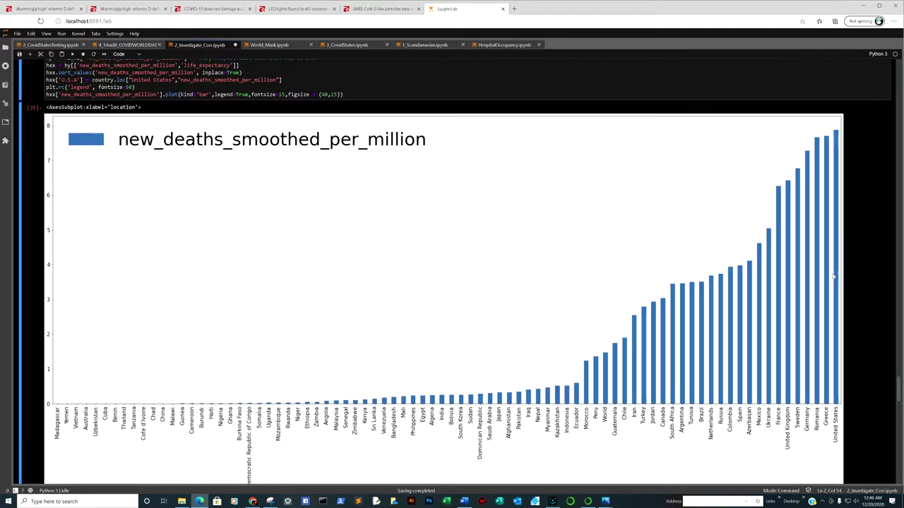
{"action": "scroll", "coordinate": [834, 332], "scroll_direction": "up", "scroll_amount": 1}
{"action": "scroll", "coordinate": [810, 291], "scroll_direction": "down", "scroll_amount": 5}
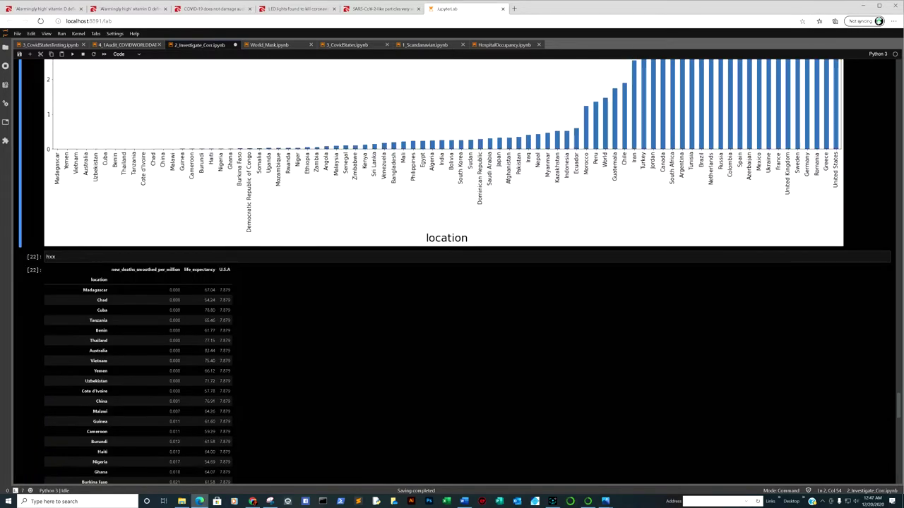
{"action": "scroll", "coordinate": [728, 249], "scroll_direction": "down", "scroll_amount": 3}
{"action": "scroll", "coordinate": [217, 183], "scroll_direction": "down", "scroll_amount": 4}
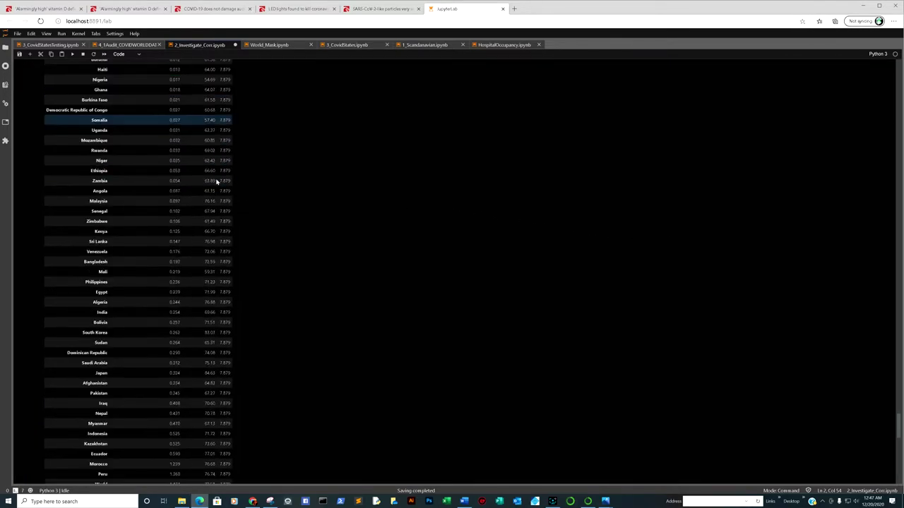
{"action": "scroll", "coordinate": [216, 182], "scroll_direction": "up", "scroll_amount": 3}
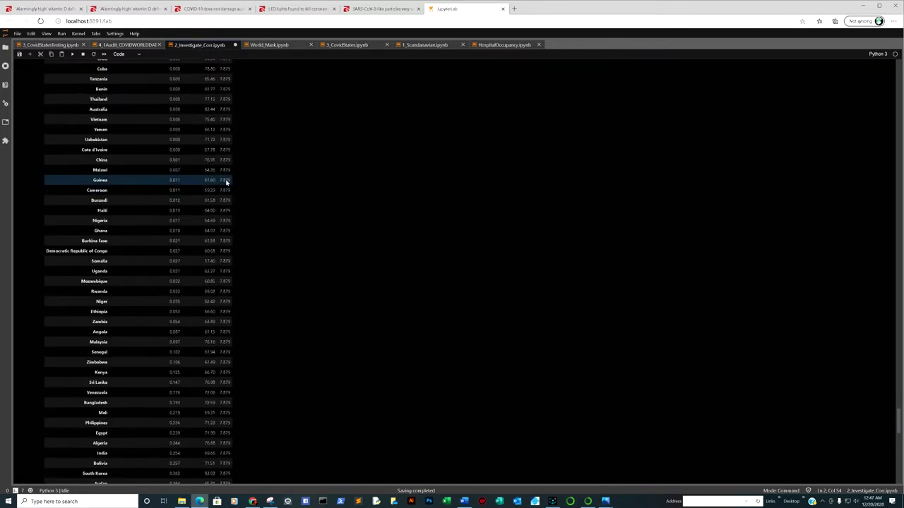
{"action": "scroll", "coordinate": [228, 181], "scroll_direction": "up", "scroll_amount": 8}
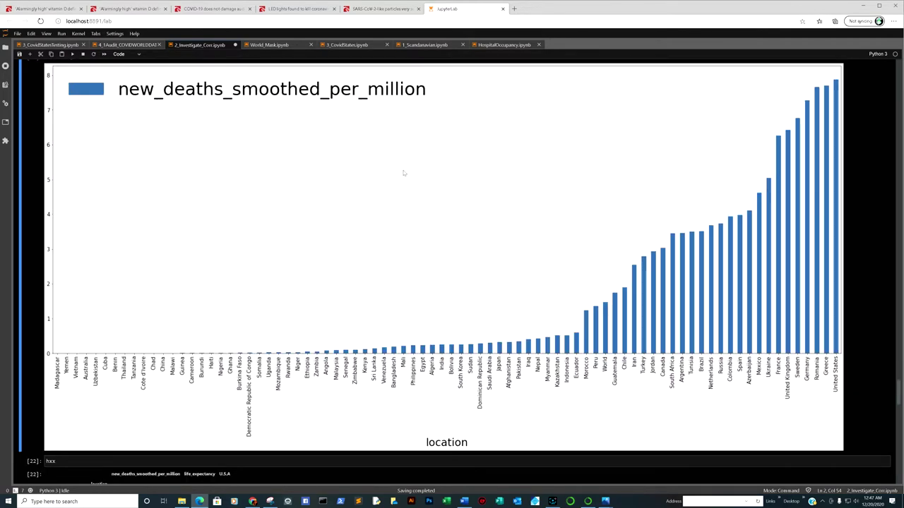
- Switch to the 3_CovidStatesTesting notebook and review the deaths versus total tests regression plot
{"action": "left_click", "coordinate": [57, 44]}
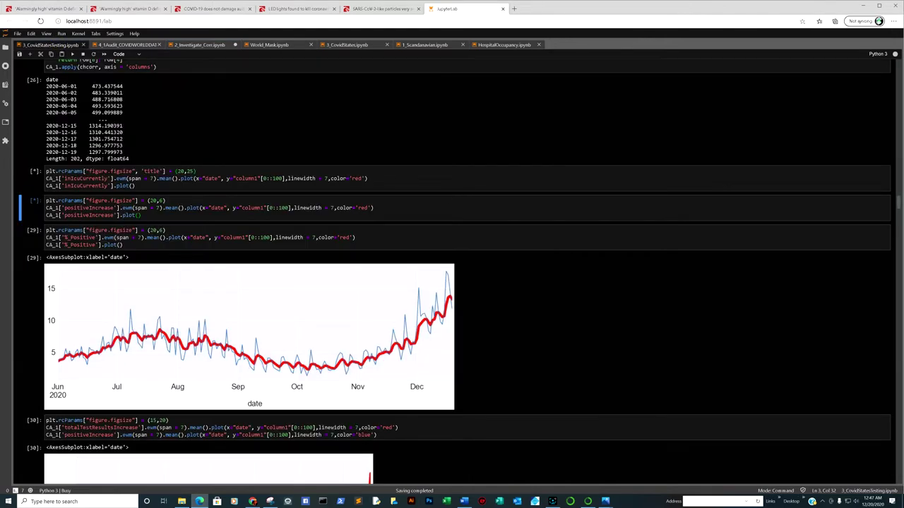
{"action": "scroll", "coordinate": [475, 195], "scroll_direction": "up", "scroll_amount": 1}
{"action": "scroll", "coordinate": [243, 176], "scroll_direction": "up", "scroll_amount": 10}
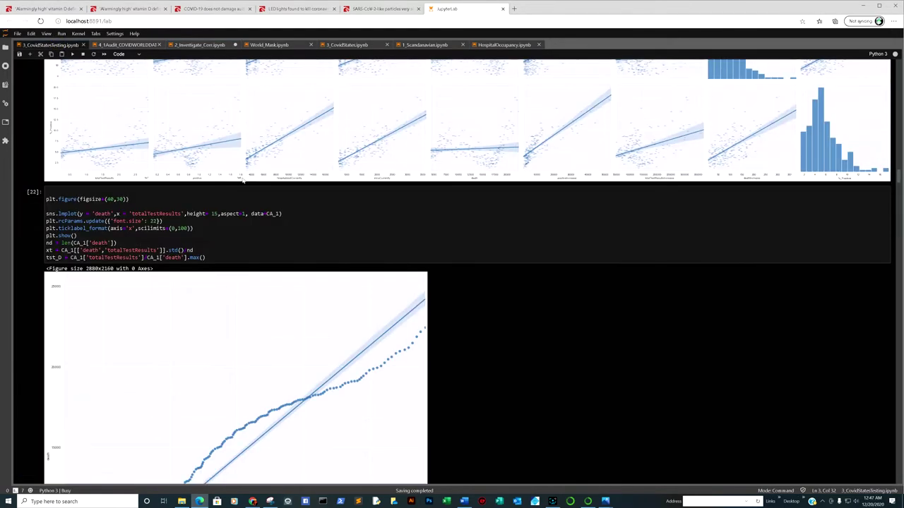
{"action": "scroll", "coordinate": [243, 180], "scroll_direction": "down", "scroll_amount": 3}
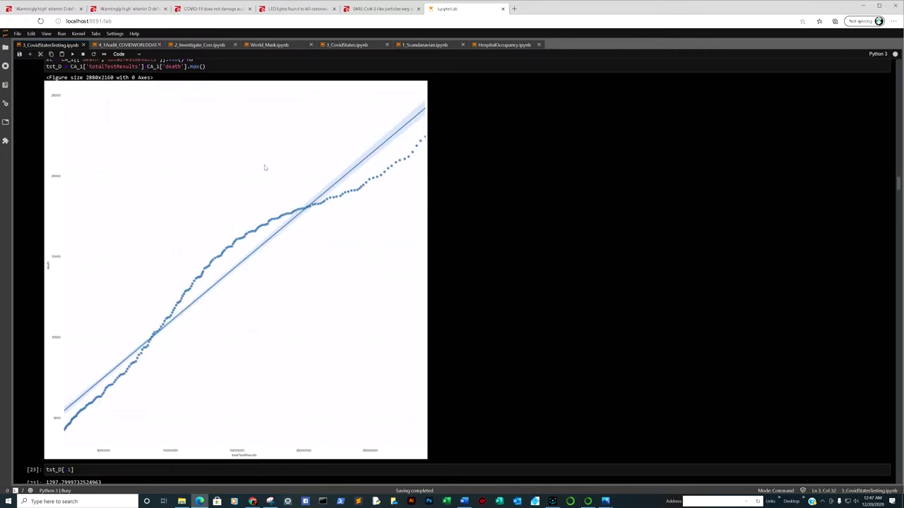
{"action": "scroll", "coordinate": [264, 167], "scroll_direction": "down", "scroll_amount": 2}
{"action": "scroll", "coordinate": [264, 167], "scroll_direction": "up", "scroll_amount": 1}
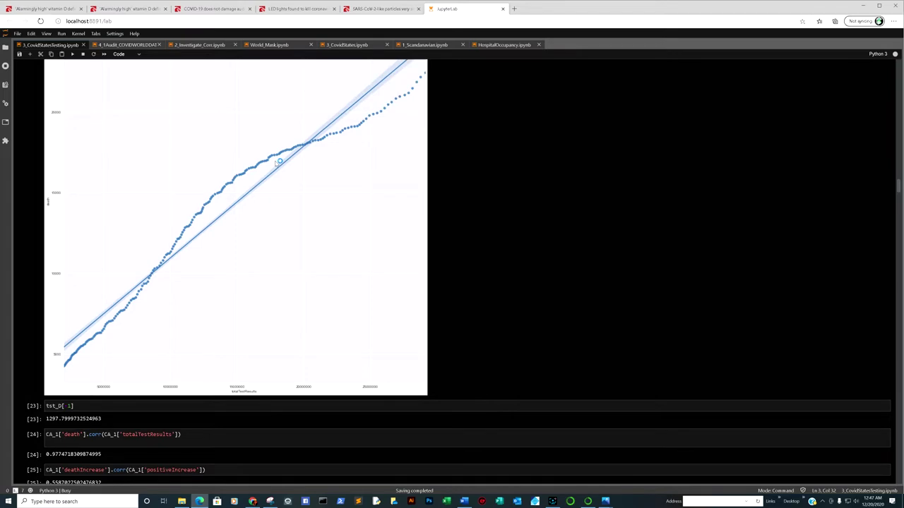
{"action": "scroll", "coordinate": [297, 160], "scroll_direction": "up", "scroll_amount": 1}
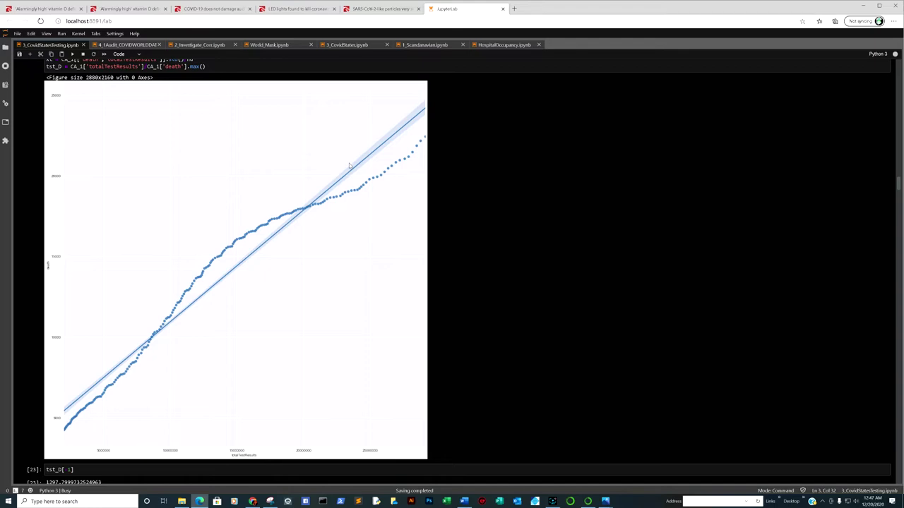
{"action": "scroll", "coordinate": [346, 168], "scroll_direction": "down", "scroll_amount": 1}
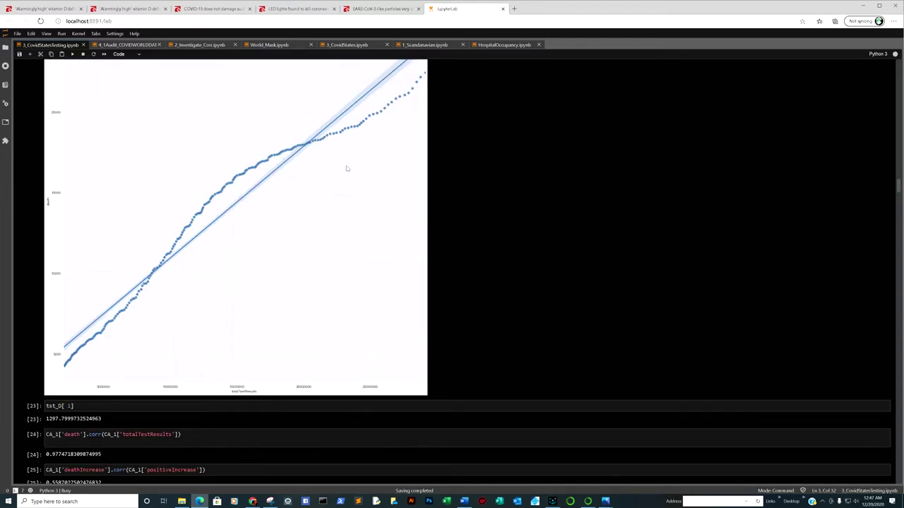
{"action": "scroll", "coordinate": [339, 161], "scroll_direction": "up", "scroll_amount": 1}
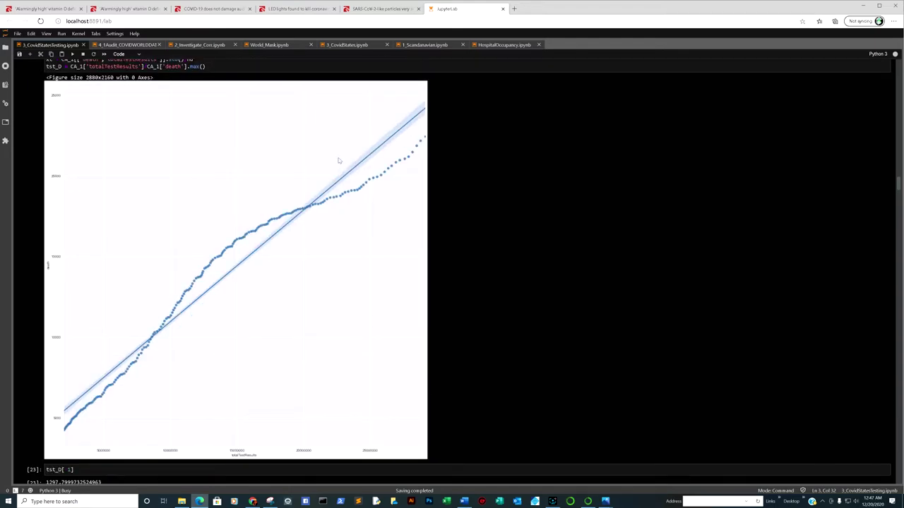
{"action": "scroll", "coordinate": [336, 154], "scroll_direction": "up", "scroll_amount": 1}
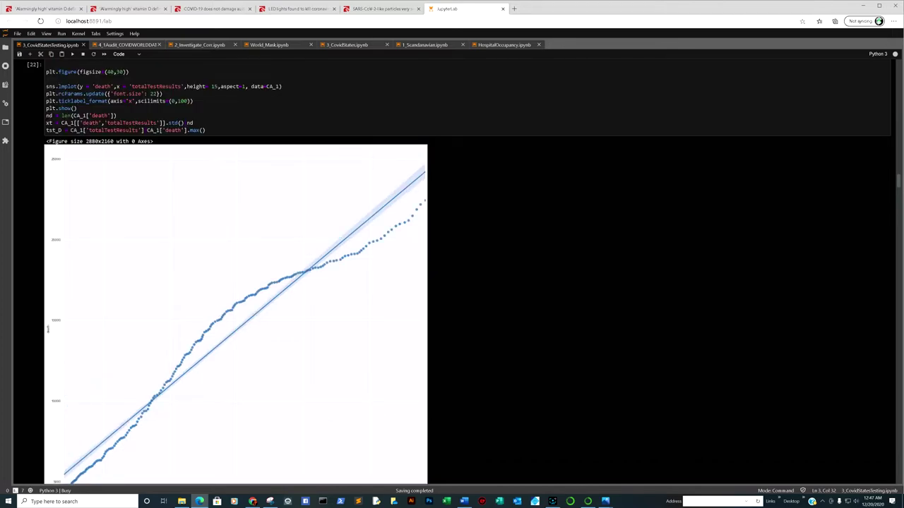
{"action": "scroll", "coordinate": [179, 134], "scroll_direction": "down", "scroll_amount": 3}
{"action": "scroll", "coordinate": [103, 297], "scroll_direction": "down", "scroll_amount": 2}
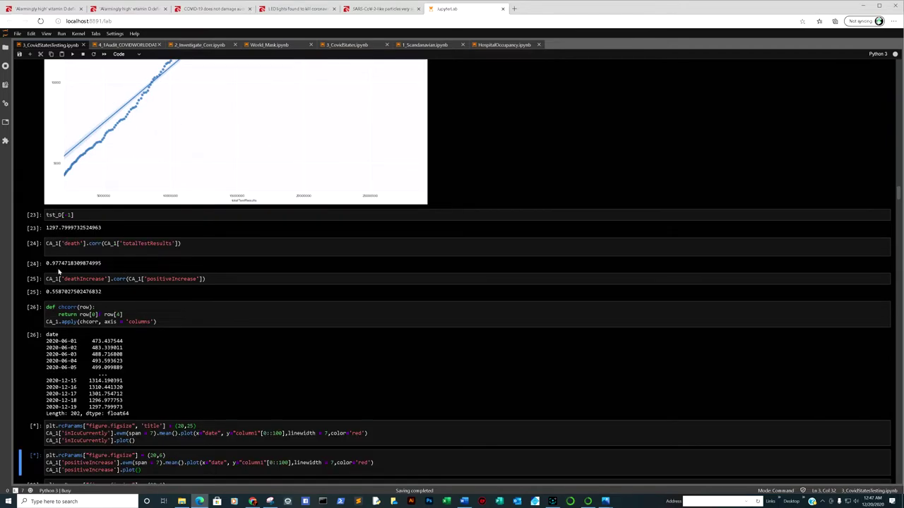
{"action": "scroll", "coordinate": [70, 264], "scroll_direction": "up", "scroll_amount": 2}
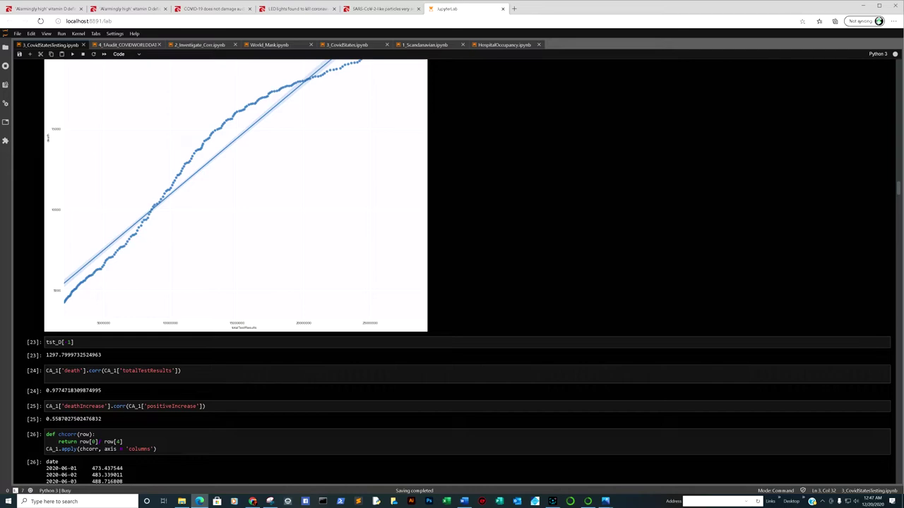
- Inspect cell [24]'s CA_1 deaths-versus-totalTestResults correlation of 0.977, then leave edit mode
{"action": "left_click", "coordinate": [75, 377]}
{"action": "left_click", "coordinate": [145, 375]}
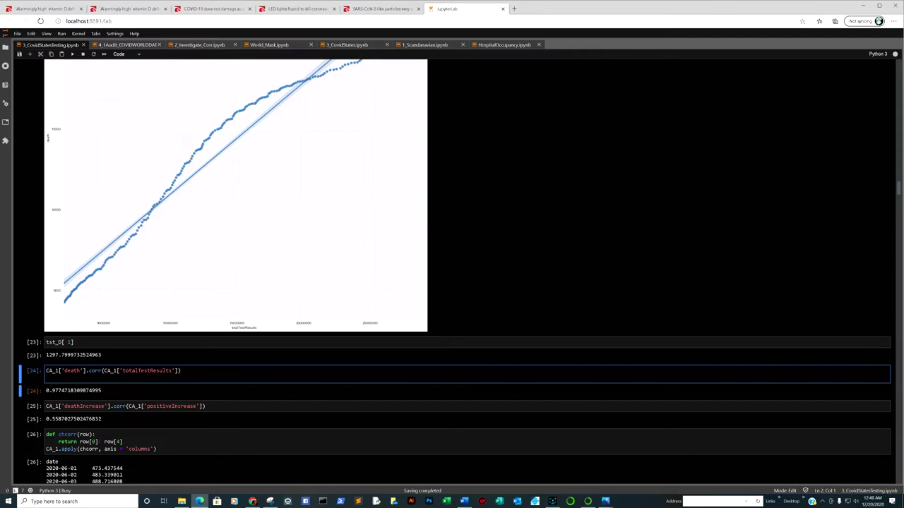
{"action": "left_click", "coordinate": [162, 371]}
{"action": "left_click", "coordinate": [69, 392]}
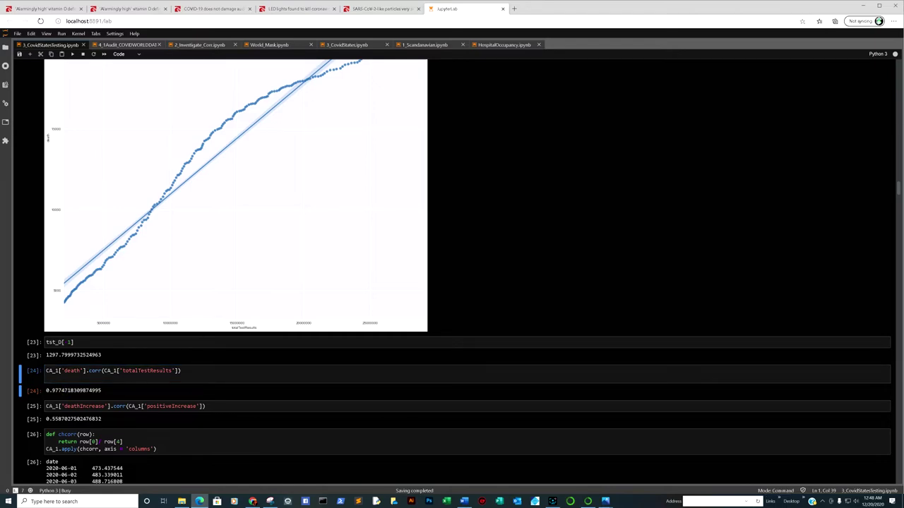
- Scroll past cells [31] and [32] to the 'Test Results to Mortality Correlation Prediction' chart
{"action": "scroll", "coordinate": [179, 331], "scroll_direction": "down", "scroll_amount": 10}
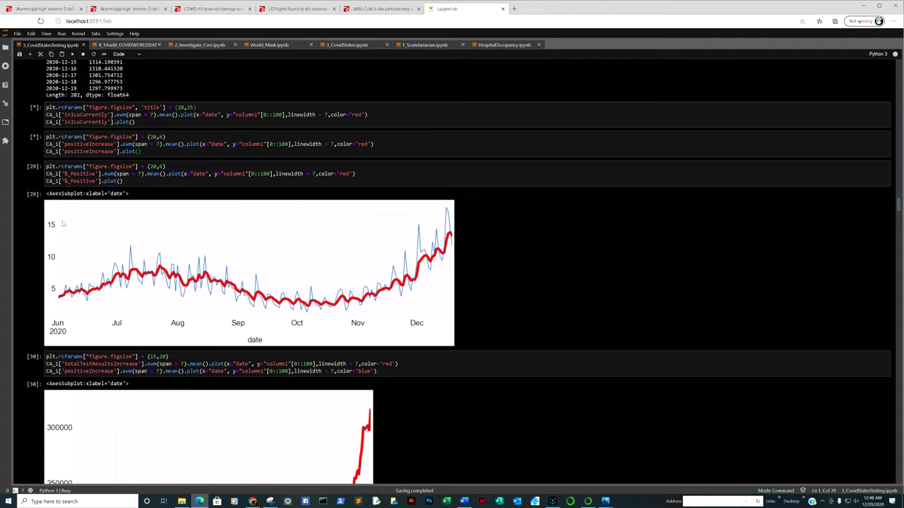
{"action": "scroll", "coordinate": [329, 225], "scroll_direction": "down", "scroll_amount": 6}
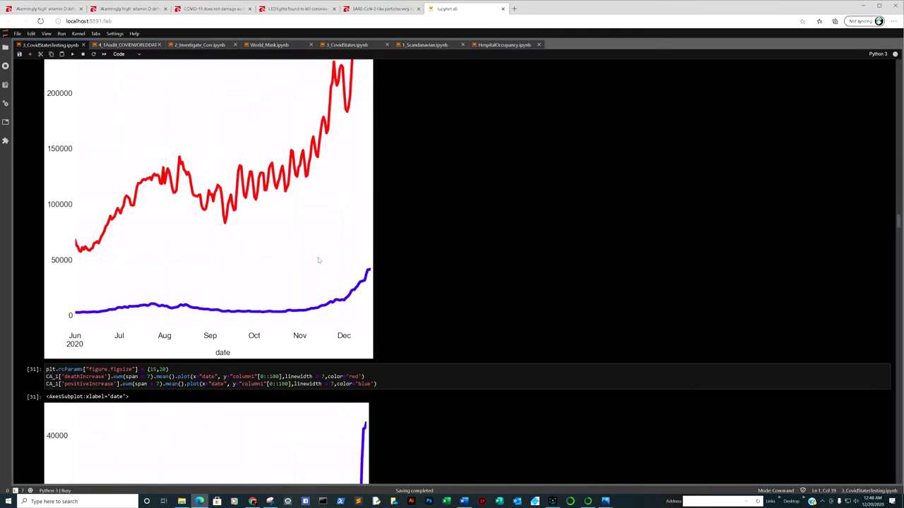
{"action": "scroll", "coordinate": [303, 259], "scroll_direction": "up", "scroll_amount": 5}
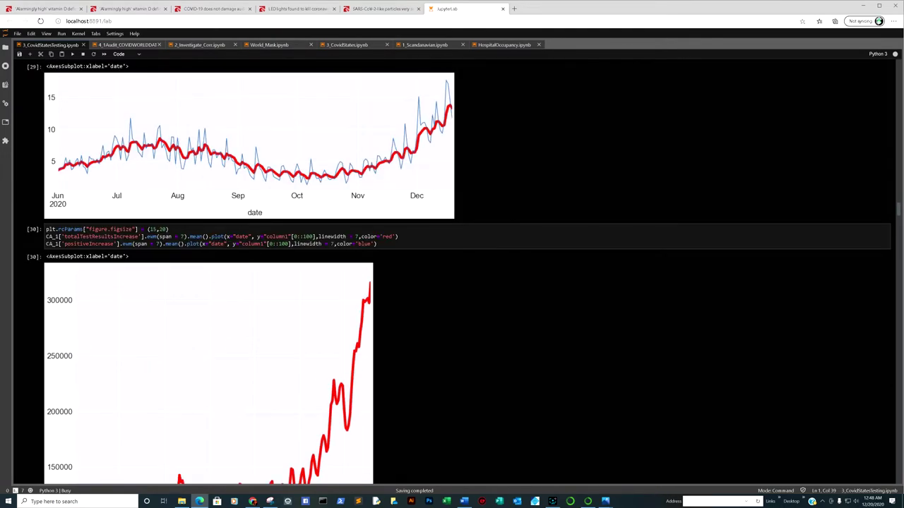
{"action": "scroll", "coordinate": [214, 261], "scroll_direction": "down", "scroll_amount": 10}
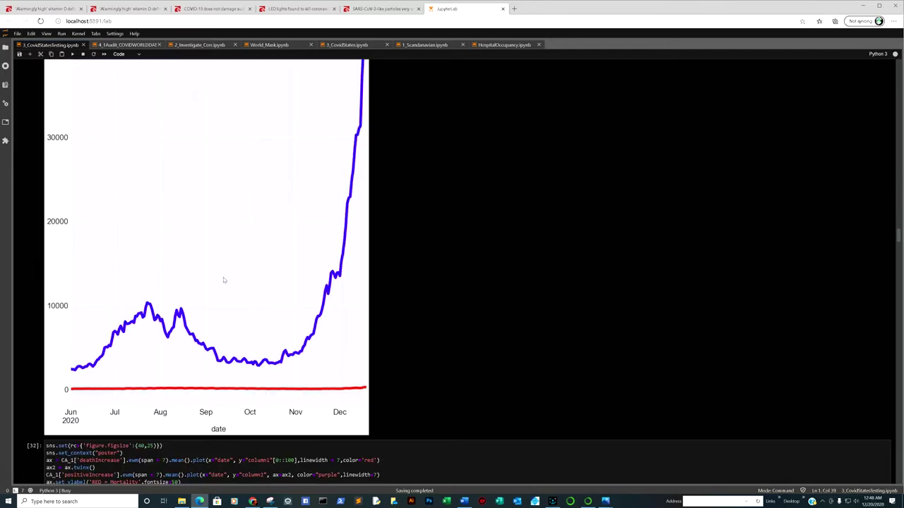
{"action": "scroll", "coordinate": [215, 276], "scroll_direction": "up", "scroll_amount": 4}
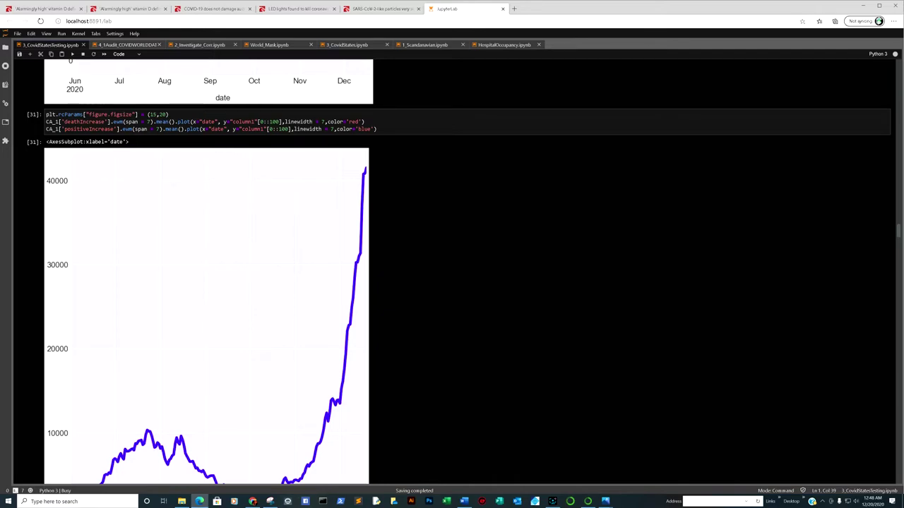
{"action": "scroll", "coordinate": [150, 158], "scroll_direction": "down", "scroll_amount": 3}
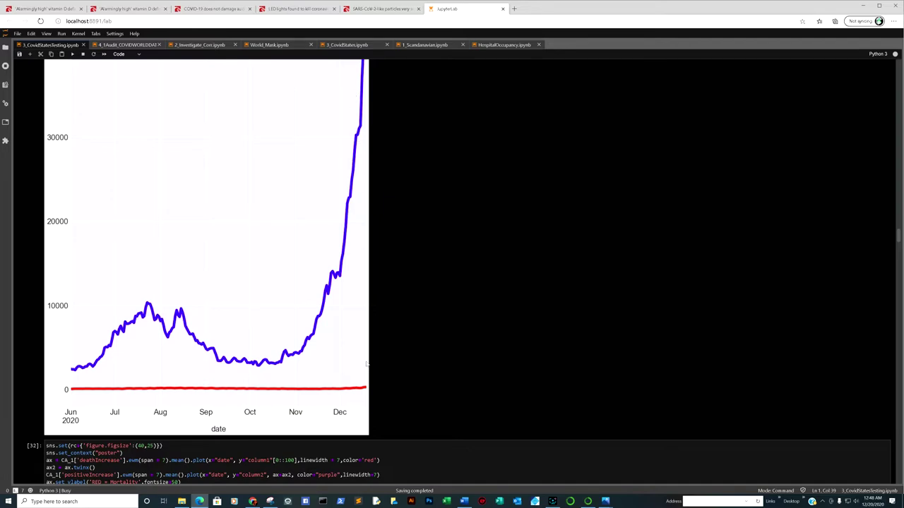
{"action": "scroll", "coordinate": [355, 364], "scroll_direction": "up", "scroll_amount": 3}
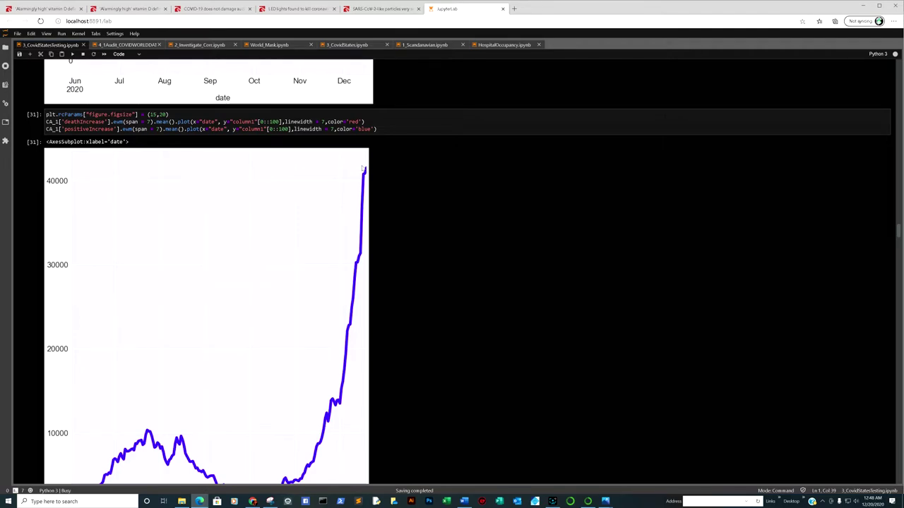
{"action": "scroll", "coordinate": [363, 168], "scroll_direction": "down", "scroll_amount": 1}
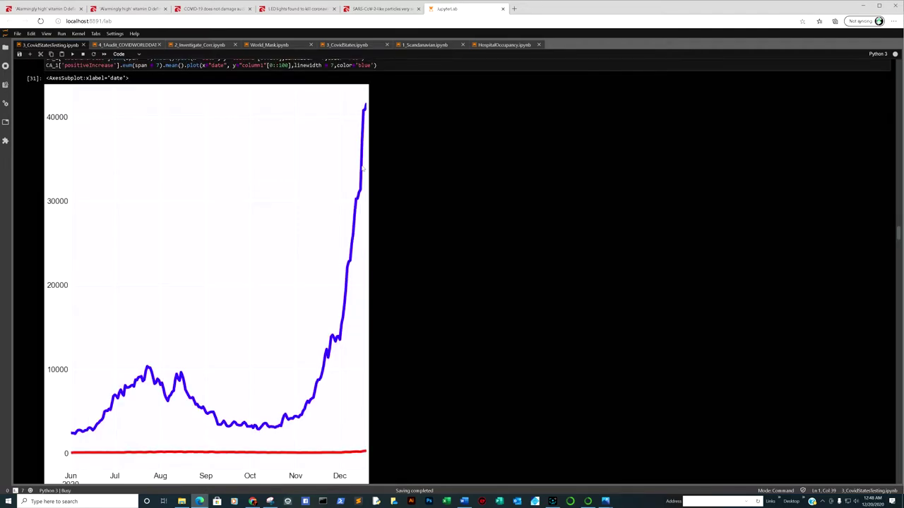
{"action": "scroll", "coordinate": [362, 168], "scroll_direction": "down", "scroll_amount": 7}
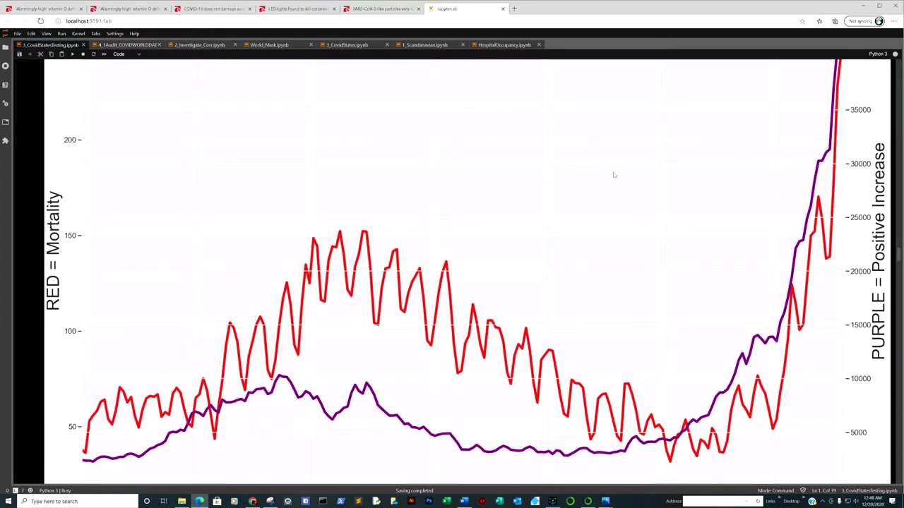
{"action": "scroll", "coordinate": [572, 192], "scroll_direction": "up", "scroll_amount": 4}
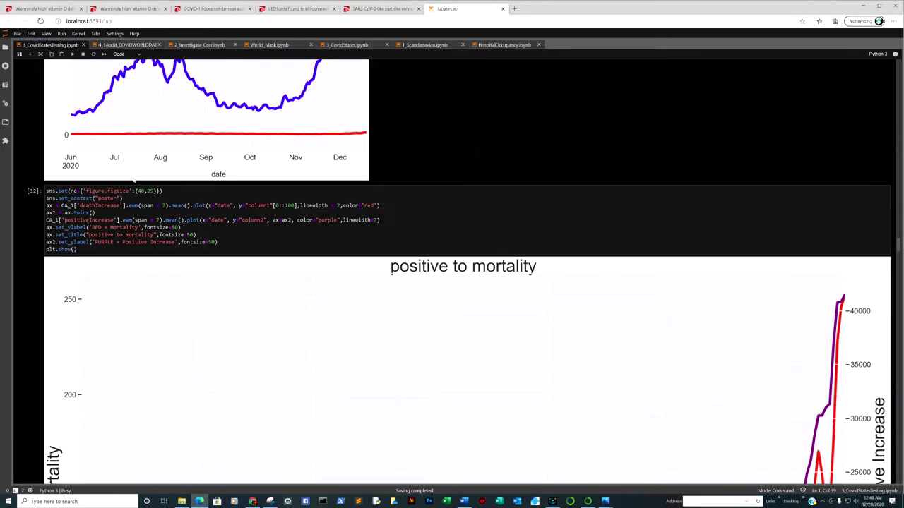
{"action": "scroll", "coordinate": [459, 212], "scroll_direction": "down", "scroll_amount": 20}
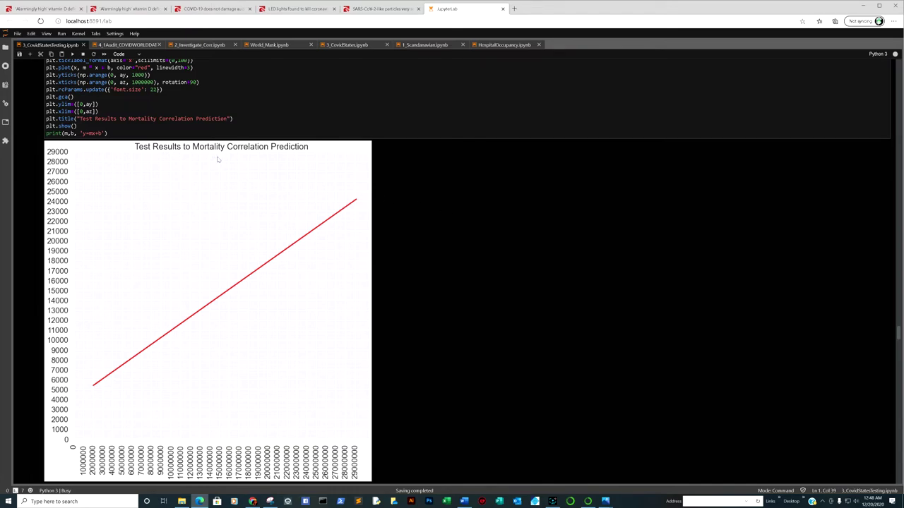
{"action": "scroll", "coordinate": [289, 184], "scroll_direction": "down", "scroll_amount": 4}
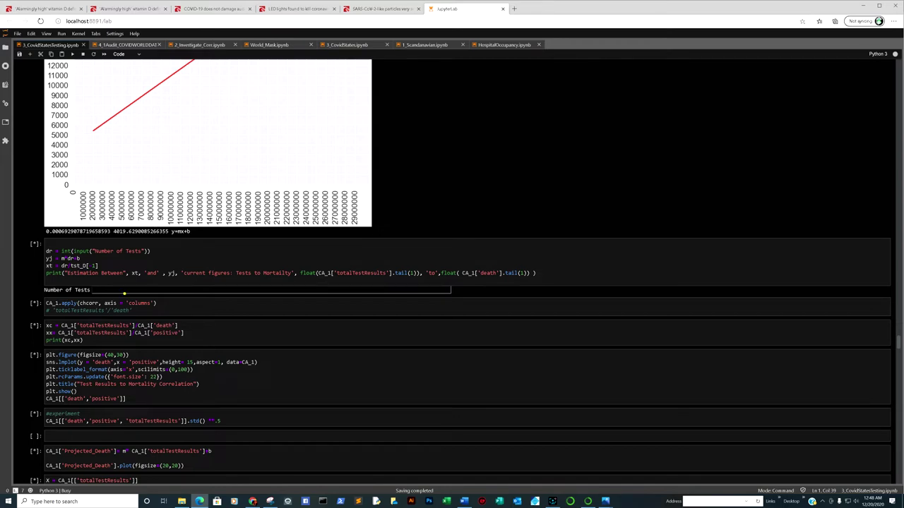
- Enter 30000000 as the Number of Tests to get the estimated death range
{"action": "left_click", "coordinate": [125, 291]}
{"action": "type", "text": "30000000"}
{"action": "key", "text": "Return"}
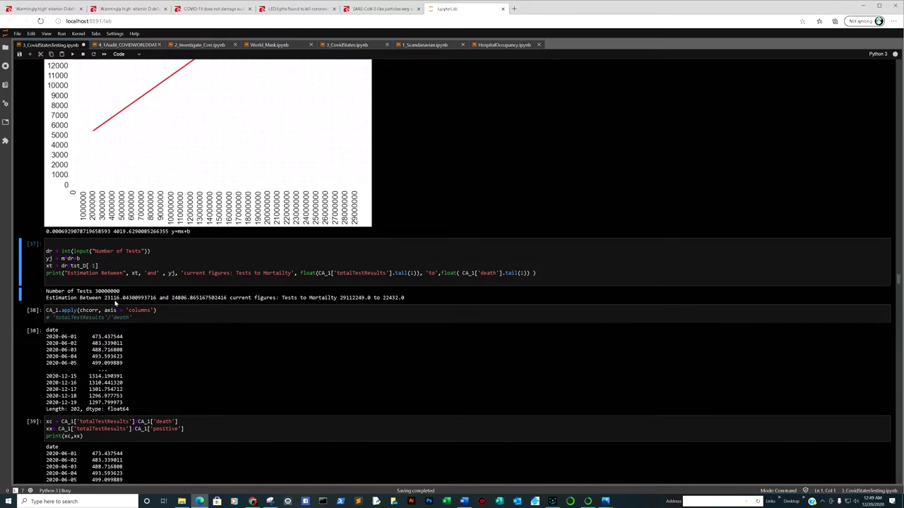
- Review the 23116–24806 estimate output and select the Test Results to Mortality Correlation plot cell
{"action": "scroll", "coordinate": [181, 301], "scroll_direction": "down", "scroll_amount": 10}
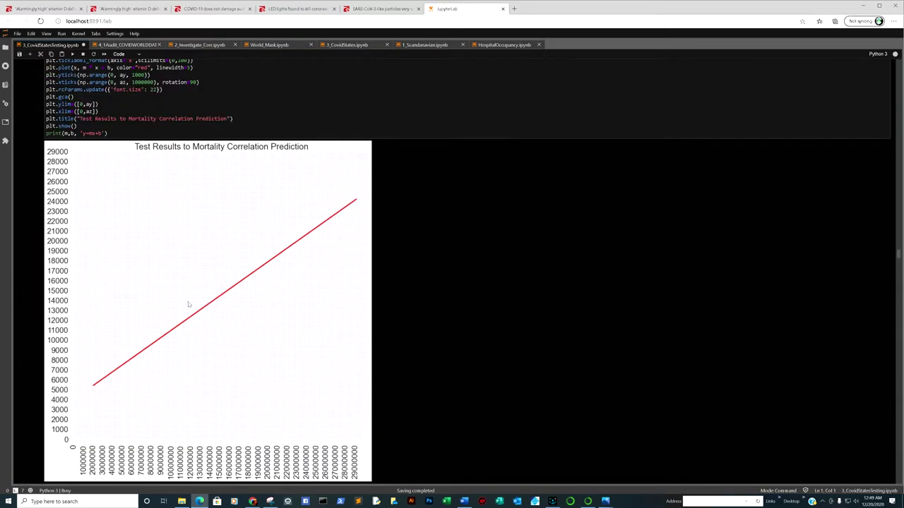
{"action": "scroll", "coordinate": [181, 301], "scroll_direction": "up", "scroll_amount": 5}
{"action": "scroll", "coordinate": [188, 304], "scroll_direction": "up", "scroll_amount": 10}
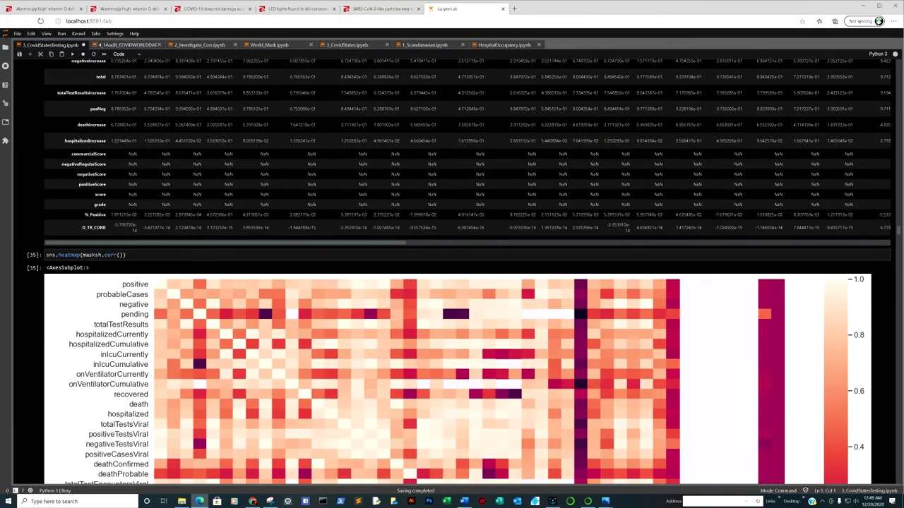
{"action": "scroll", "coordinate": [188, 304], "scroll_direction": "up", "scroll_amount": 5}
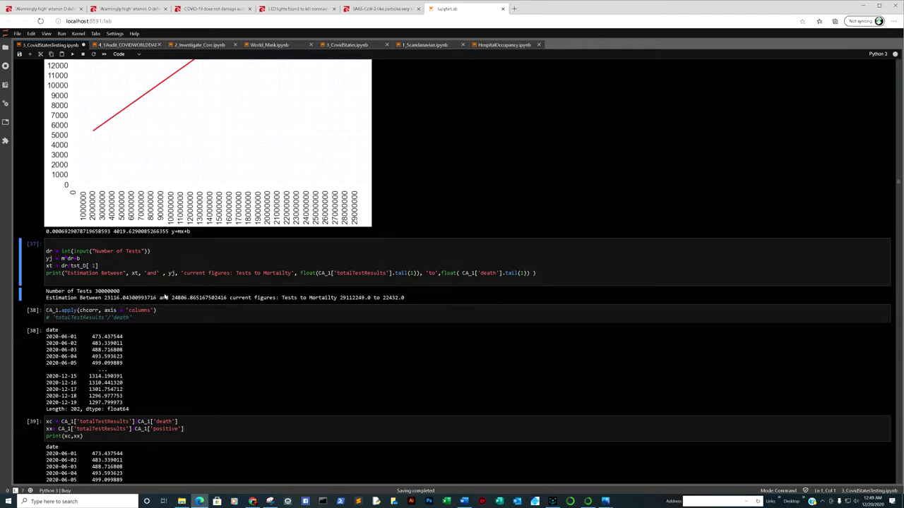
{"action": "scroll", "coordinate": [181, 303], "scroll_direction": "up", "scroll_amount": 5}
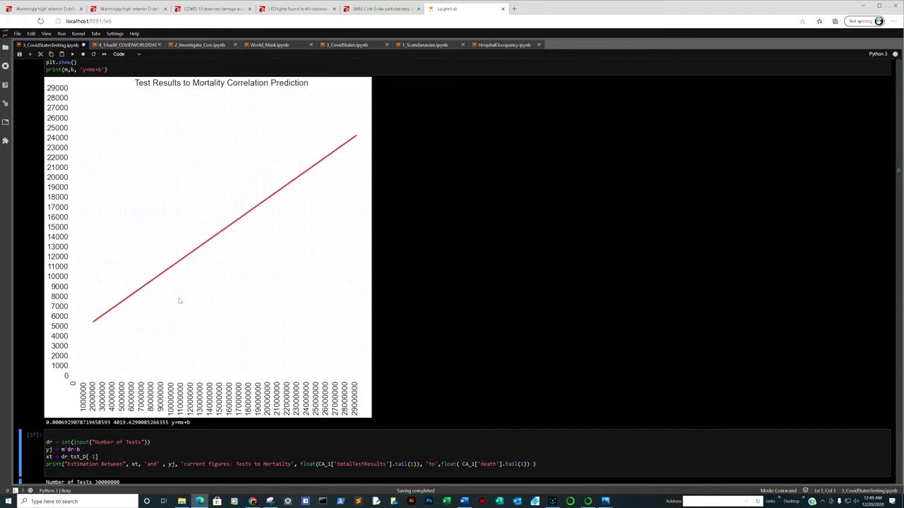
{"action": "left_click", "coordinate": [180, 424]}
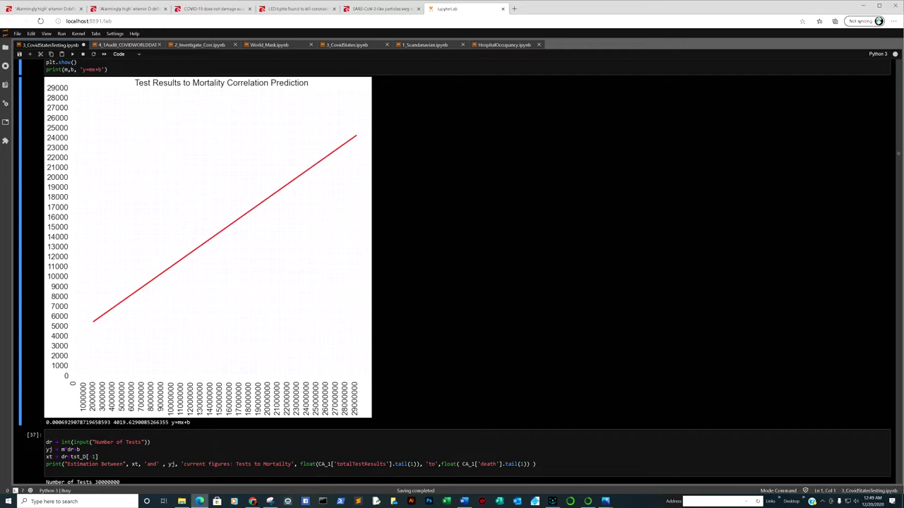
{"action": "scroll", "coordinate": [198, 408], "scroll_direction": "down", "scroll_amount": 20}
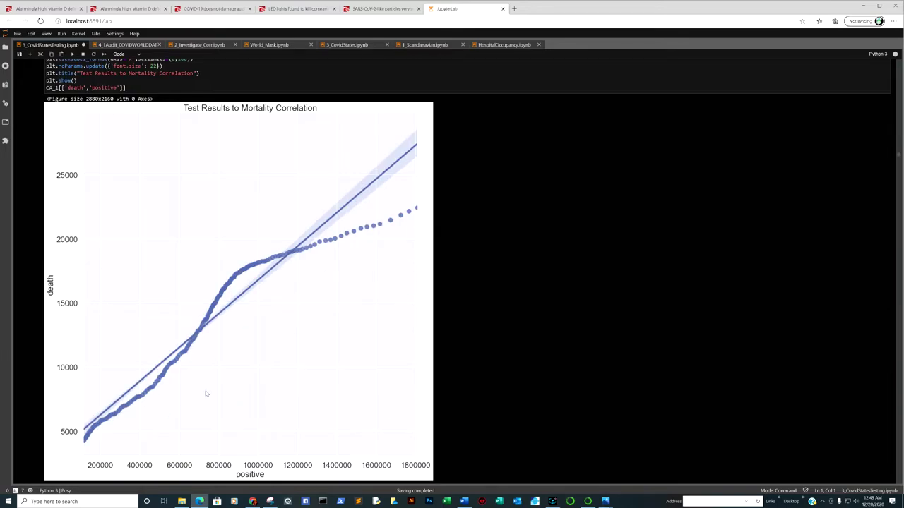
- Scroll past the Mortality Percentage per Positive chart to Alabama's correlation heatmap of per-million and per-1000 increases
{"action": "scroll", "coordinate": [211, 384], "scroll_direction": "down", "scroll_amount": 20}
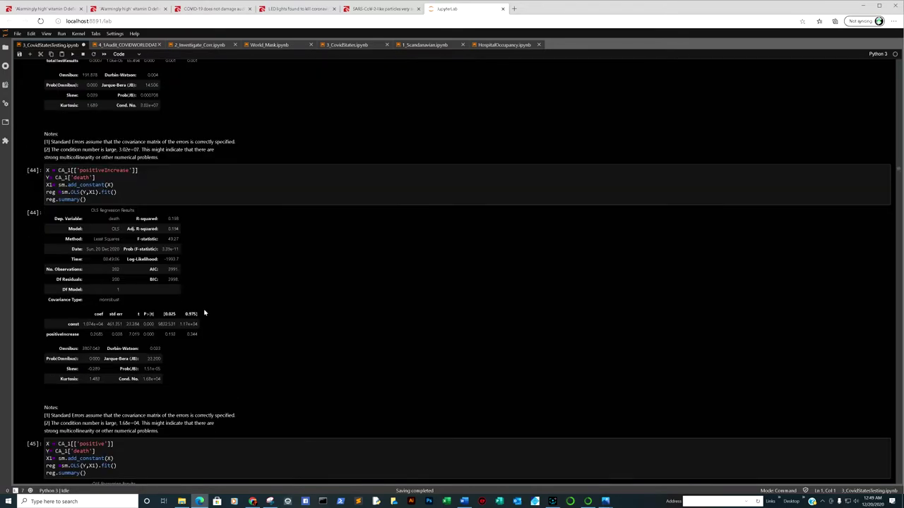
{"action": "scroll", "coordinate": [206, 314], "scroll_direction": "down", "scroll_amount": 20}
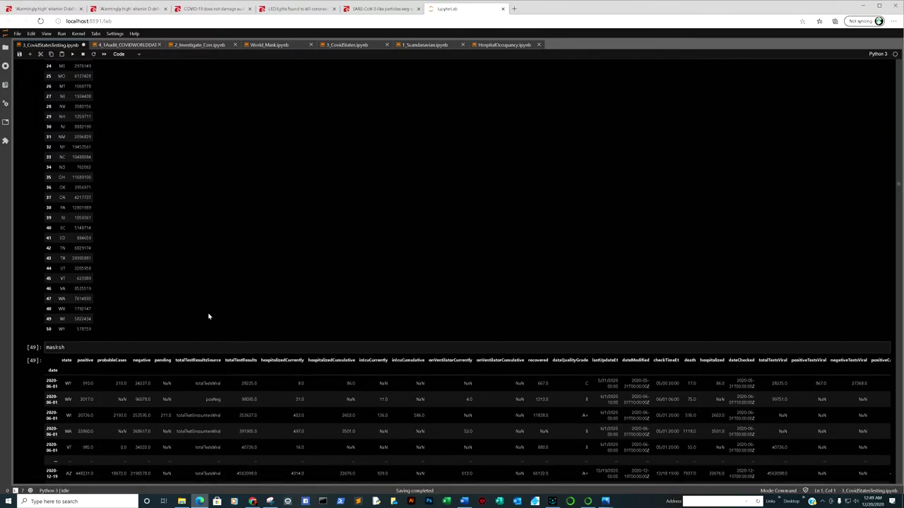
{"action": "scroll", "coordinate": [208, 317], "scroll_direction": "down", "scroll_amount": 20}
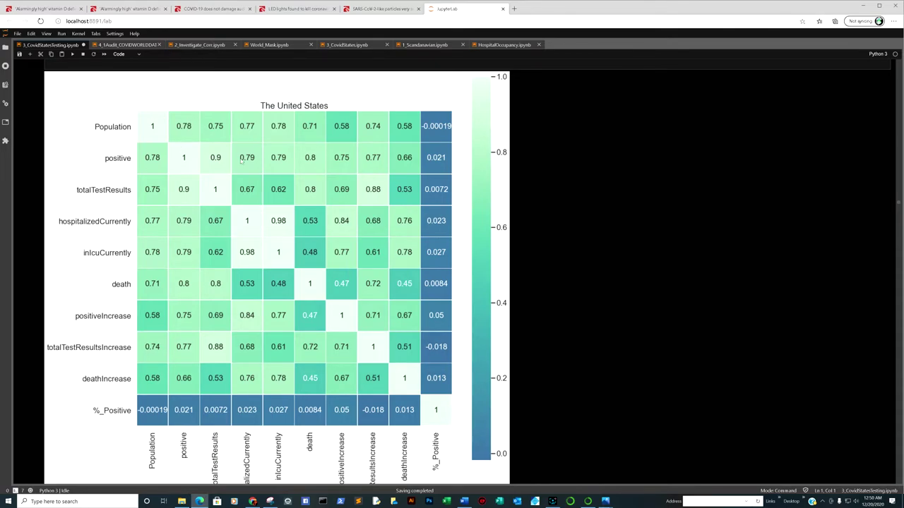
{"action": "scroll", "coordinate": [237, 205], "scroll_direction": "down", "scroll_amount": 20}
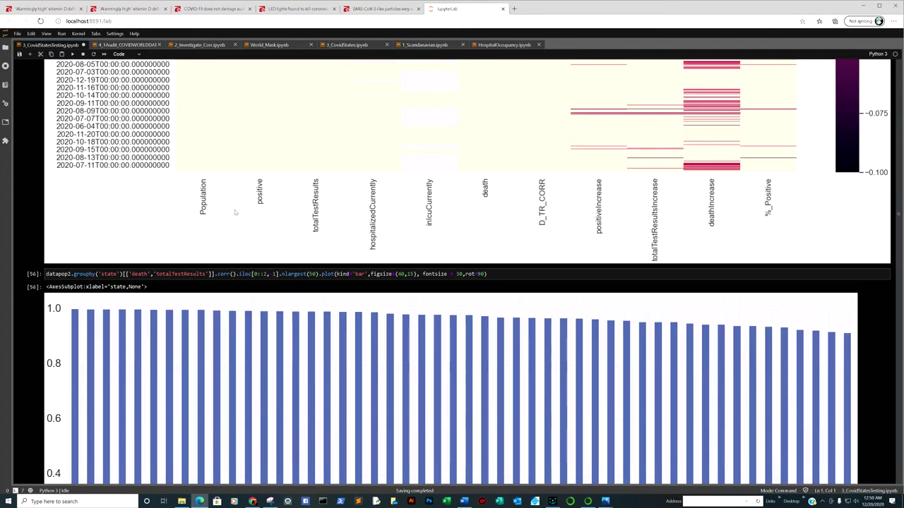
{"action": "scroll", "coordinate": [235, 212], "scroll_direction": "down", "scroll_amount": 5}
{"action": "scroll", "coordinate": [232, 207], "scroll_direction": "up", "scroll_amount": 1}
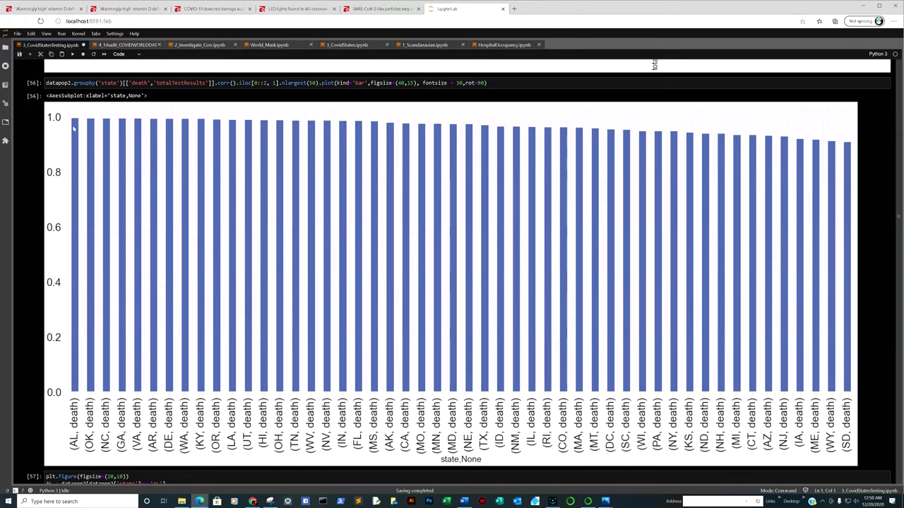
{"action": "scroll", "coordinate": [160, 184], "scroll_direction": "down", "scroll_amount": 6}
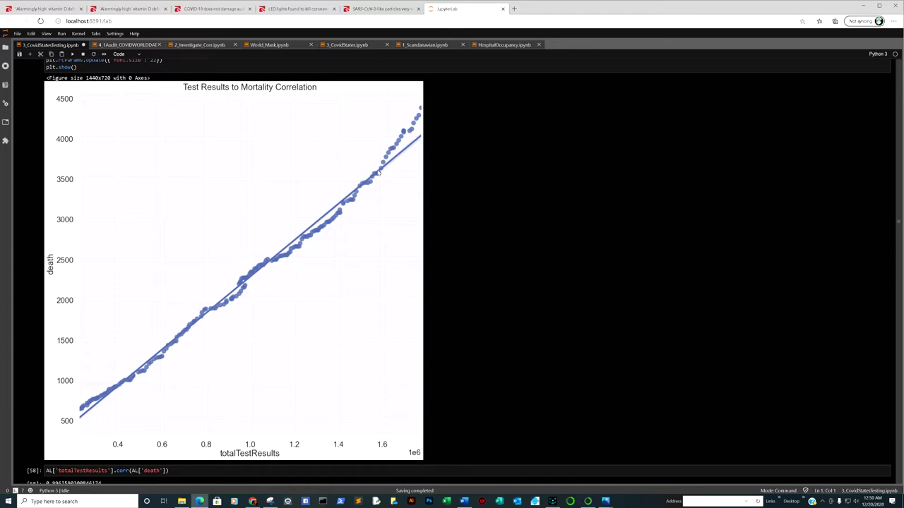
{"action": "scroll", "coordinate": [377, 172], "scroll_direction": "down", "scroll_amount": 8}
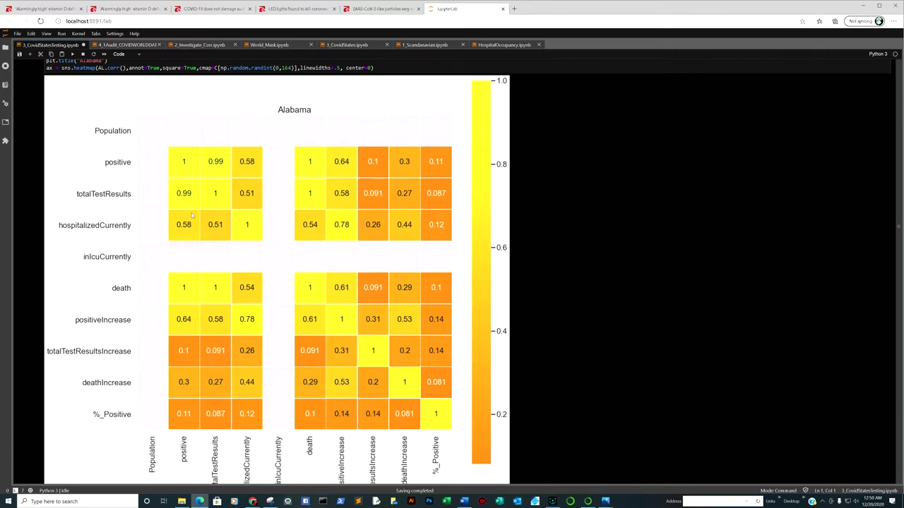
{"action": "scroll", "coordinate": [184, 233], "scroll_direction": "down", "scroll_amount": 2}
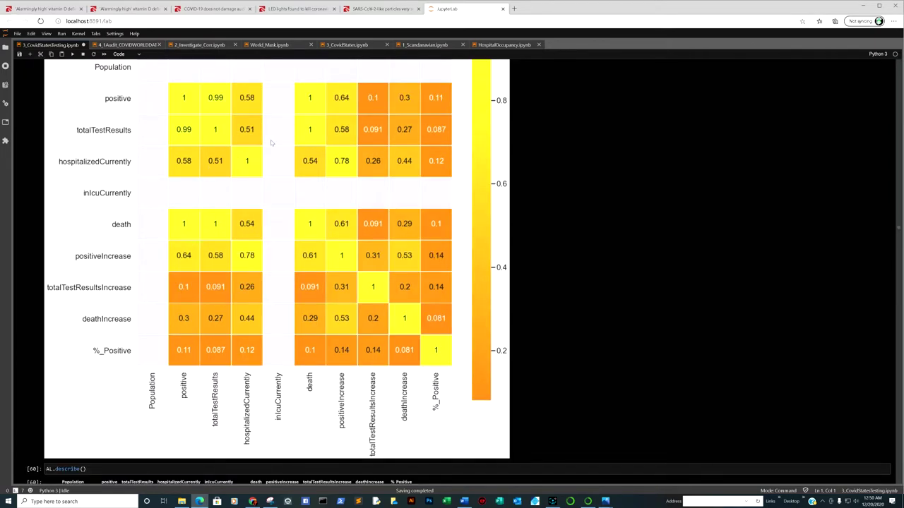
{"action": "scroll", "coordinate": [322, 360], "scroll_direction": "down", "scroll_amount": 15}
{"action": "scroll", "coordinate": [322, 361], "scroll_direction": "down", "scroll_amount": 5}
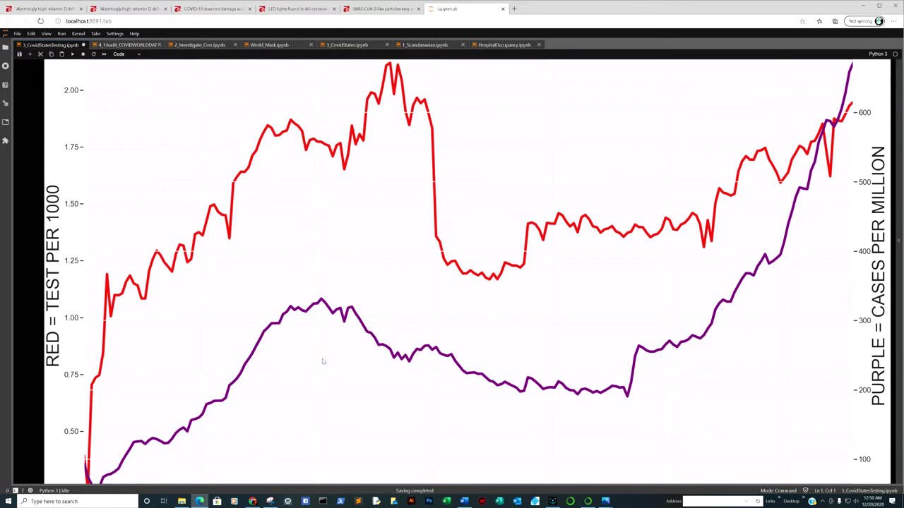
{"action": "scroll", "coordinate": [326, 355], "scroll_direction": "down", "scroll_amount": 20}
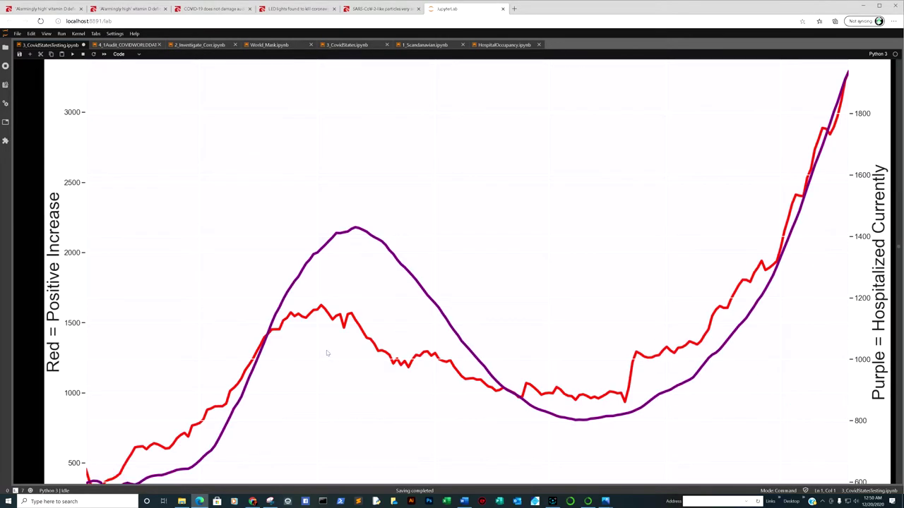
{"action": "scroll", "coordinate": [324, 347], "scroll_direction": "down", "scroll_amount": 20}
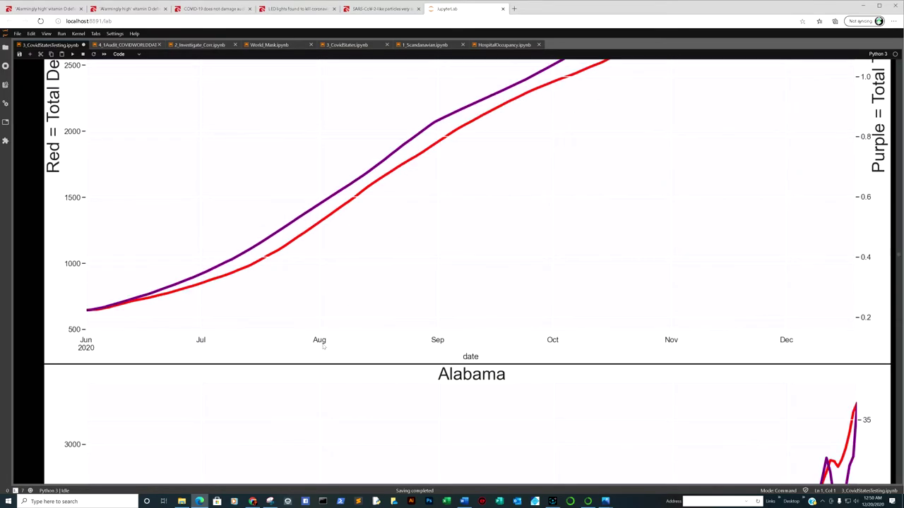
{"action": "scroll", "coordinate": [322, 345], "scroll_direction": "down", "scroll_amount": 7}
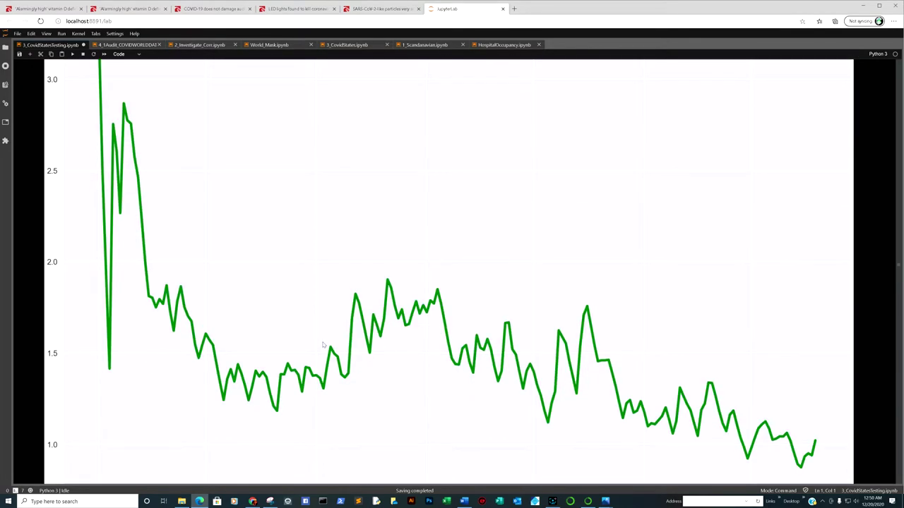
{"action": "scroll", "coordinate": [322, 345], "scroll_direction": "up", "scroll_amount": 3}
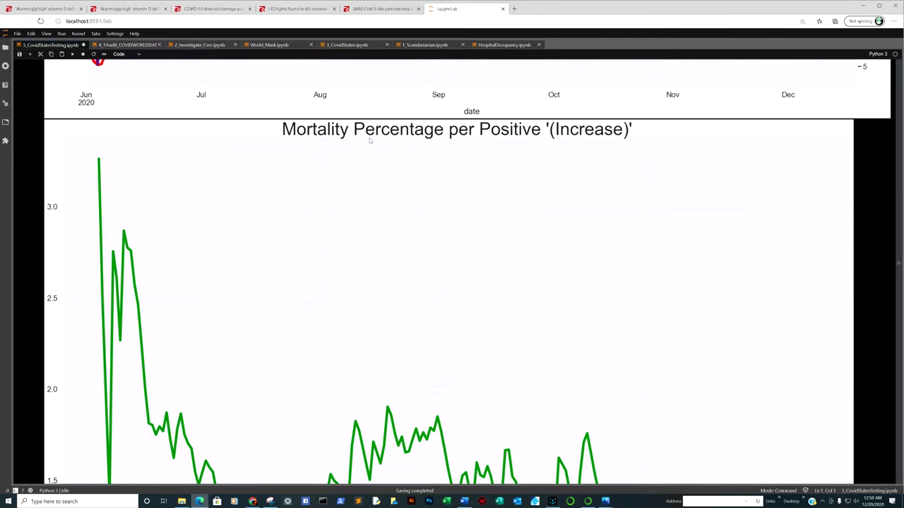
{"action": "scroll", "coordinate": [450, 147], "scroll_direction": "down", "scroll_amount": 5}
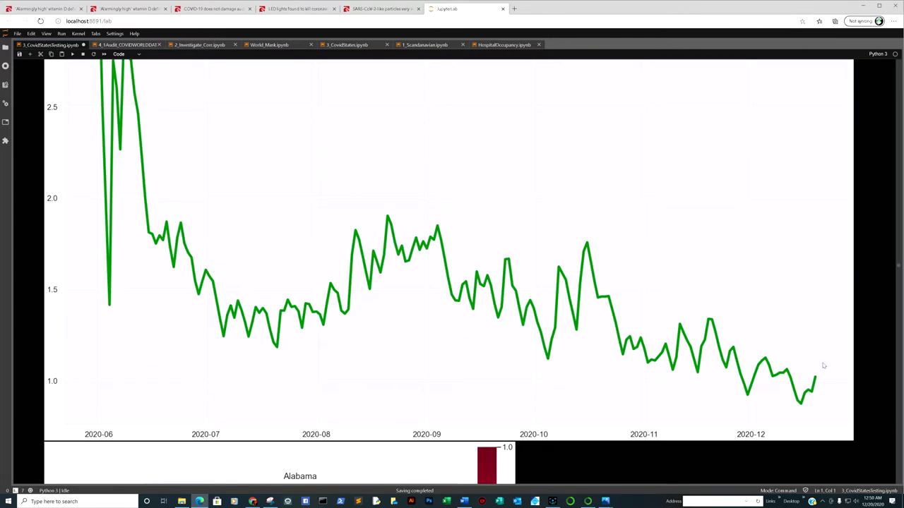
{"action": "scroll", "coordinate": [808, 368], "scroll_direction": "down", "scroll_amount": 8}
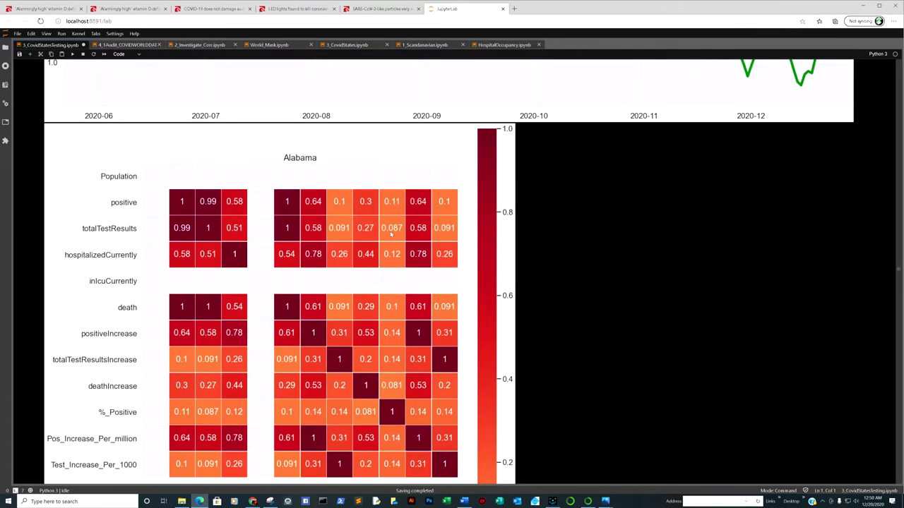
- Scroll through Oklahoma's and North Carolina's line charts and heatmaps to California's tests-versus-cases chart
{"action": "scroll", "coordinate": [324, 204], "scroll_direction": "down", "scroll_amount": 20}
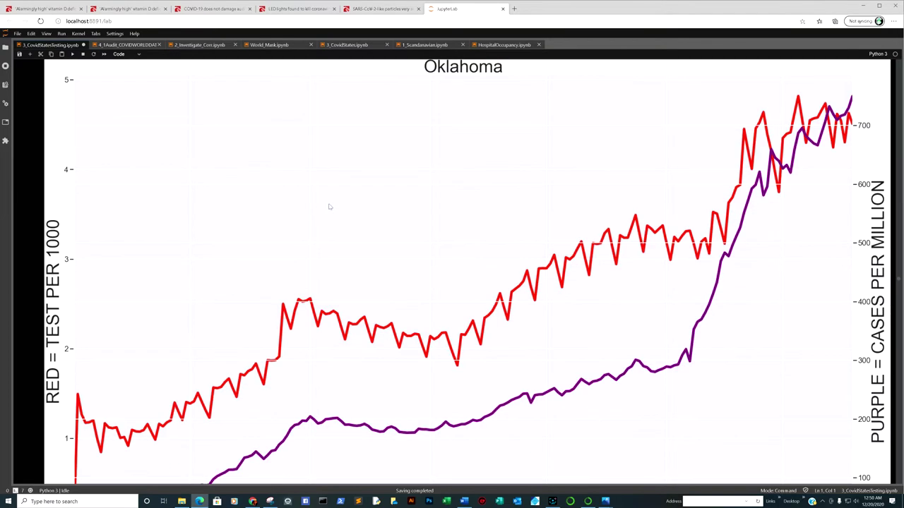
{"action": "scroll", "coordinate": [329, 206], "scroll_direction": "down", "scroll_amount": 20}
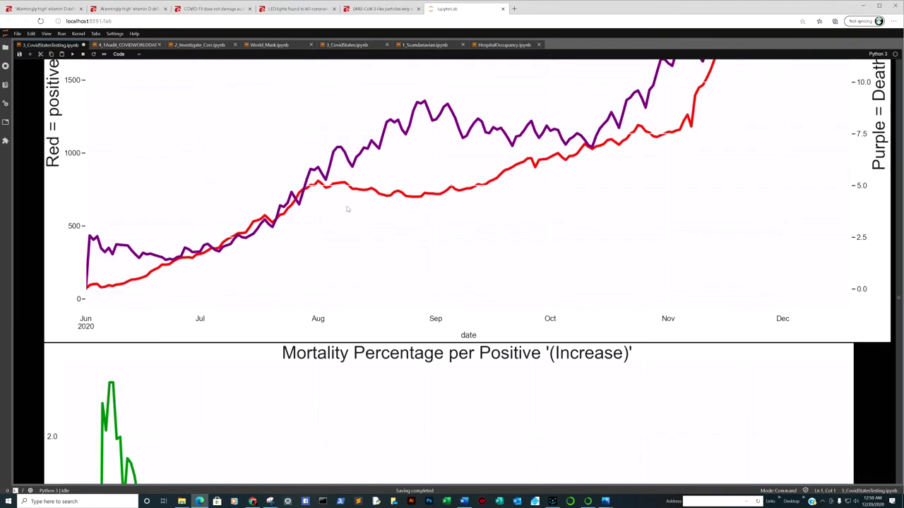
{"action": "scroll", "coordinate": [347, 209], "scroll_direction": "down", "scroll_amount": 6}
{"action": "scroll", "coordinate": [591, 271], "scroll_direction": "down", "scroll_amount": 3}
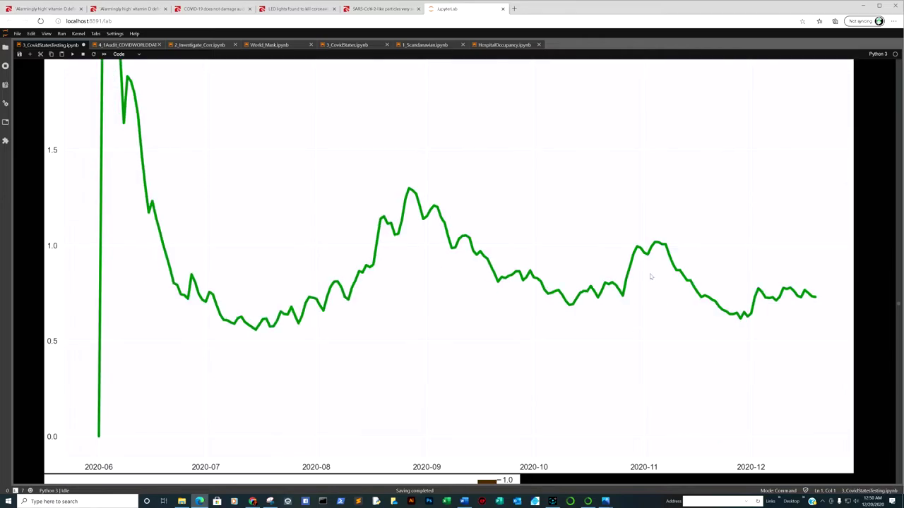
{"action": "scroll", "coordinate": [770, 312], "scroll_direction": "down", "scroll_amount": 6}
{"action": "scroll", "coordinate": [769, 313], "scroll_direction": "down", "scroll_amount": 20}
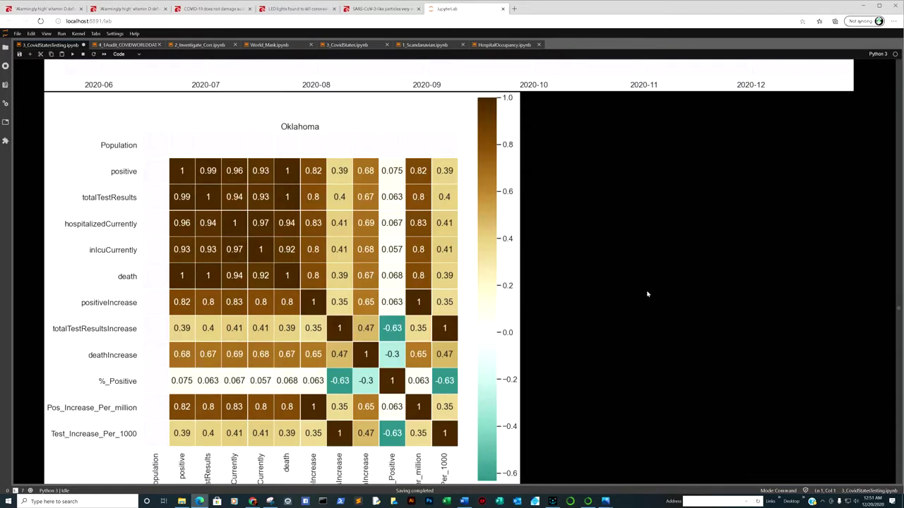
{"action": "scroll", "coordinate": [397, 223], "scroll_direction": "down", "scroll_amount": 20}
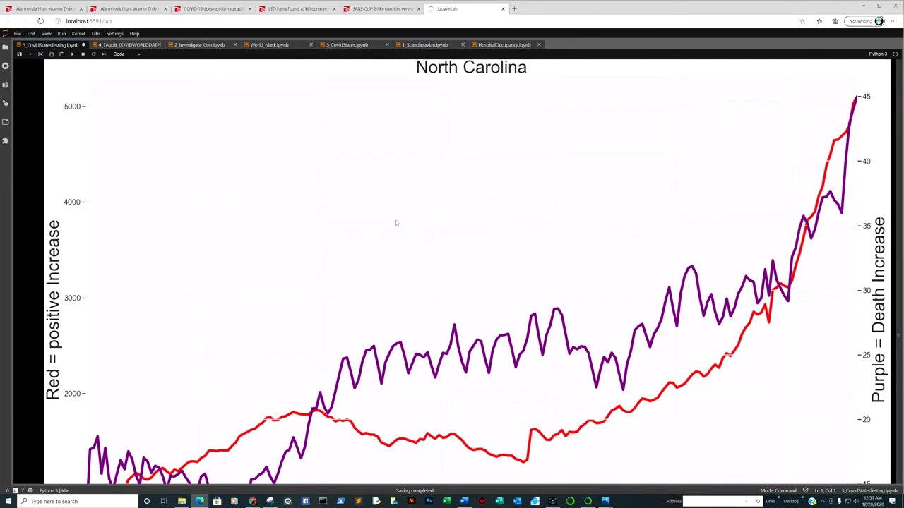
{"action": "scroll", "coordinate": [396, 223], "scroll_direction": "down", "scroll_amount": 20}
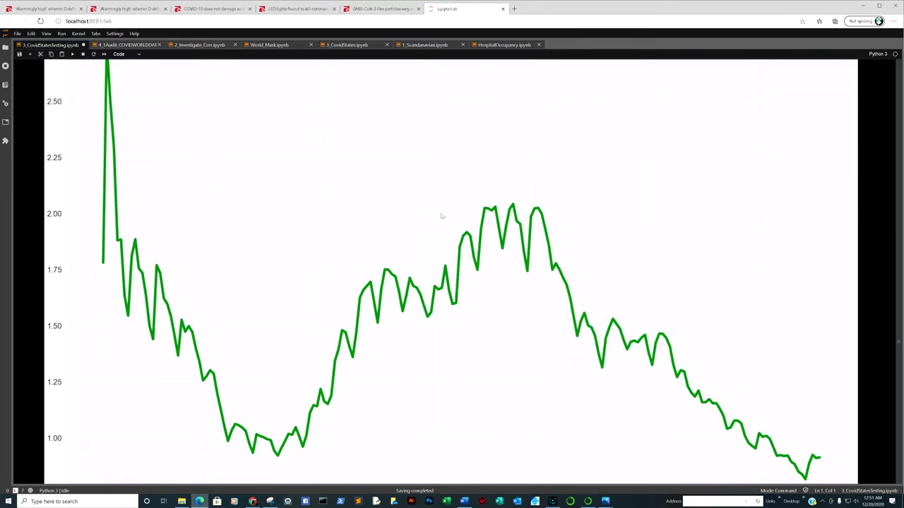
{"action": "scroll", "coordinate": [478, 221], "scroll_direction": "down", "scroll_amount": 3}
{"action": "scroll", "coordinate": [523, 251], "scroll_direction": "up", "scroll_amount": 7}
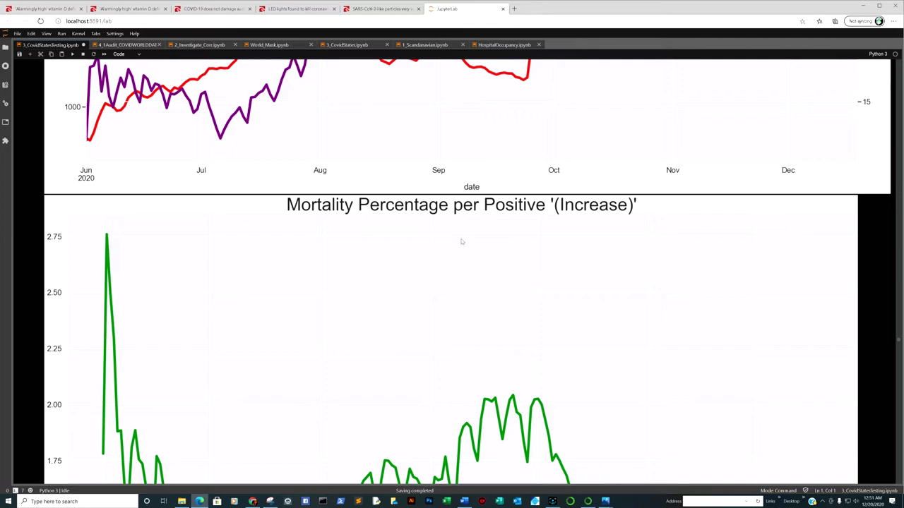
{"action": "scroll", "coordinate": [451, 238], "scroll_direction": "down", "scroll_amount": 10}
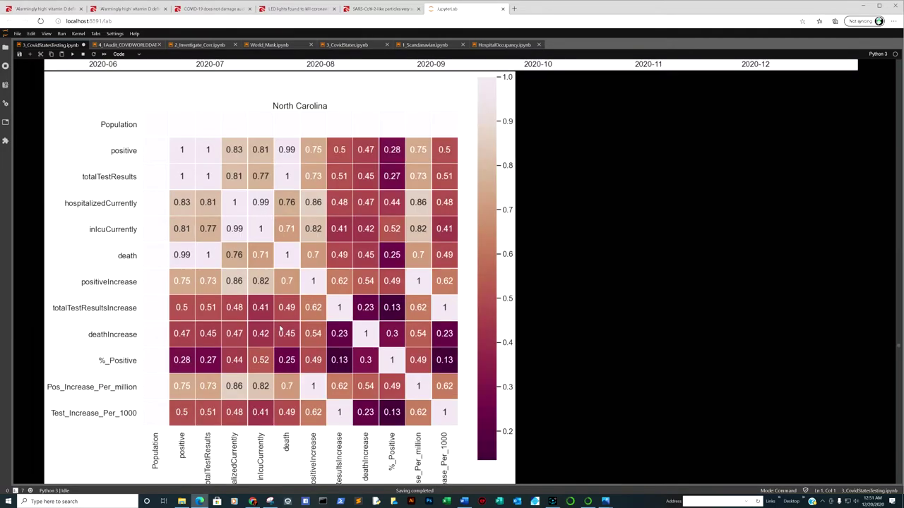
{"action": "scroll", "coordinate": [311, 318], "scroll_direction": "down", "scroll_amount": 20}
{"action": "scroll", "coordinate": [311, 318], "scroll_direction": "up", "scroll_amount": 2}
{"action": "scroll", "coordinate": [311, 318], "scroll_direction": "down", "scroll_amount": 10}
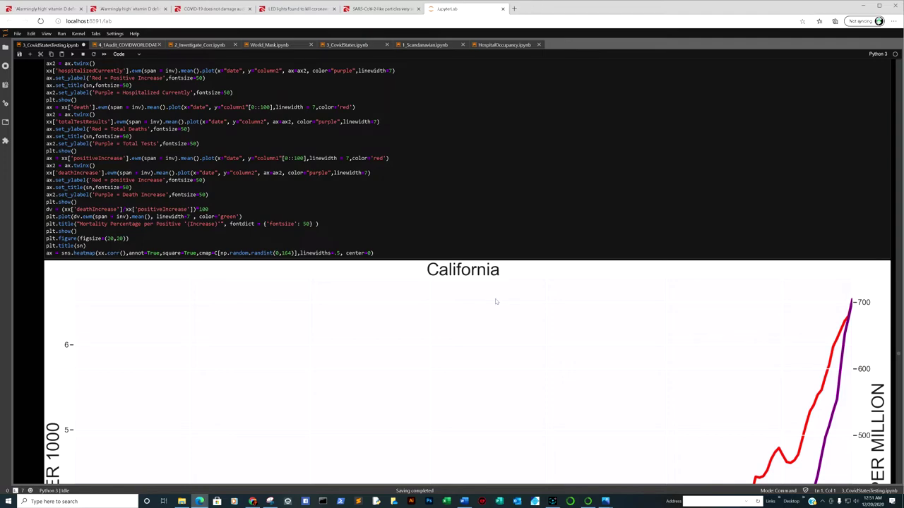
- Review California's line, mortality and heatmap outputs, continuing to New York's tests-per-1000 versus cases-per-million chart
{"action": "scroll", "coordinate": [496, 301], "scroll_direction": "down", "scroll_amount": 15}
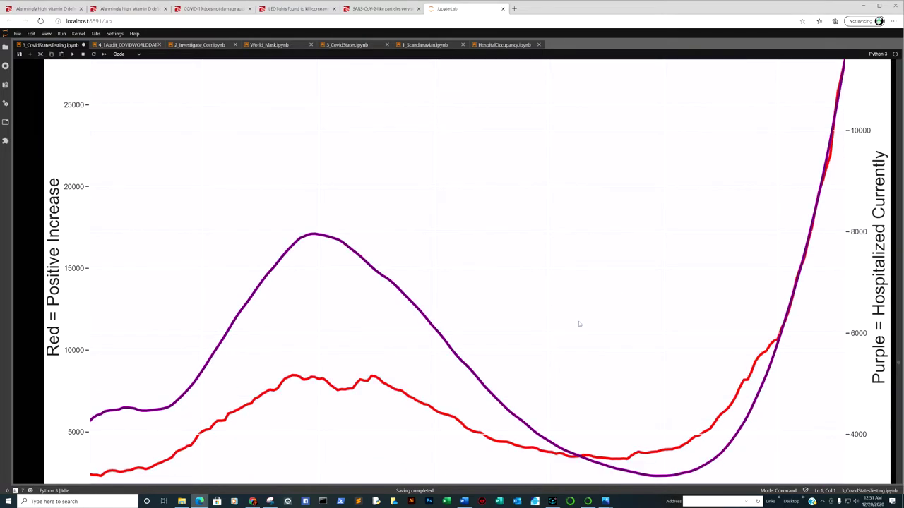
{"action": "scroll", "coordinate": [580, 324], "scroll_direction": "up", "scroll_amount": 10}
{"action": "scroll", "coordinate": [586, 322], "scroll_direction": "down", "scroll_amount": 3}
{"action": "scroll", "coordinate": [602, 316], "scroll_direction": "down", "scroll_amount": 3}
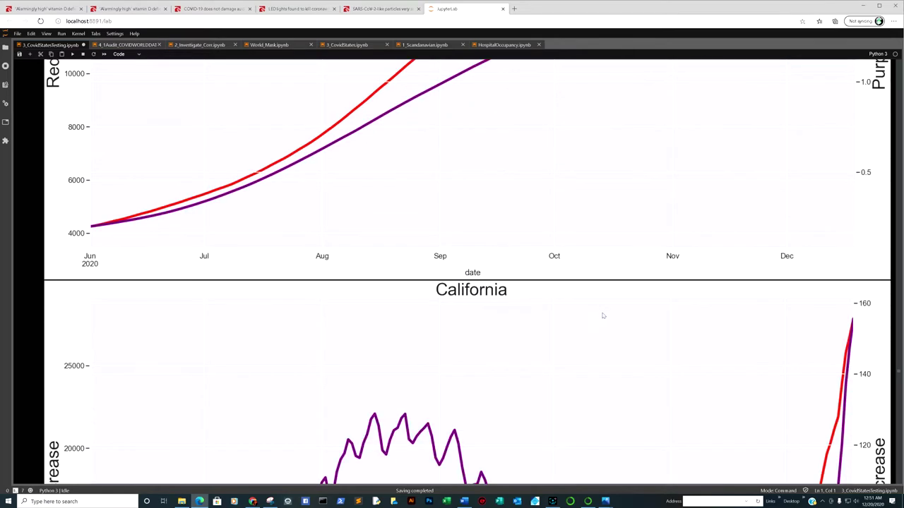
{"action": "scroll", "coordinate": [603, 315], "scroll_direction": "down", "scroll_amount": 5}
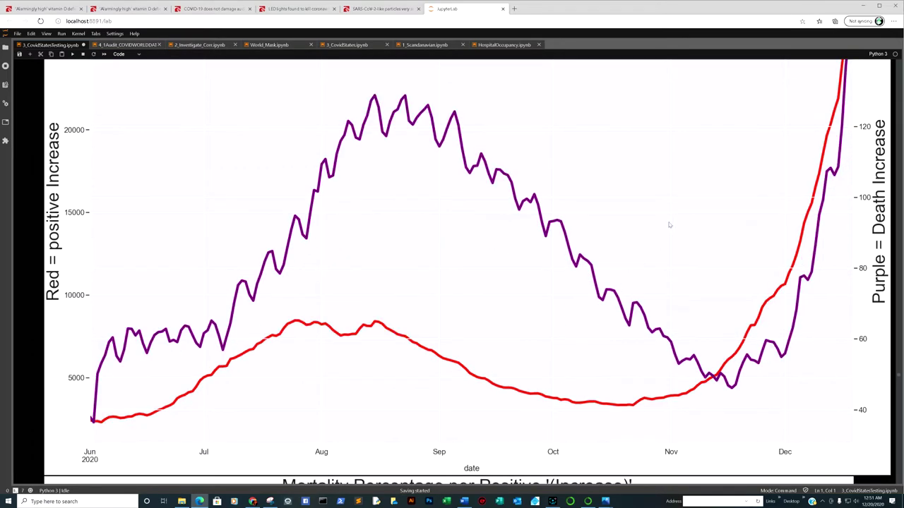
{"action": "scroll", "coordinate": [671, 221], "scroll_direction": "up", "scroll_amount": 4}
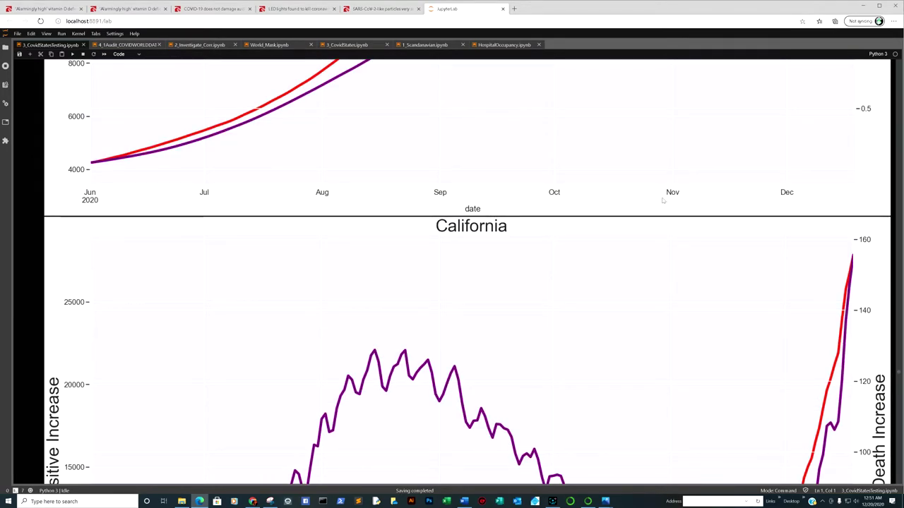
{"action": "scroll", "coordinate": [662, 200], "scroll_direction": "down", "scroll_amount": 6}
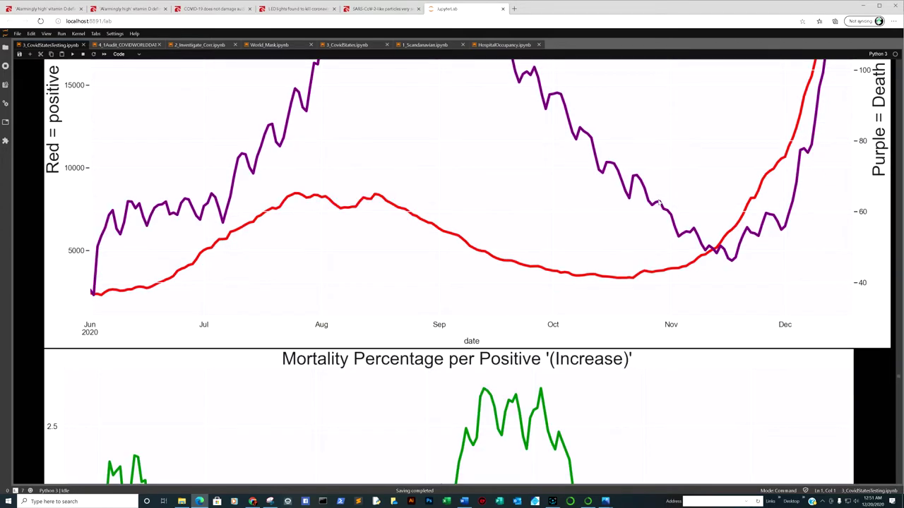
{"action": "scroll", "coordinate": [658, 204], "scroll_direction": "down", "scroll_amount": 5}
{"action": "scroll", "coordinate": [515, 143], "scroll_direction": "up", "scroll_amount": 1}
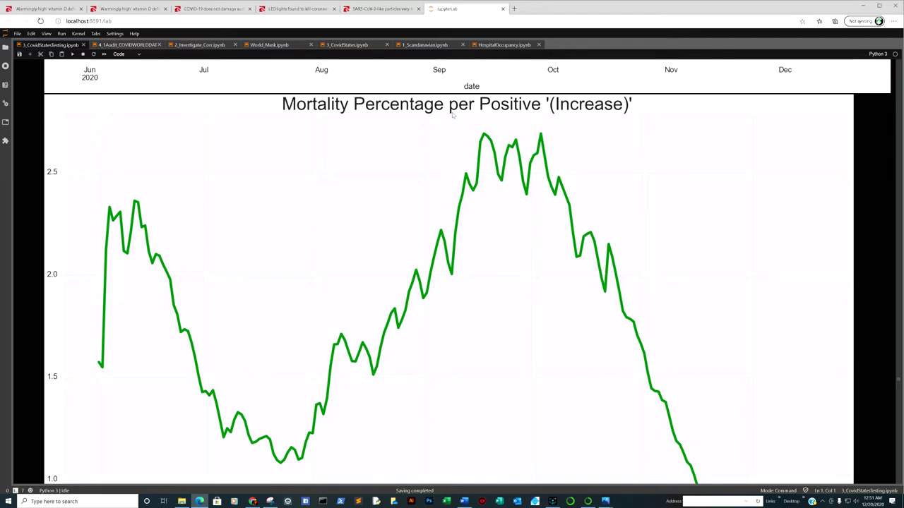
{"action": "scroll", "coordinate": [478, 113], "scroll_direction": "down", "scroll_amount": 6}
{"action": "scroll", "coordinate": [706, 296], "scroll_direction": "up", "scroll_amount": 6}
{"action": "scroll", "coordinate": [462, 159], "scroll_direction": "up", "scroll_amount": 5}
{"action": "scroll", "coordinate": [458, 165], "scroll_direction": "down", "scroll_amount": 9}
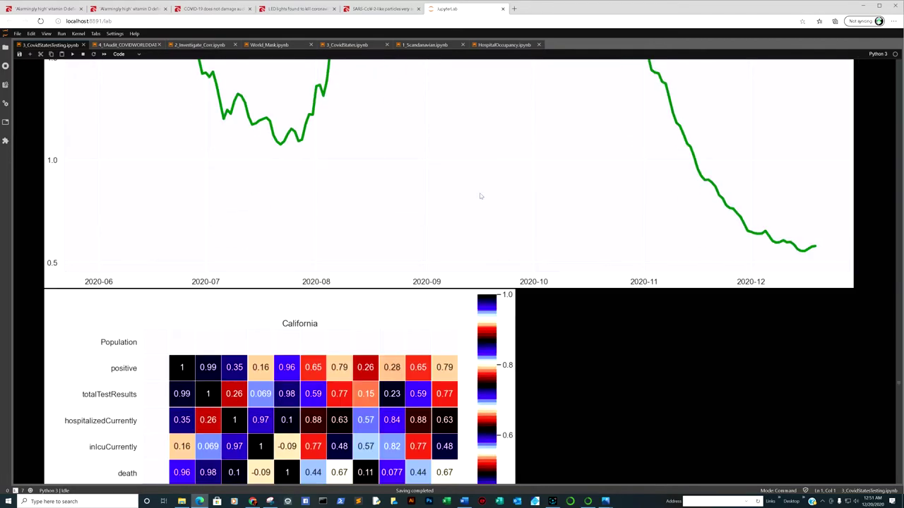
{"action": "scroll", "coordinate": [774, 248], "scroll_direction": "up", "scroll_amount": 1}
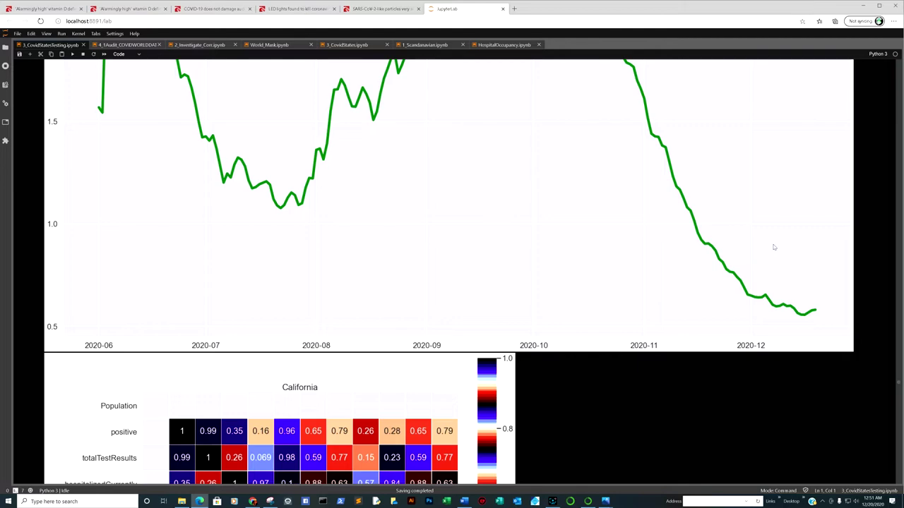
{"action": "scroll", "coordinate": [774, 247], "scroll_direction": "down", "scroll_amount": 4}
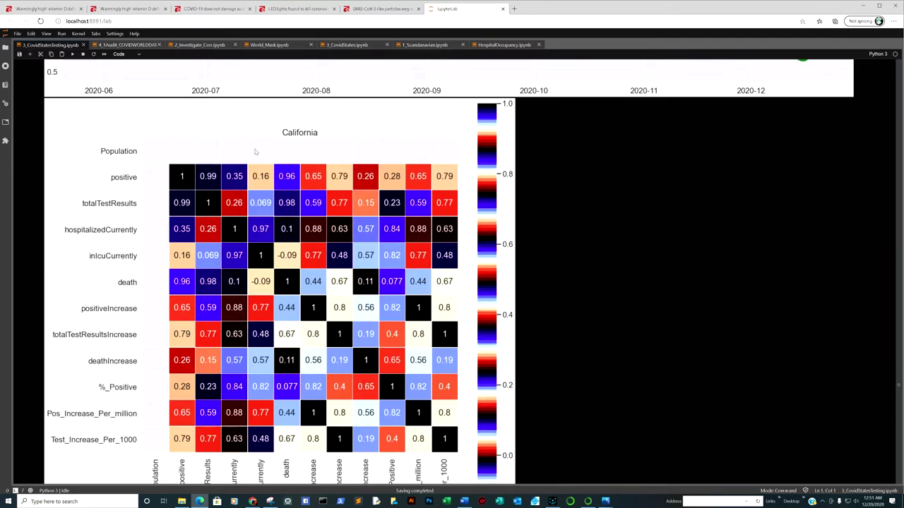
{"action": "scroll", "coordinate": [256, 152], "scroll_direction": "down", "scroll_amount": 15}
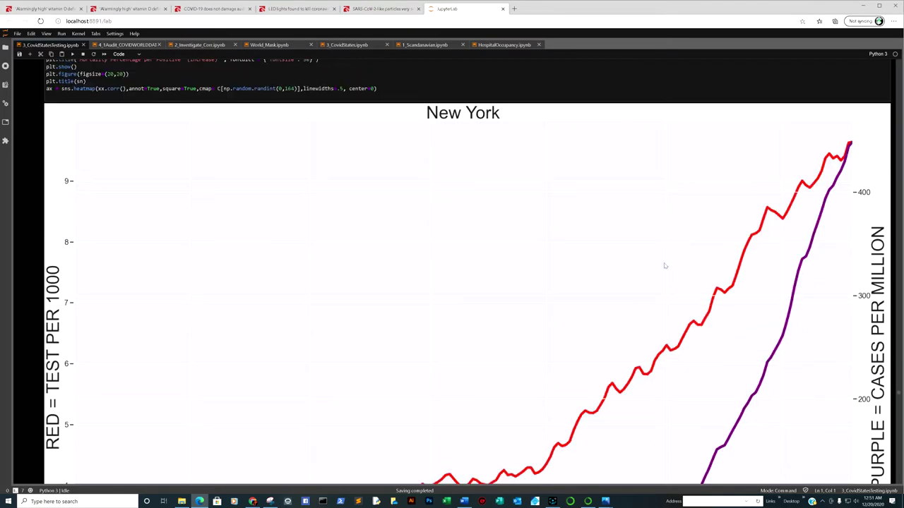
- Scroll past New York's charts and correlation heatmap to Florida's code cell [67]
{"action": "scroll", "coordinate": [664, 266], "scroll_direction": "down", "scroll_amount": 20}
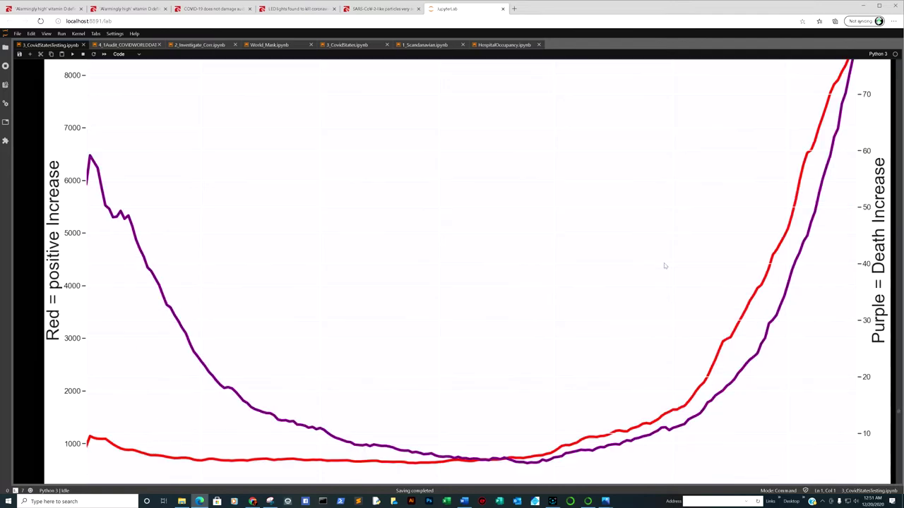
{"action": "scroll", "coordinate": [664, 266], "scroll_direction": "down", "scroll_amount": 8}
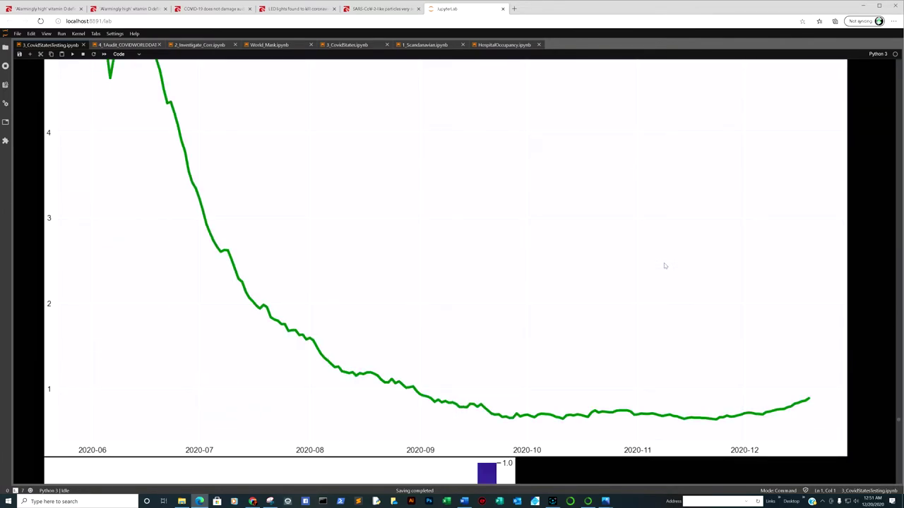
{"action": "scroll", "coordinate": [621, 258], "scroll_direction": "up", "scroll_amount": 3}
{"action": "scroll", "coordinate": [400, 310], "scroll_direction": "down", "scroll_amount": 3}
{"action": "scroll", "coordinate": [663, 286], "scroll_direction": "down", "scroll_amount": 4}
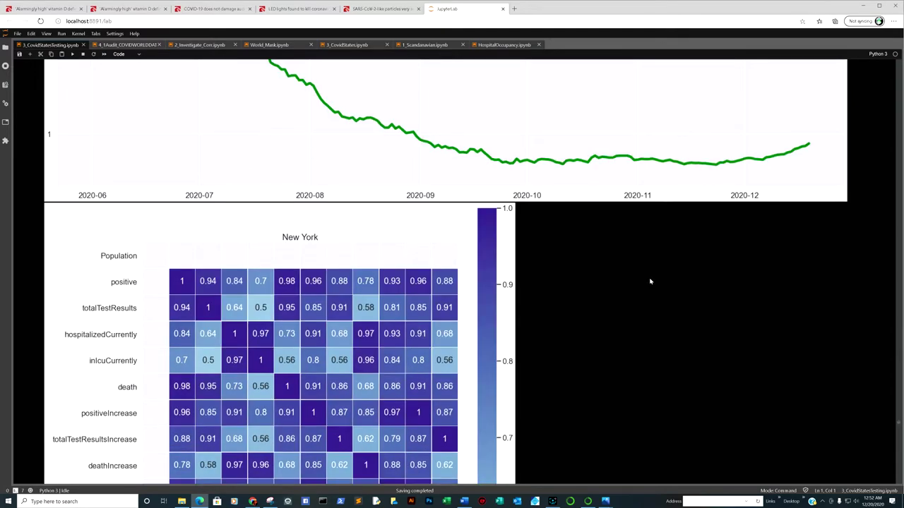
{"action": "scroll", "coordinate": [649, 281], "scroll_direction": "down", "scroll_amount": 2}
{"action": "scroll", "coordinate": [565, 264], "scroll_direction": "down", "scroll_amount": 7}
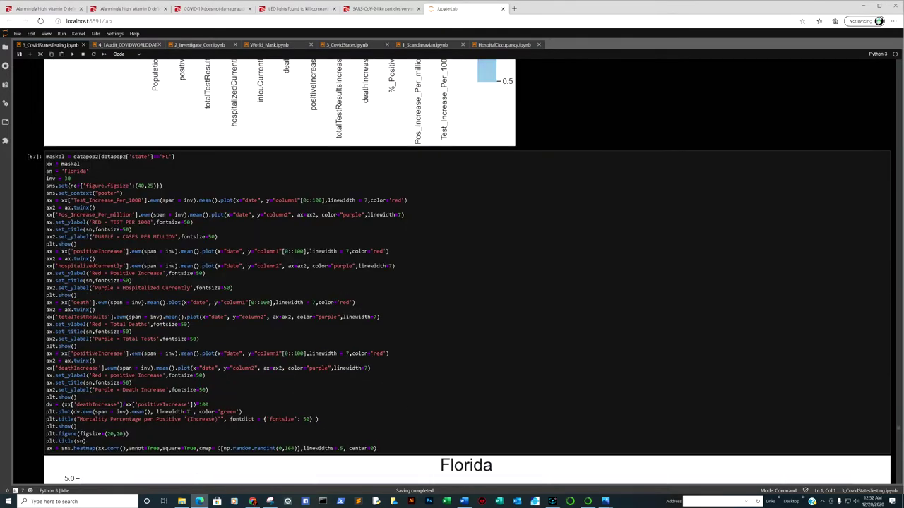
{"action": "scroll", "coordinate": [567, 274], "scroll_direction": "down", "scroll_amount": 12}
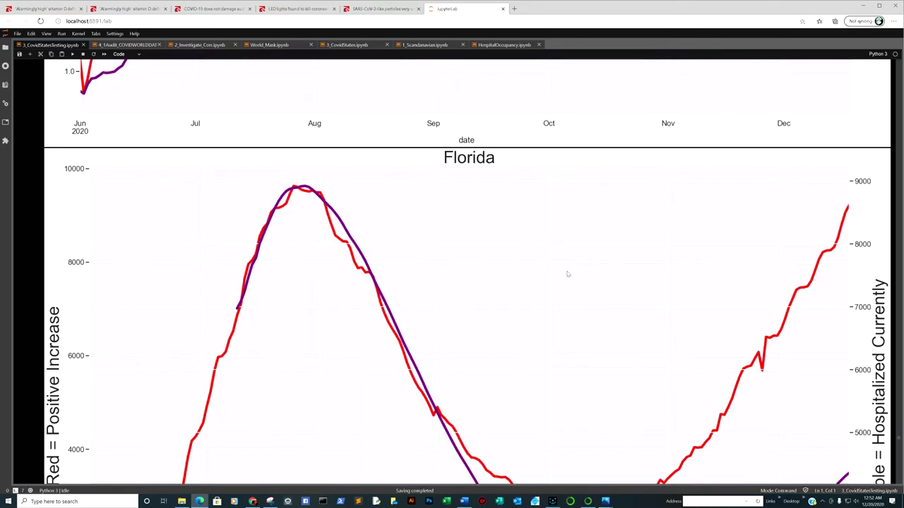
{"action": "scroll", "coordinate": [568, 274], "scroll_direction": "down", "scroll_amount": 20}
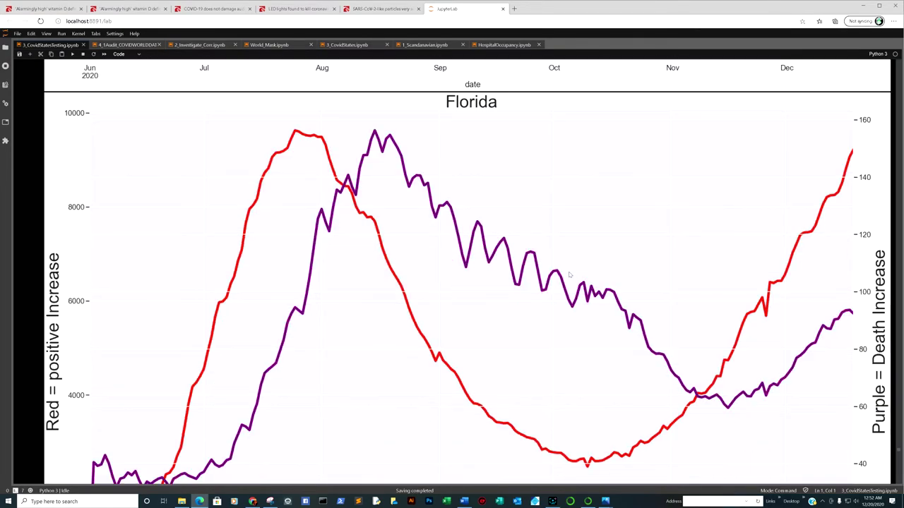
{"action": "scroll", "coordinate": [569, 274], "scroll_direction": "down", "scroll_amount": 10}
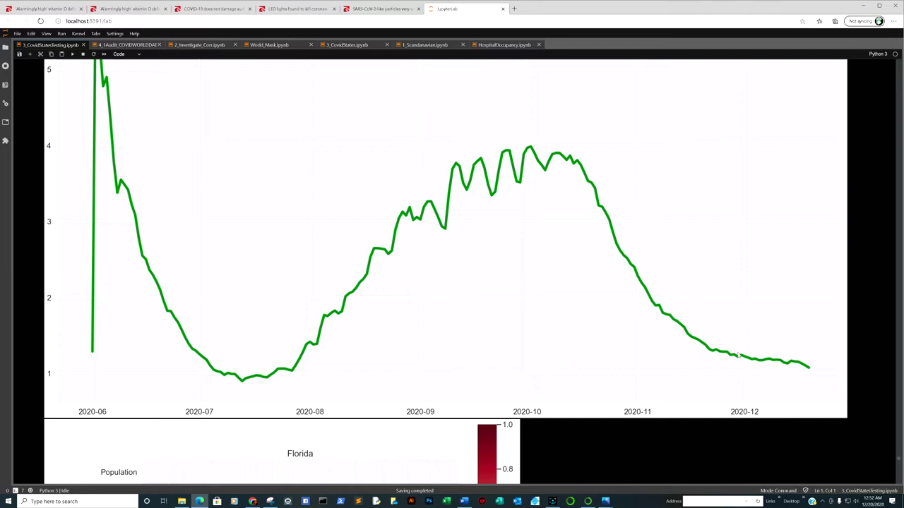
{"action": "scroll", "coordinate": [737, 357], "scroll_direction": "up", "scroll_amount": 20}
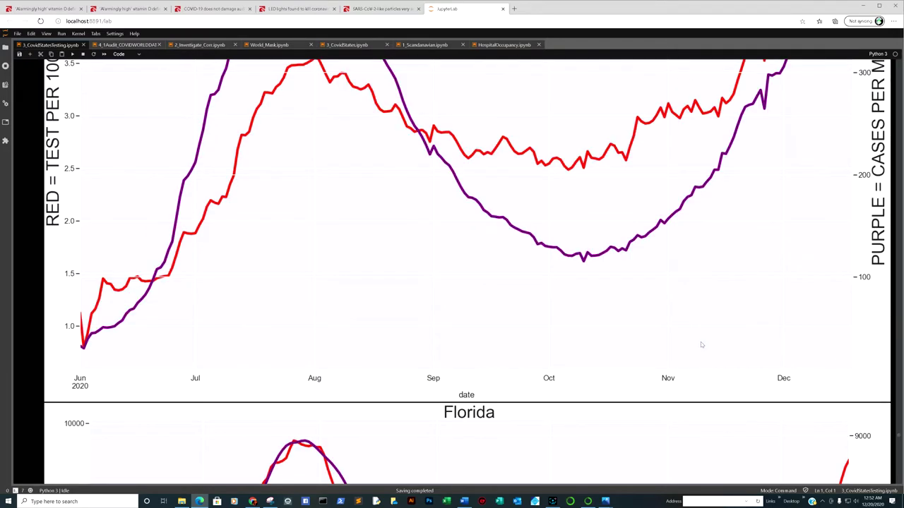
{"action": "scroll", "coordinate": [700, 342], "scroll_direction": "up", "scroll_amount": 20}
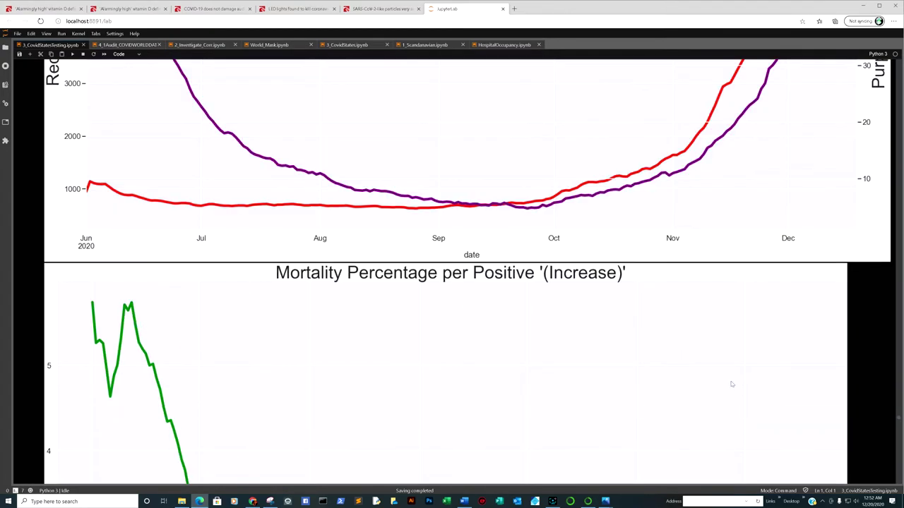
{"action": "scroll", "coordinate": [730, 384], "scroll_direction": "up", "scroll_amount": 20}
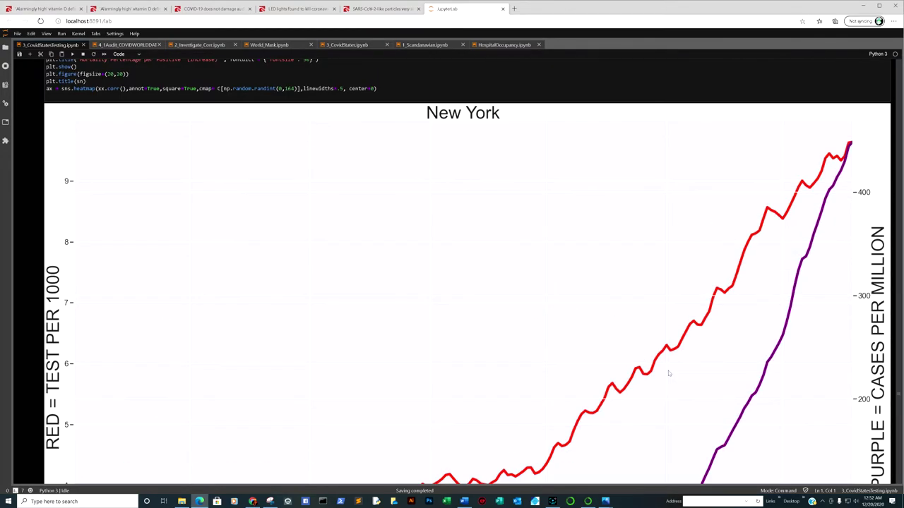
{"action": "scroll", "coordinate": [669, 373], "scroll_direction": "up", "scroll_amount": 15}
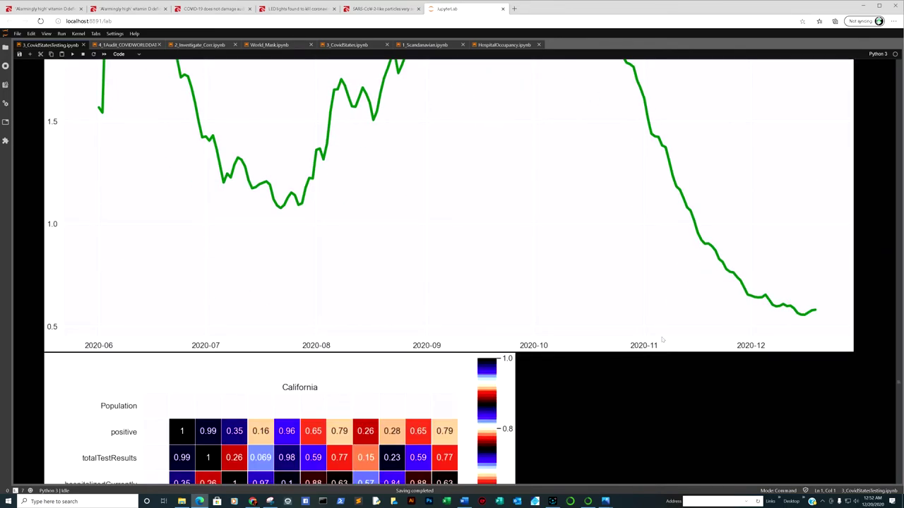
{"action": "scroll", "coordinate": [420, 218], "scroll_direction": "down", "scroll_amount": 15}
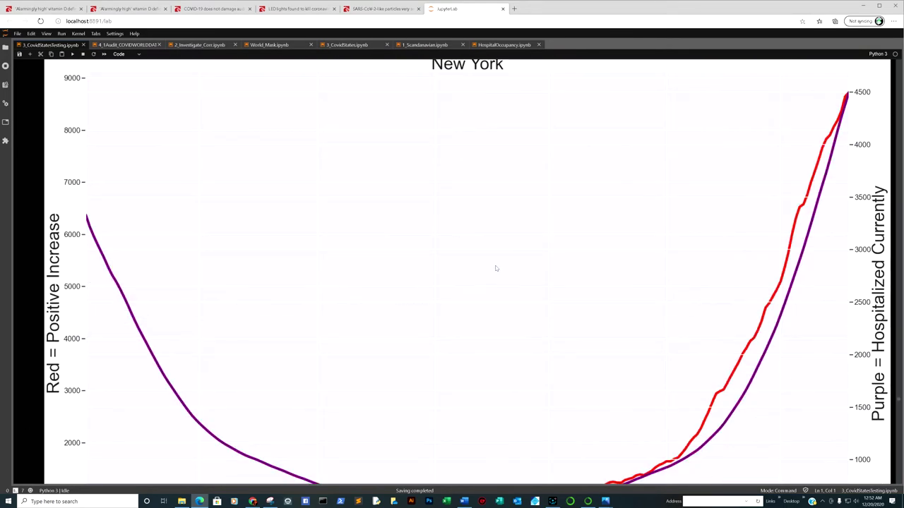
{"action": "scroll", "coordinate": [496, 268], "scroll_direction": "down", "scroll_amount": 15}
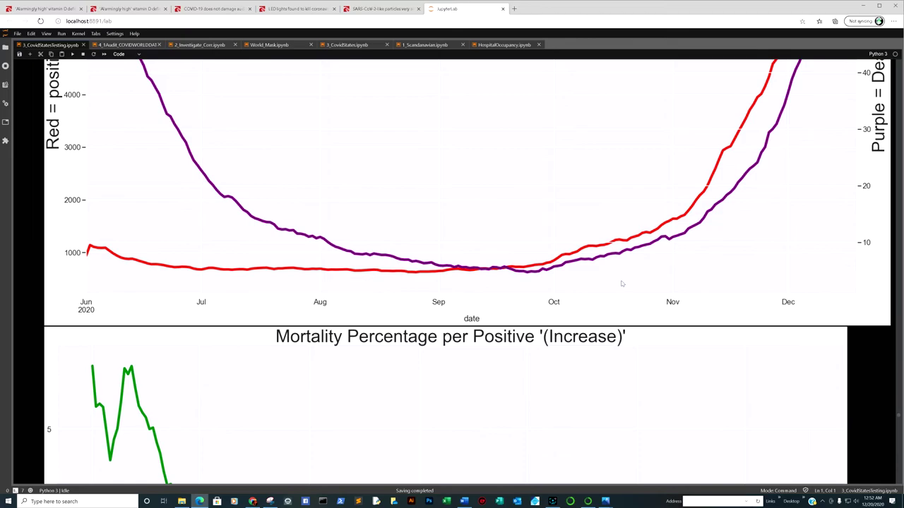
{"action": "scroll", "coordinate": [622, 283], "scroll_direction": "down", "scroll_amount": 5}
{"action": "scroll", "coordinate": [561, 288], "scroll_direction": "down", "scroll_amount": 10}
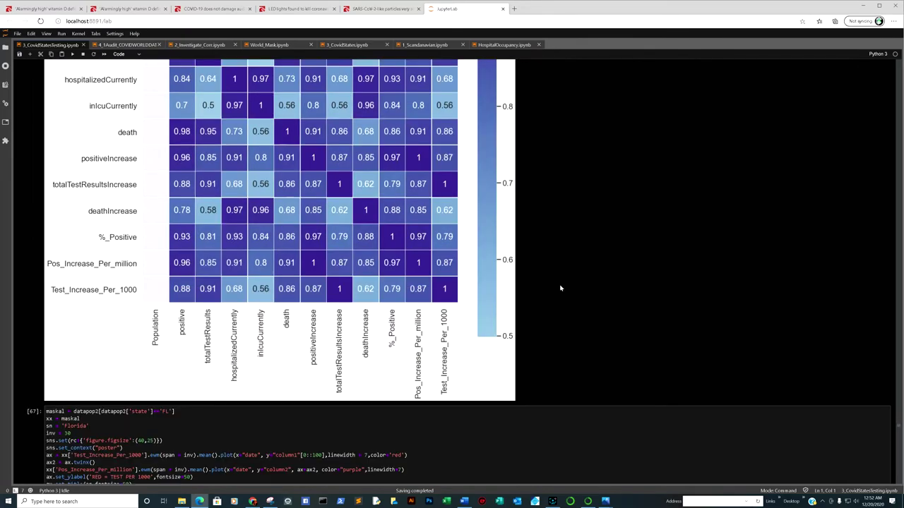
{"action": "scroll", "coordinate": [561, 288], "scroll_direction": "down", "scroll_amount": 20}
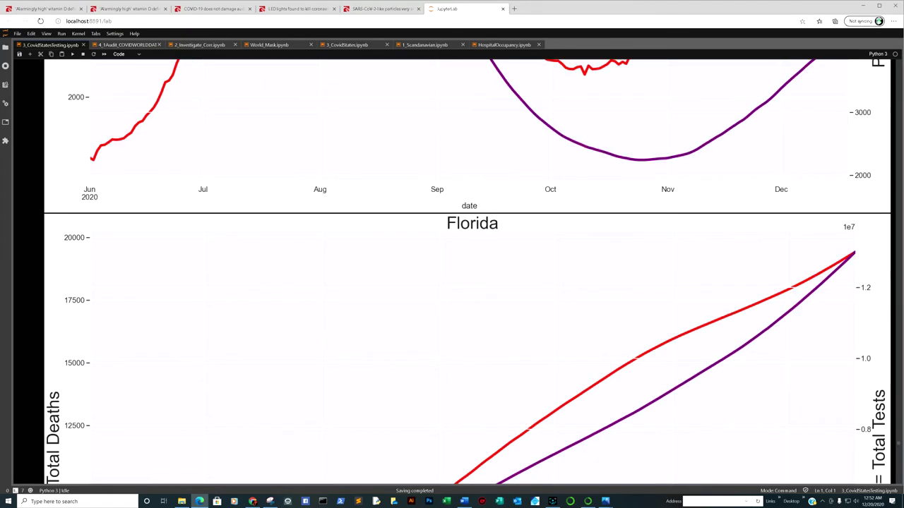
{"action": "scroll", "coordinate": [551, 289], "scroll_direction": "down", "scroll_amount": 15}
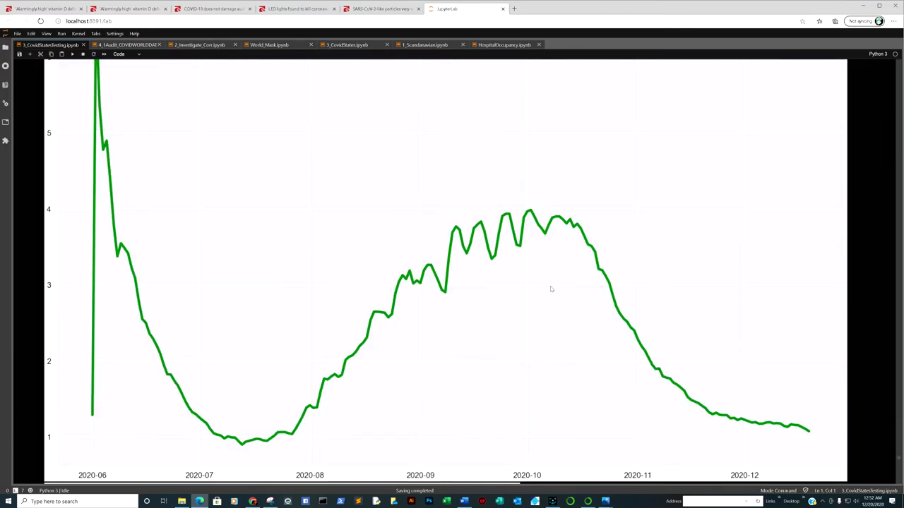
{"action": "scroll", "coordinate": [552, 289], "scroll_direction": "down", "scroll_amount": 3}
{"action": "scroll", "coordinate": [666, 297], "scroll_direction": "down", "scroll_amount": 20}
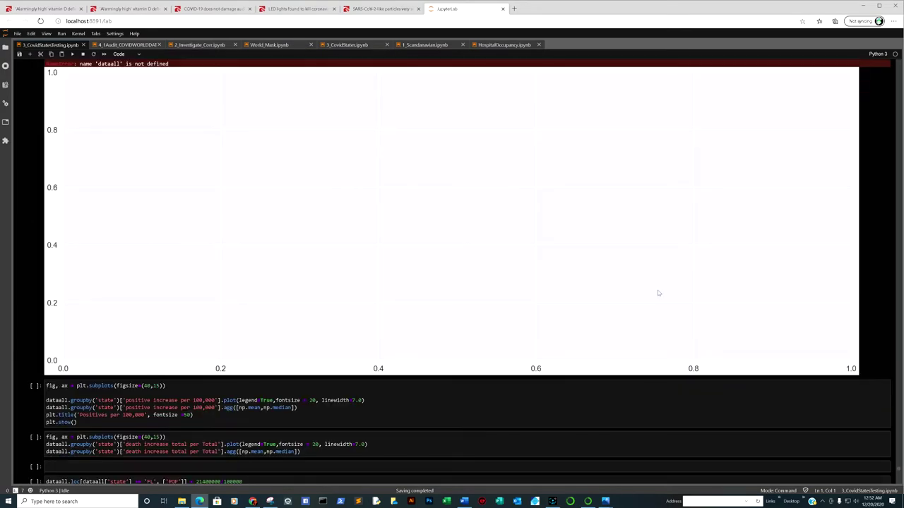
{"action": "scroll", "coordinate": [467, 268], "scroll_direction": "down", "scroll_amount": 1}
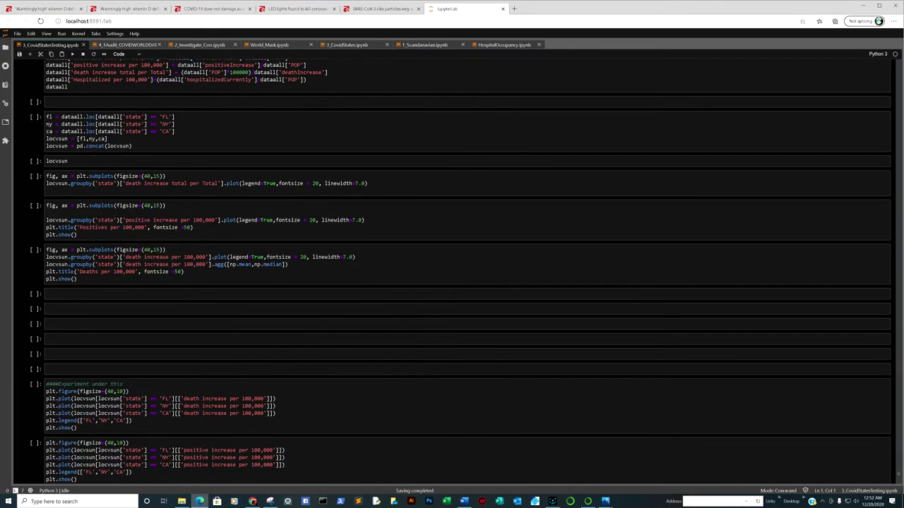
- Open the HospitalOccupancy.ipynb notebook and return to cell [1] with the imports and beds.csv table
{"action": "left_click", "coordinate": [495, 44]}
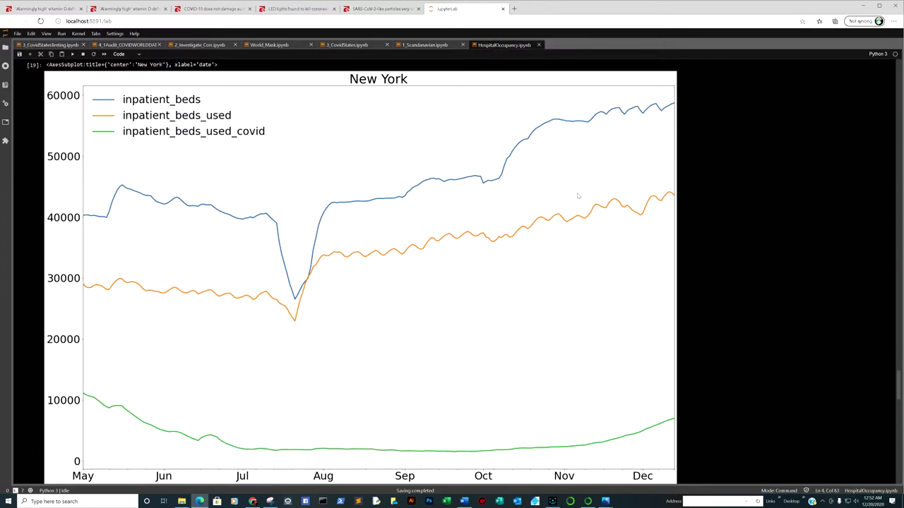
{"action": "scroll", "coordinate": [404, 204], "scroll_direction": "up", "scroll_amount": 20}
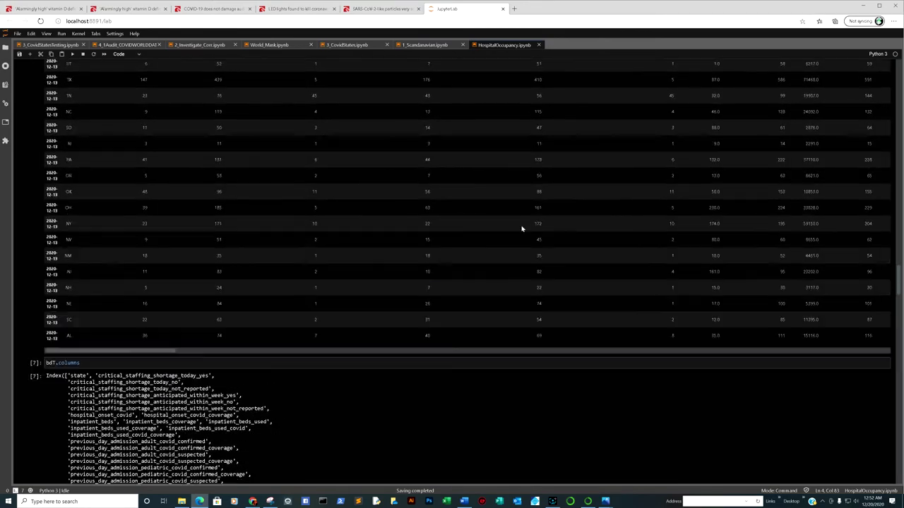
{"action": "scroll", "coordinate": [571, 237], "scroll_direction": "up", "scroll_amount": 20}
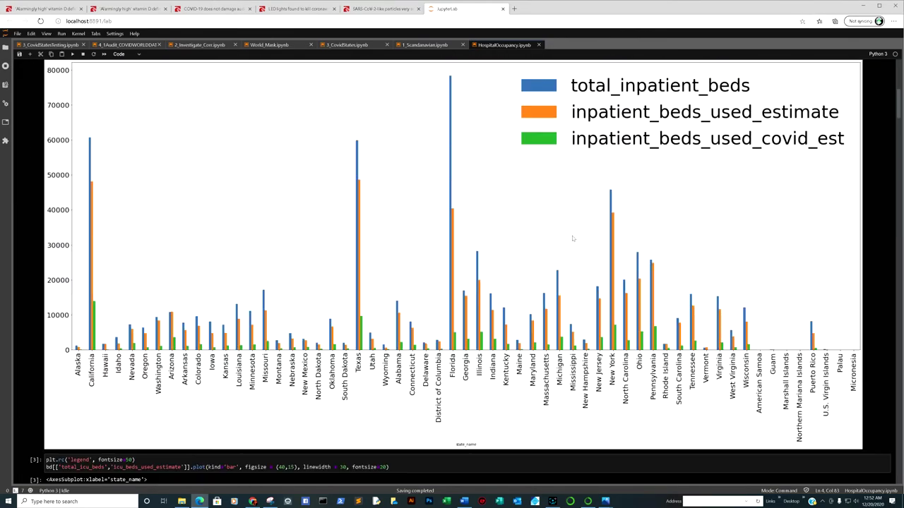
{"action": "scroll", "coordinate": [571, 238], "scroll_direction": "up", "scroll_amount": 3}
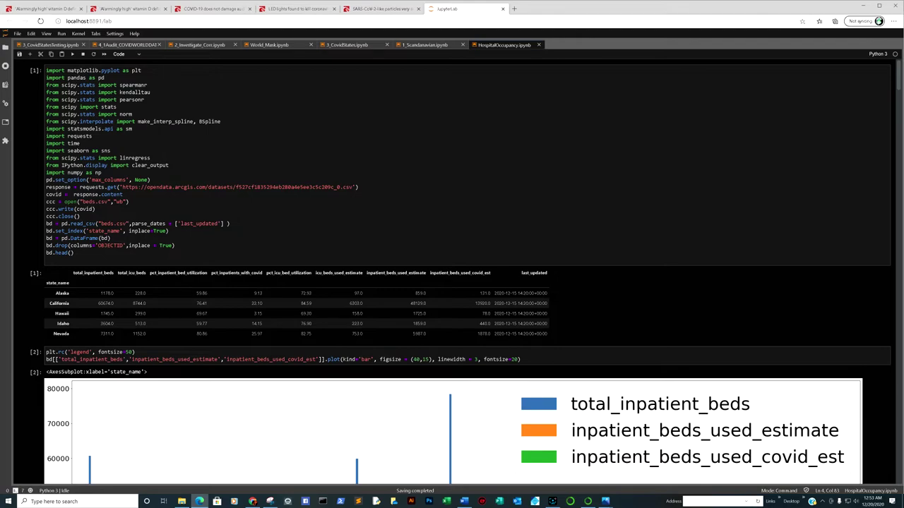
- Scroll to cell [4]'s bed utilization versus COVID-patient chart with the red average line near 68
{"action": "scroll", "coordinate": [627, 152], "scroll_direction": "down", "scroll_amount": 5}
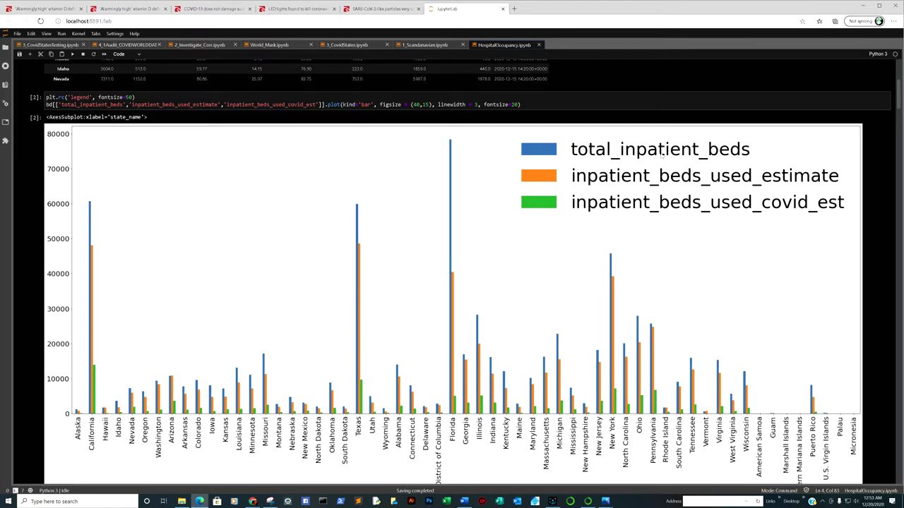
{"action": "scroll", "coordinate": [627, 151], "scroll_direction": "up", "scroll_amount": 5}
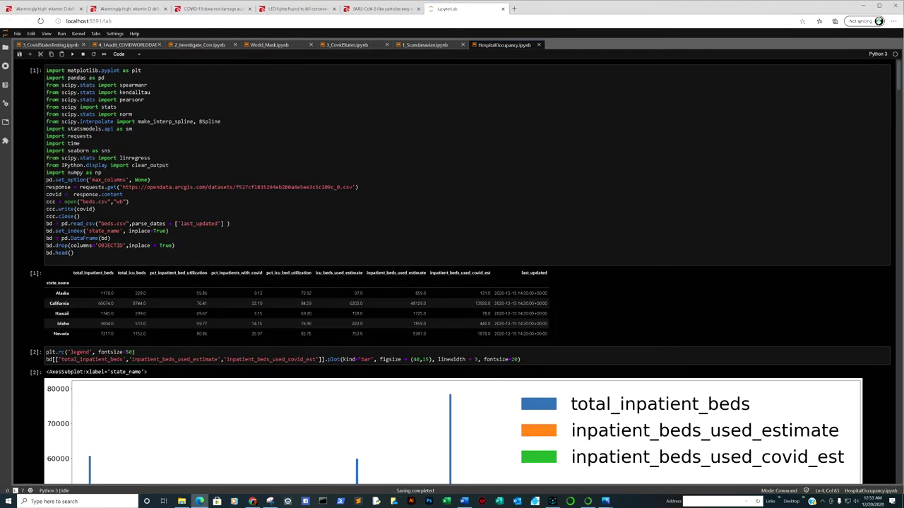
{"action": "scroll", "coordinate": [204, 202], "scroll_direction": "down", "scroll_amount": 5}
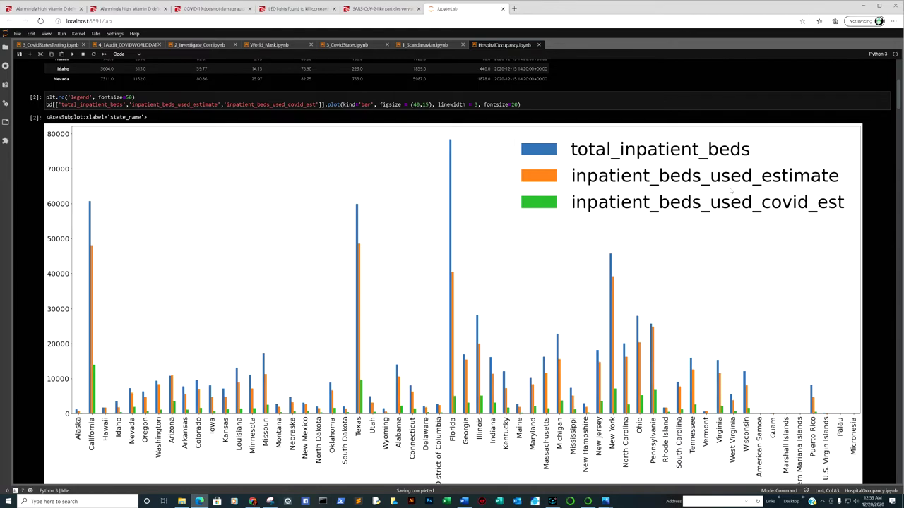
{"action": "scroll", "coordinate": [732, 192], "scroll_direction": "down", "scroll_amount": 7}
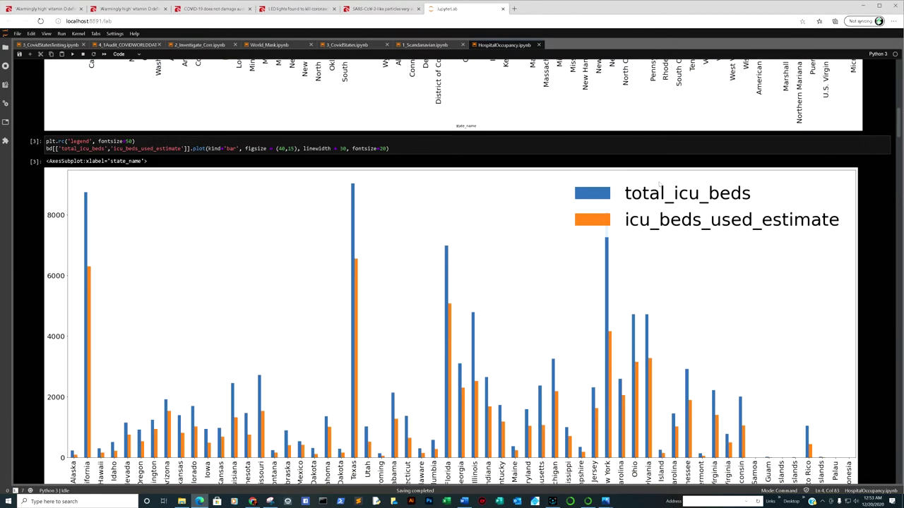
{"action": "scroll", "coordinate": [671, 223], "scroll_direction": "down", "scroll_amount": 1}
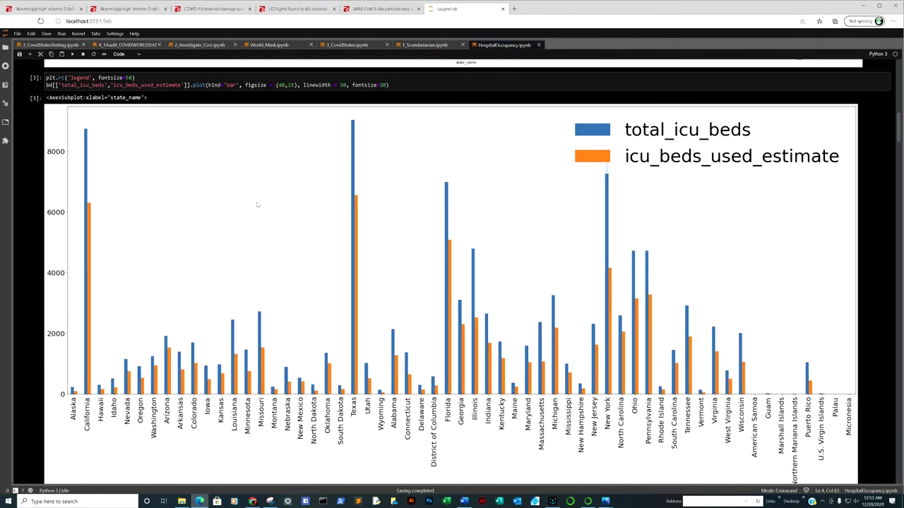
{"action": "scroll", "coordinate": [242, 206], "scroll_direction": "down", "scroll_amount": 1}
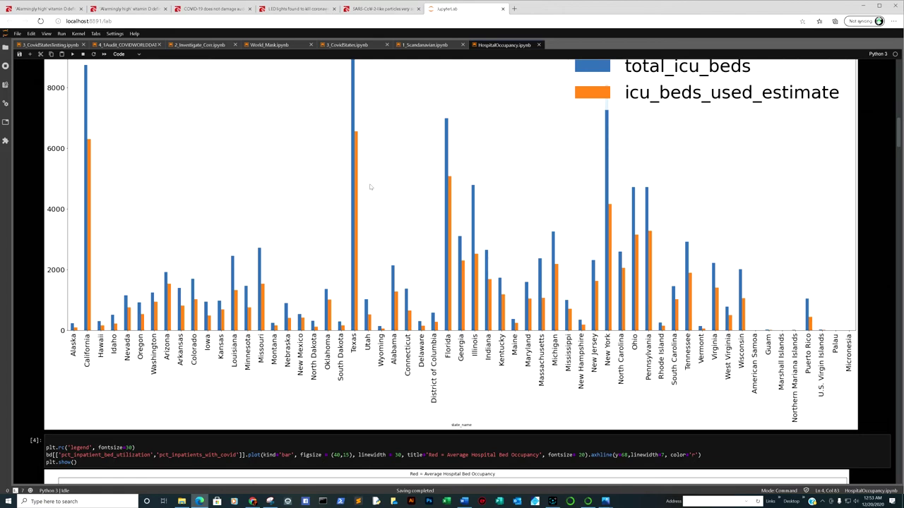
{"action": "scroll", "coordinate": [410, 175], "scroll_direction": "up", "scroll_amount": 1}
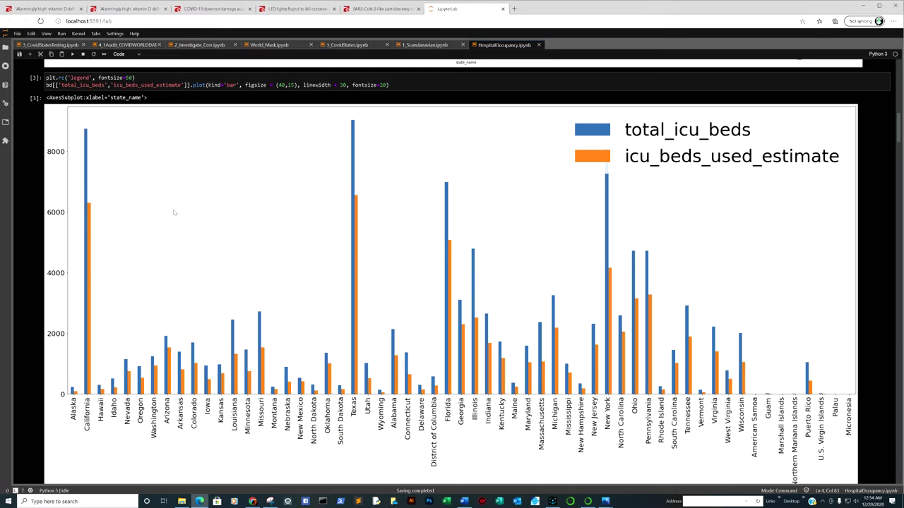
{"action": "scroll", "coordinate": [182, 235], "scroll_direction": "up", "scroll_amount": 5}
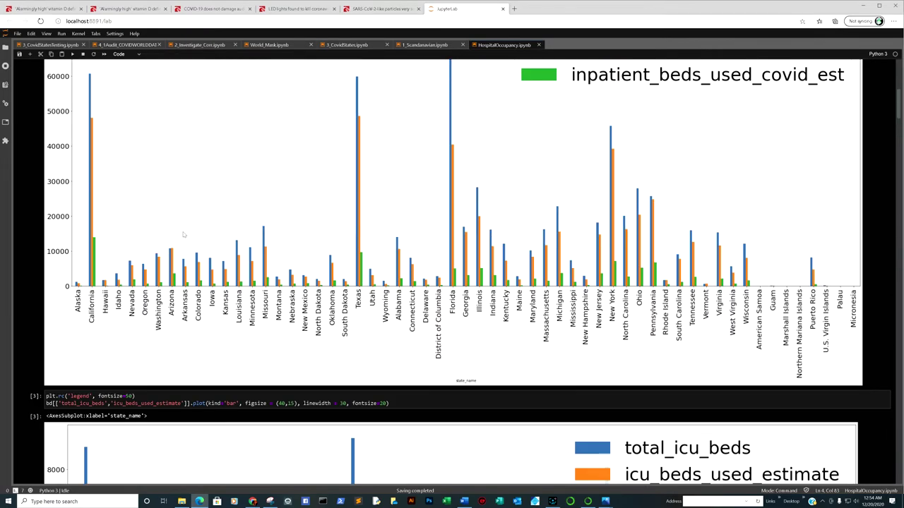
{"action": "scroll", "coordinate": [182, 235], "scroll_direction": "up", "scroll_amount": 5}
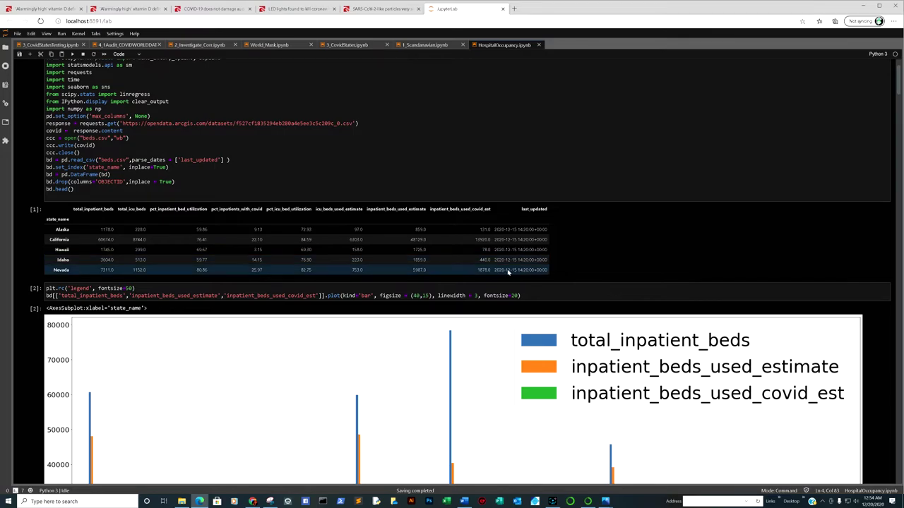
{"action": "scroll", "coordinate": [506, 272], "scroll_direction": "down", "scroll_amount": 15}
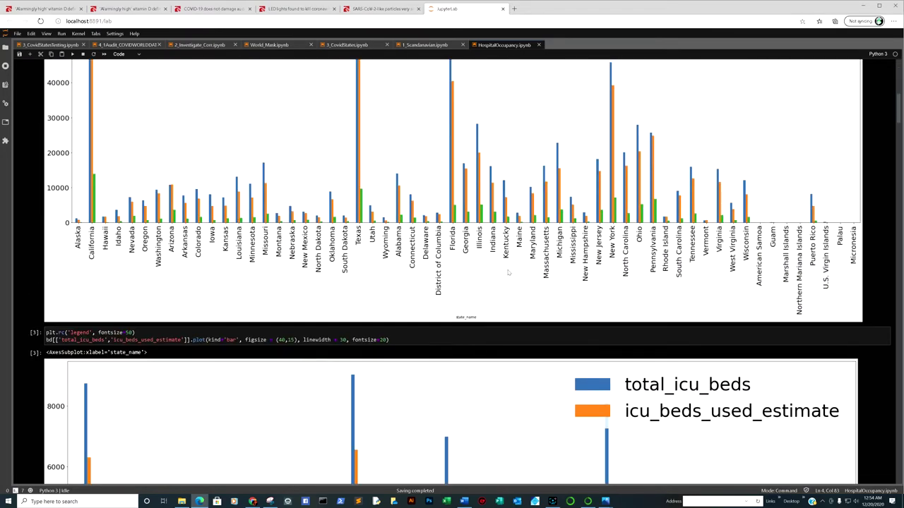
{"action": "scroll", "coordinate": [508, 272], "scroll_direction": "down", "scroll_amount": 4}
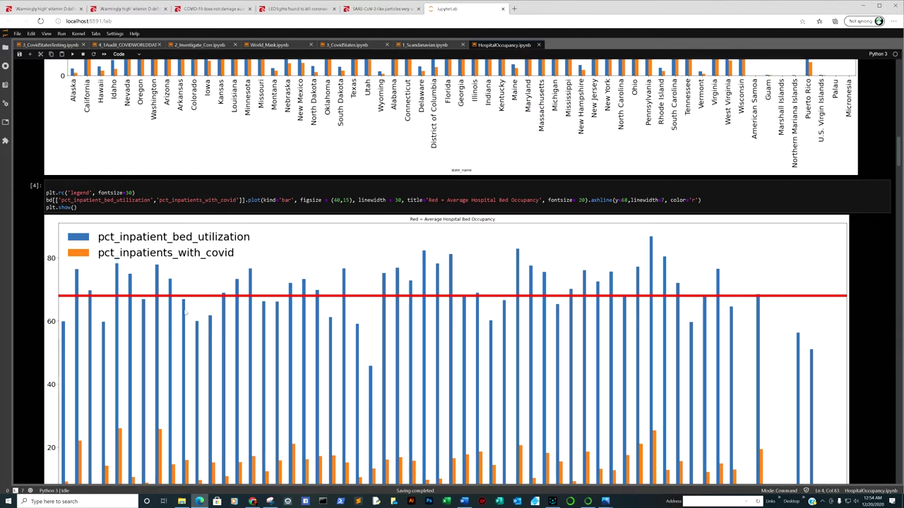
- Scroll down to cell [5]'s sorted inpatient versus ICU bed utilization chart across 55 states
{"action": "scroll", "coordinate": [259, 288], "scroll_direction": "down", "scroll_amount": 1}
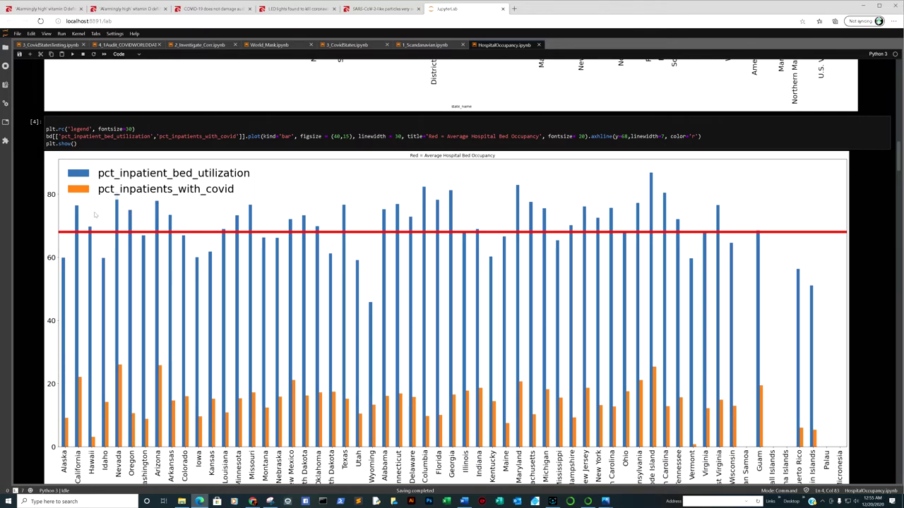
{"action": "scroll", "coordinate": [105, 211], "scroll_direction": "down", "scroll_amount": 6}
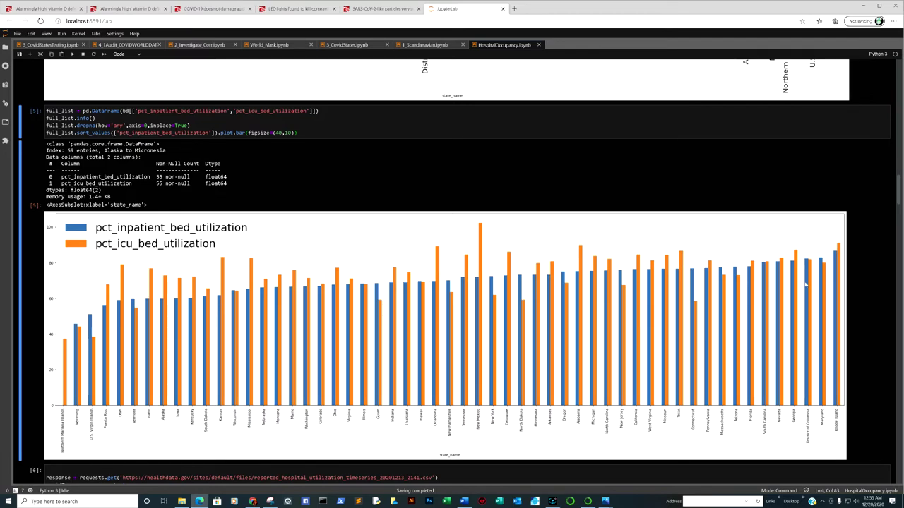
- Scroll past cell [6]'s table and cell [7]'s bdT.columns list to cell [17]'s California beds plot
{"action": "scroll", "coordinate": [132, 325], "scroll_direction": "down", "scroll_amount": 15}
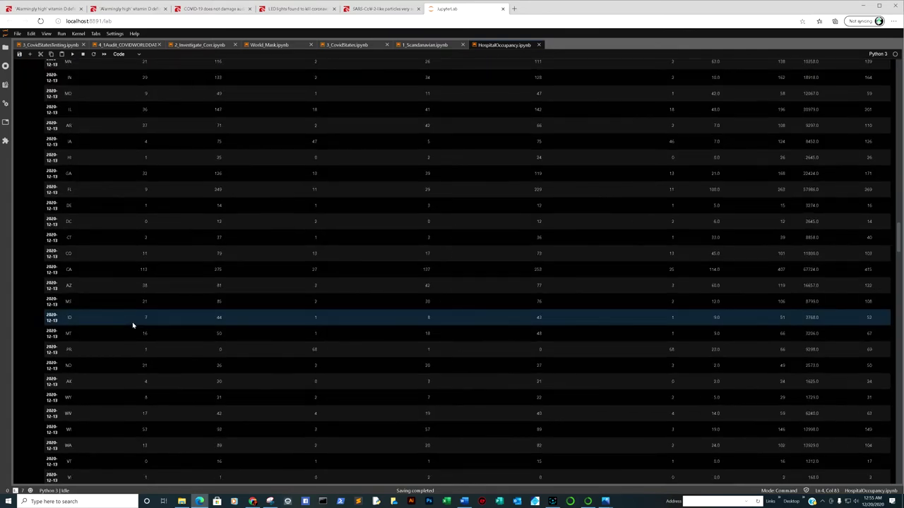
{"action": "scroll", "coordinate": [95, 135], "scroll_direction": "up", "scroll_amount": 2}
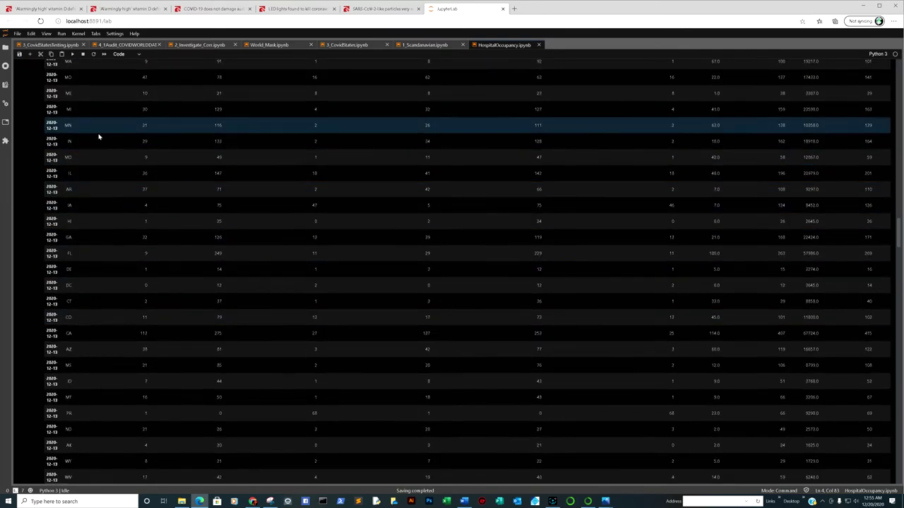
{"action": "scroll", "coordinate": [99, 138], "scroll_direction": "down", "scroll_amount": 8}
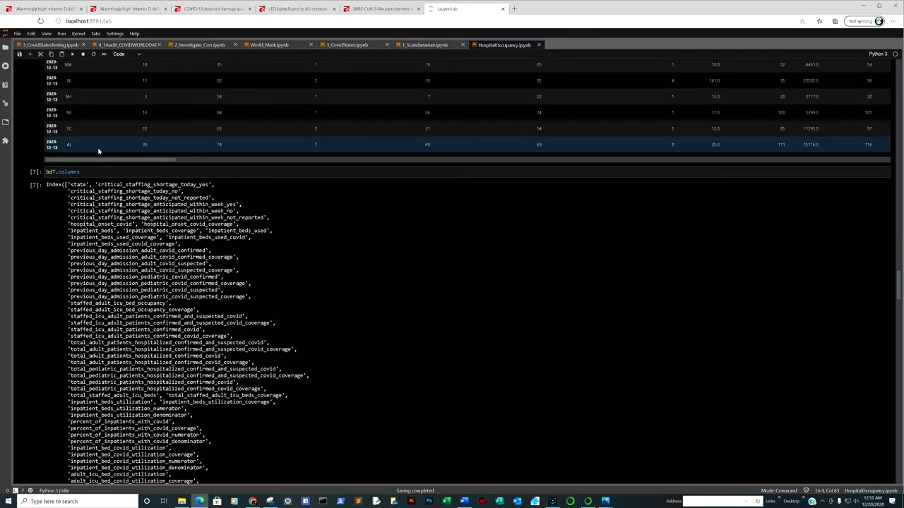
{"action": "scroll", "coordinate": [98, 150], "scroll_direction": "up", "scroll_amount": 15}
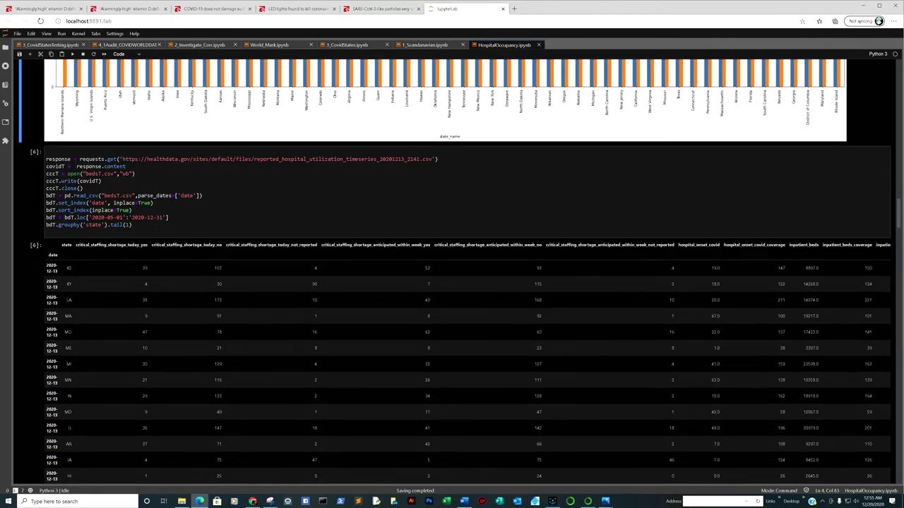
{"action": "scroll", "coordinate": [240, 181], "scroll_direction": "down", "scroll_amount": 3}
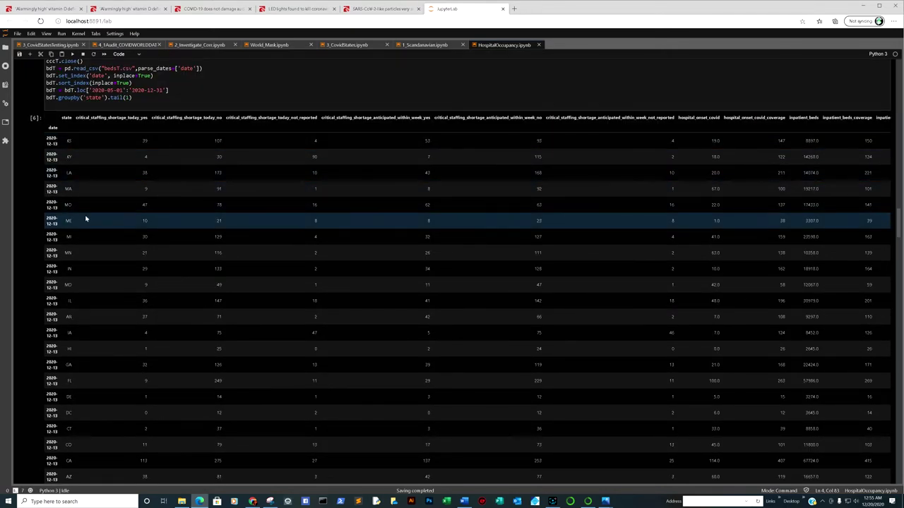
{"action": "scroll", "coordinate": [77, 257], "scroll_direction": "down", "scroll_amount": 15}
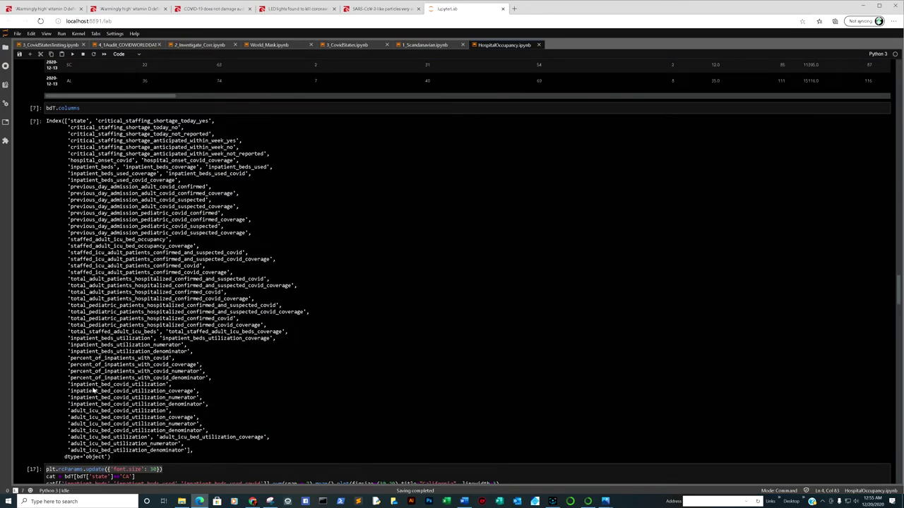
{"action": "scroll", "coordinate": [145, 311], "scroll_direction": "down", "scroll_amount": 5}
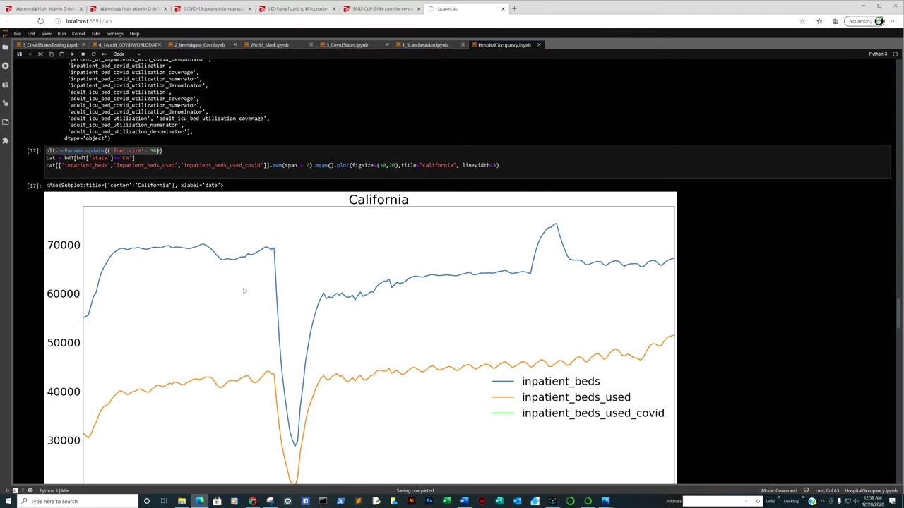
- Scroll through the California inpatient, used and COVID beds plot down to the bdT.columns output
{"action": "scroll", "coordinate": [225, 271], "scroll_direction": "down", "scroll_amount": 1}
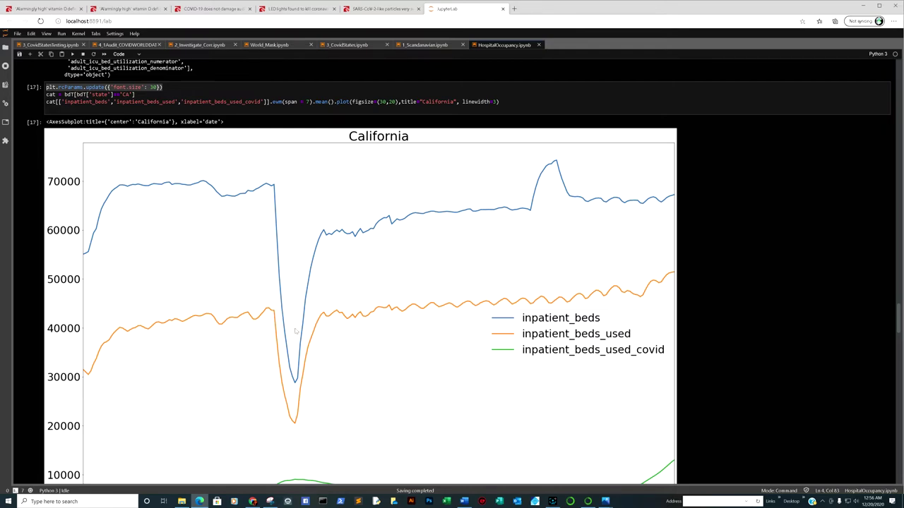
{"action": "scroll", "coordinate": [278, 235], "scroll_direction": "down", "scroll_amount": 2}
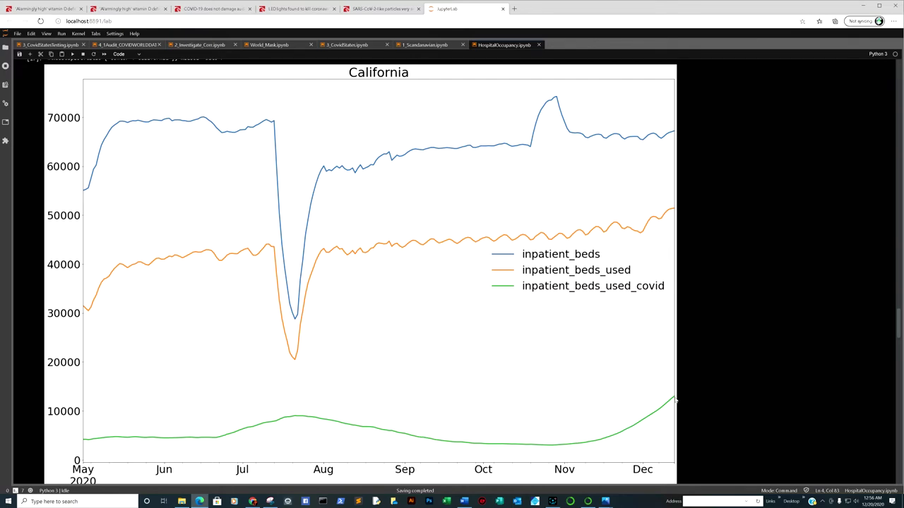
{"action": "scroll", "coordinate": [674, 401], "scroll_direction": "down", "scroll_amount": 1}
{"action": "scroll", "coordinate": [504, 151], "scroll_direction": "up", "scroll_amount": 1}
- Scroll past the New York and Florida bed plots to cell [13]'s 'df1' NameError
{"action": "scroll", "coordinate": [584, 140], "scroll_direction": "down", "scroll_amount": 10}
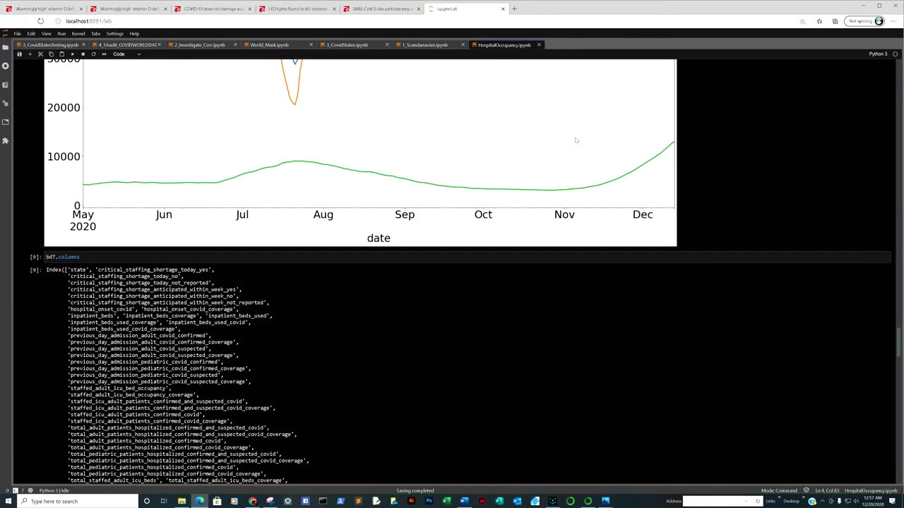
{"action": "scroll", "coordinate": [558, 142], "scroll_direction": "down", "scroll_amount": 3}
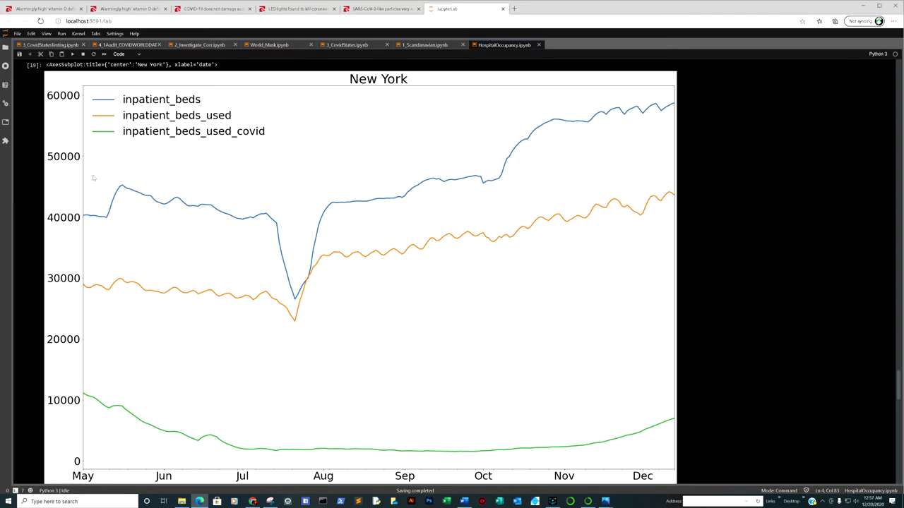
{"action": "scroll", "coordinate": [658, 218], "scroll_direction": "down", "scroll_amount": 5}
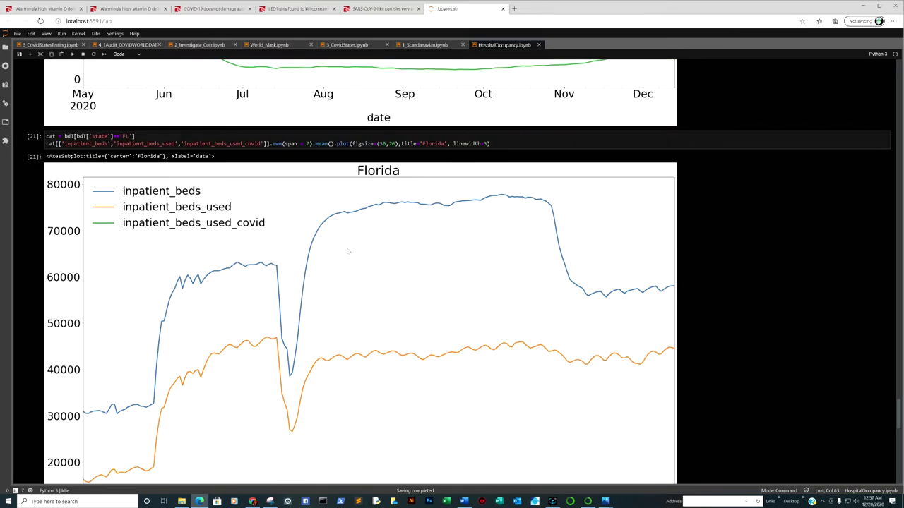
{"action": "scroll", "coordinate": [646, 292], "scroll_direction": "down", "scroll_amount": 2}
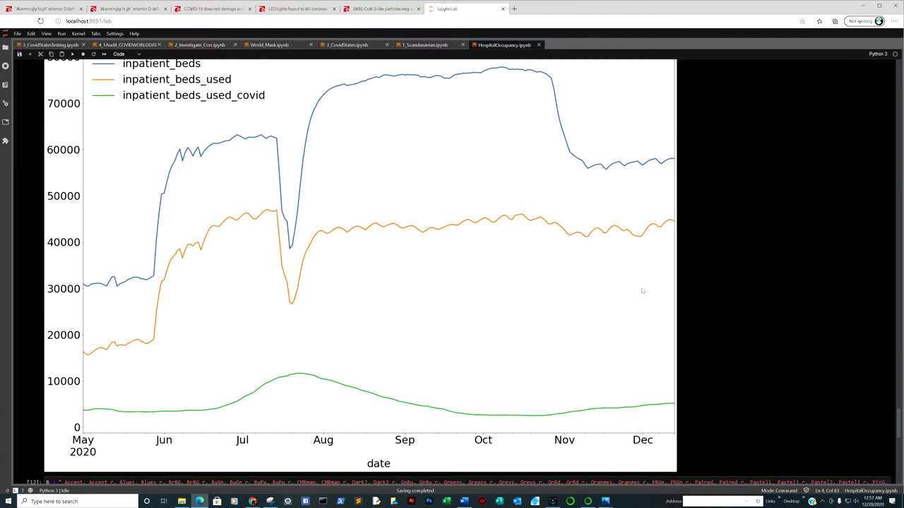
{"action": "scroll", "coordinate": [634, 288], "scroll_direction": "down", "scroll_amount": 4}
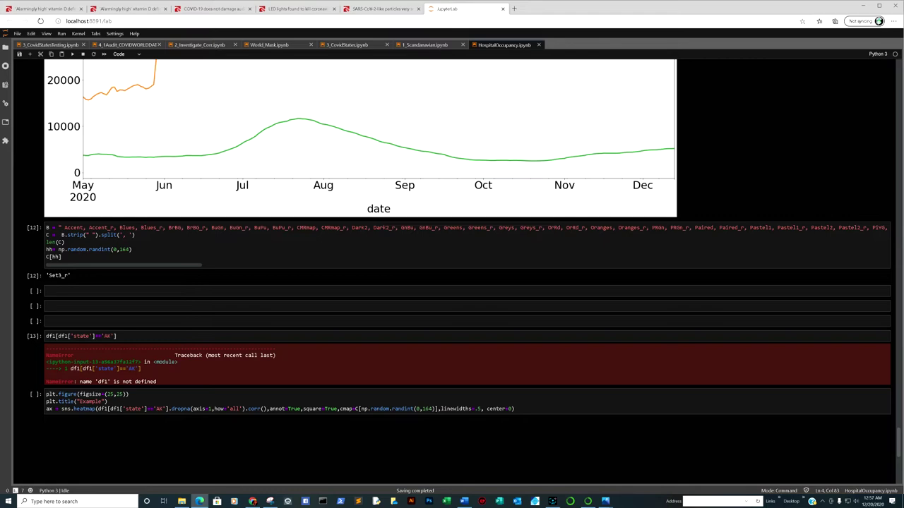
{"action": "left_click", "coordinate": [353, 46]}
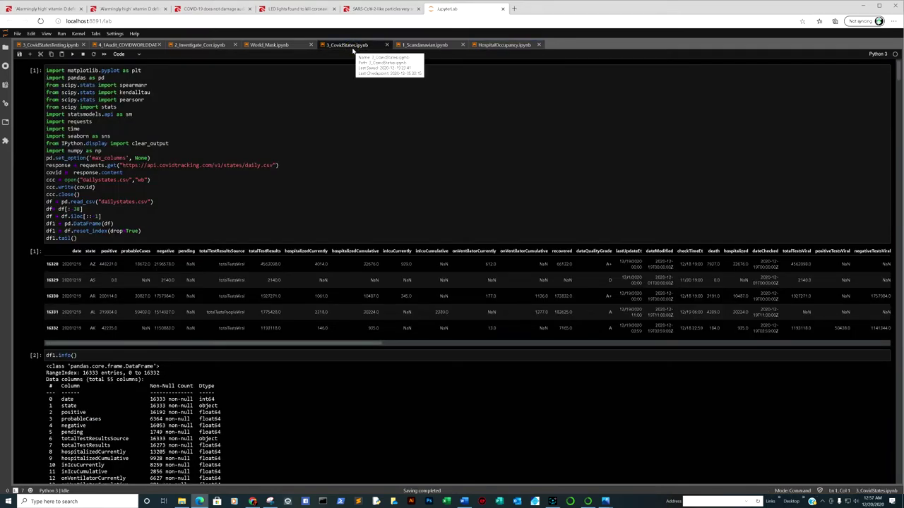
{"action": "scroll", "coordinate": [465, 143], "scroll_direction": "down", "scroll_amount": 15}
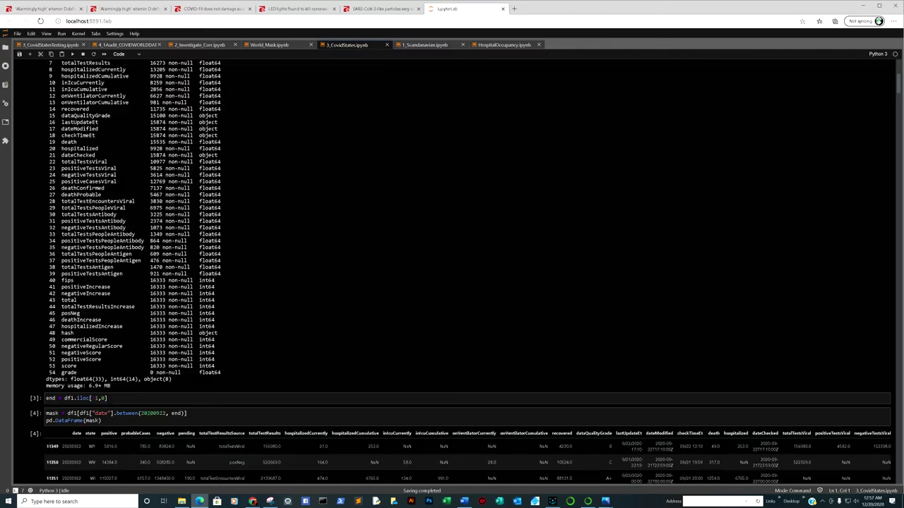
{"action": "scroll", "coordinate": [464, 143], "scroll_direction": "down", "scroll_amount": 15}
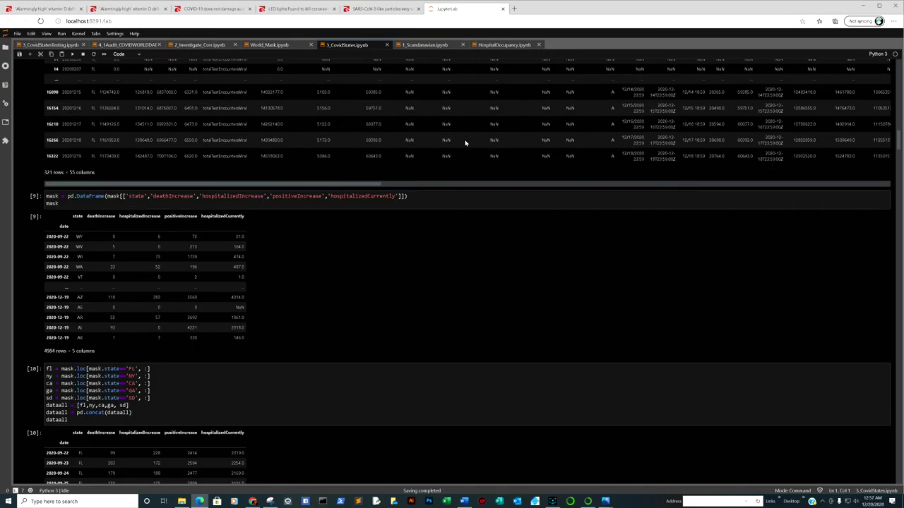
{"action": "scroll", "coordinate": [464, 143], "scroll_direction": "down", "scroll_amount": 8}
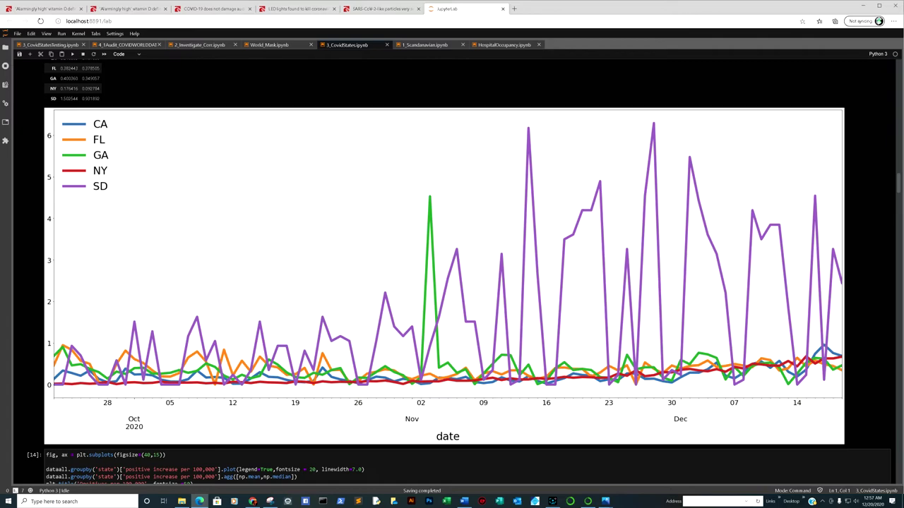
{"action": "scroll", "coordinate": [477, 236], "scroll_direction": "down", "scroll_amount": 1}
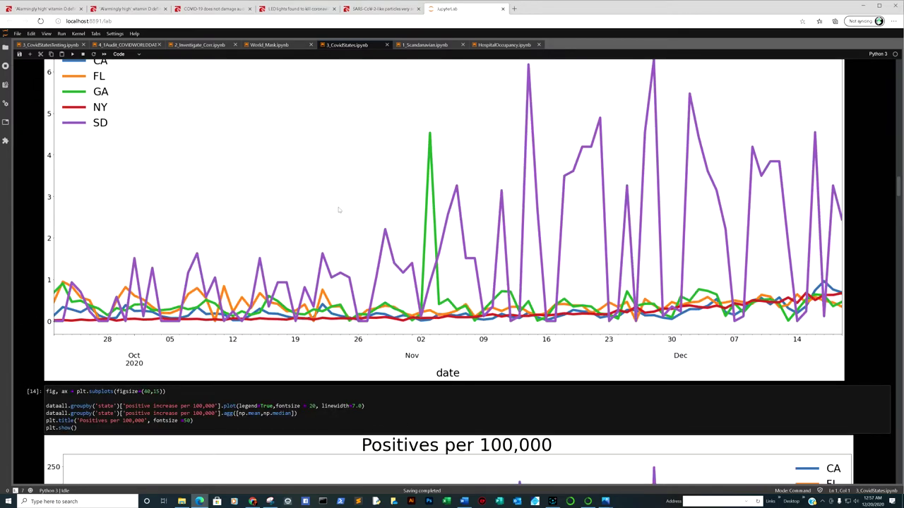
{"action": "scroll", "coordinate": [447, 245], "scroll_direction": "up", "scroll_amount": 1}
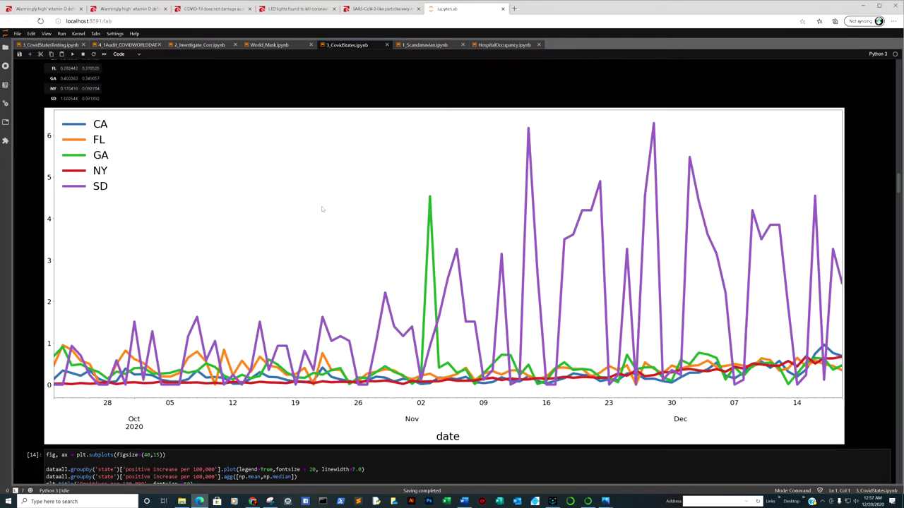
{"action": "scroll", "coordinate": [273, 171], "scroll_direction": "up", "scroll_amount": 1}
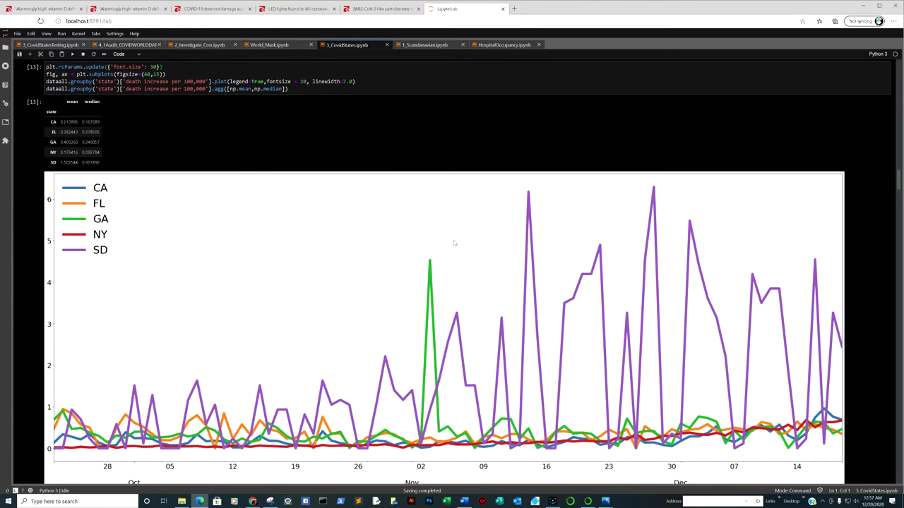
{"action": "scroll", "coordinate": [410, 240], "scroll_direction": "down", "scroll_amount": 5}
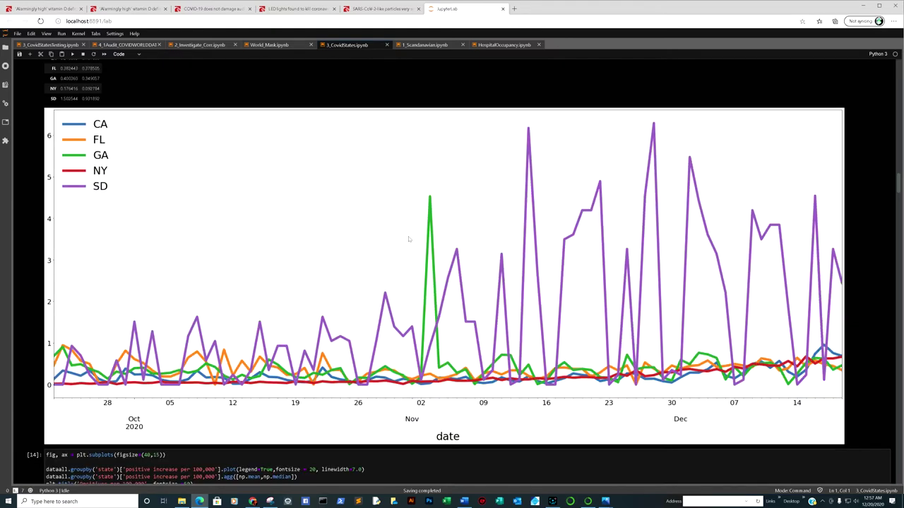
{"action": "scroll", "coordinate": [458, 201], "scroll_direction": "down", "scroll_amount": 3}
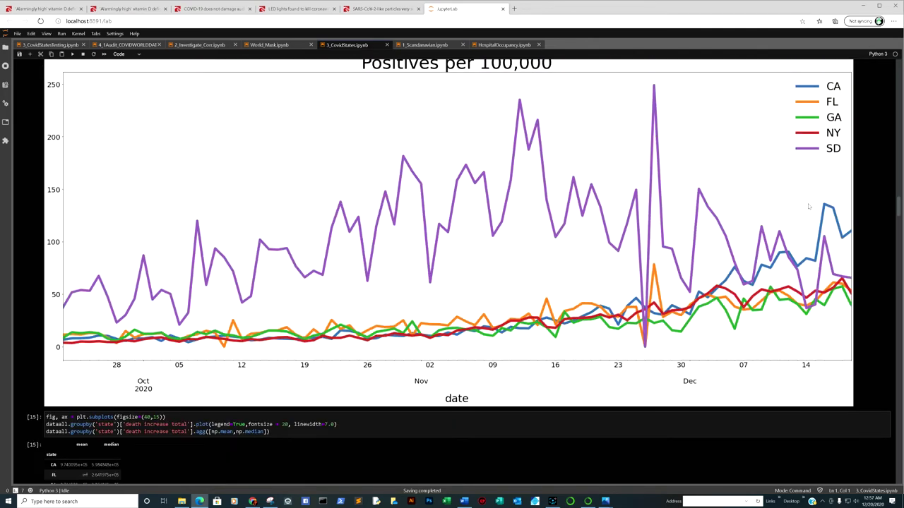
{"action": "scroll", "coordinate": [816, 115], "scroll_direction": "up", "scroll_amount": 1}
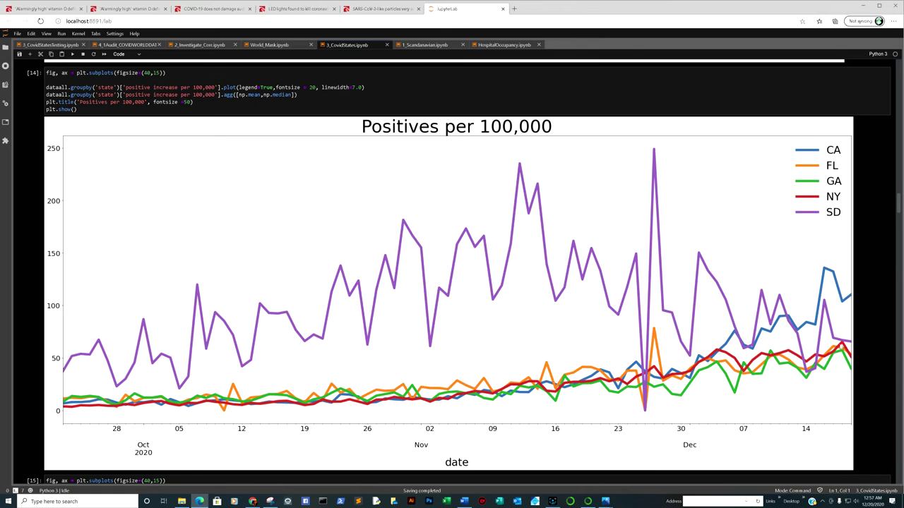
{"action": "left_click", "coordinate": [843, 351]}
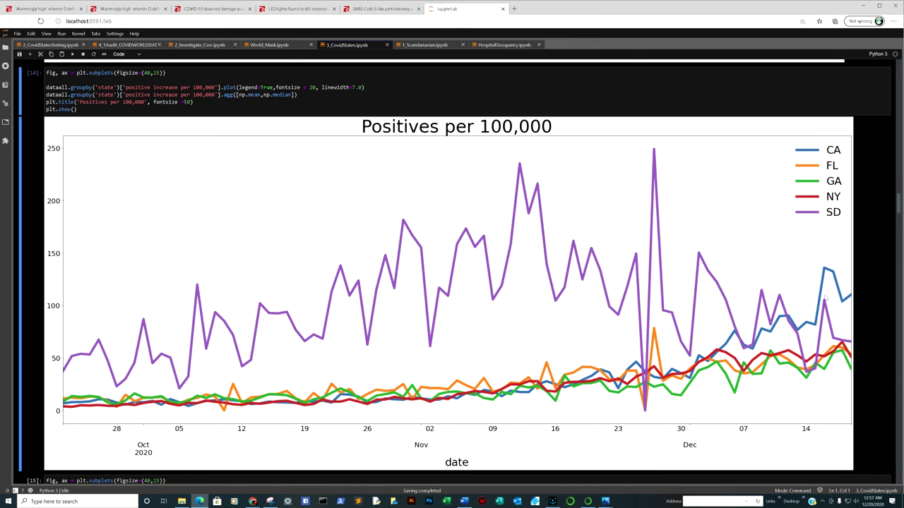
{"action": "left_click", "coordinate": [832, 271]}
{"action": "scroll", "coordinate": [814, 281], "scroll_direction": "down", "scroll_amount": 2}
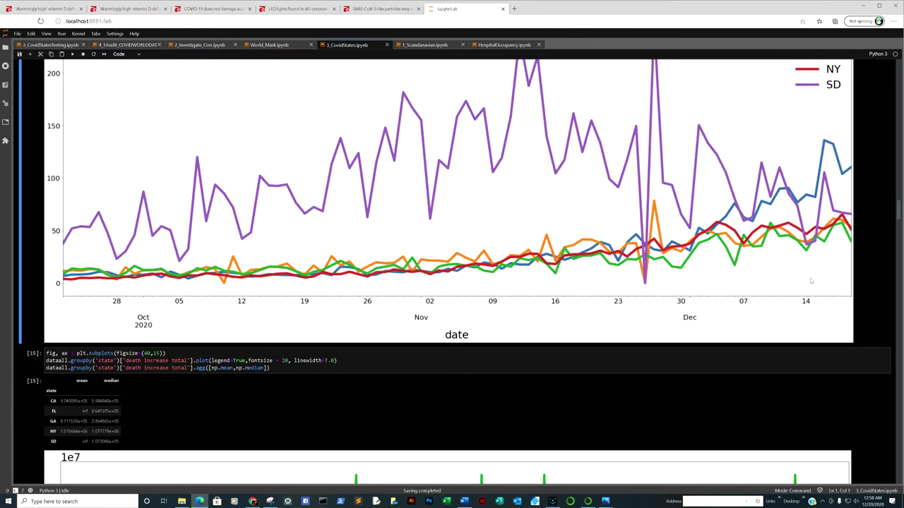
{"action": "scroll", "coordinate": [787, 210], "scroll_direction": "up", "scroll_amount": 1}
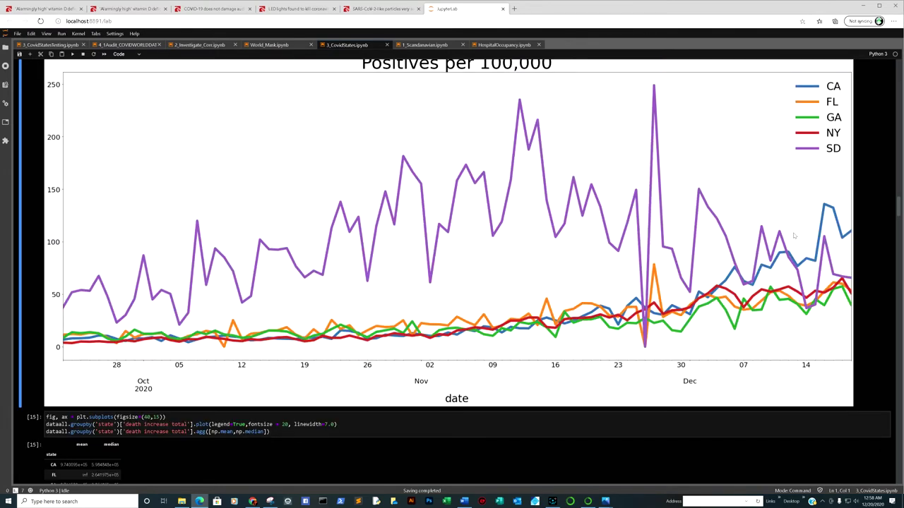
{"action": "scroll", "coordinate": [790, 243], "scroll_direction": "up", "scroll_amount": 1}
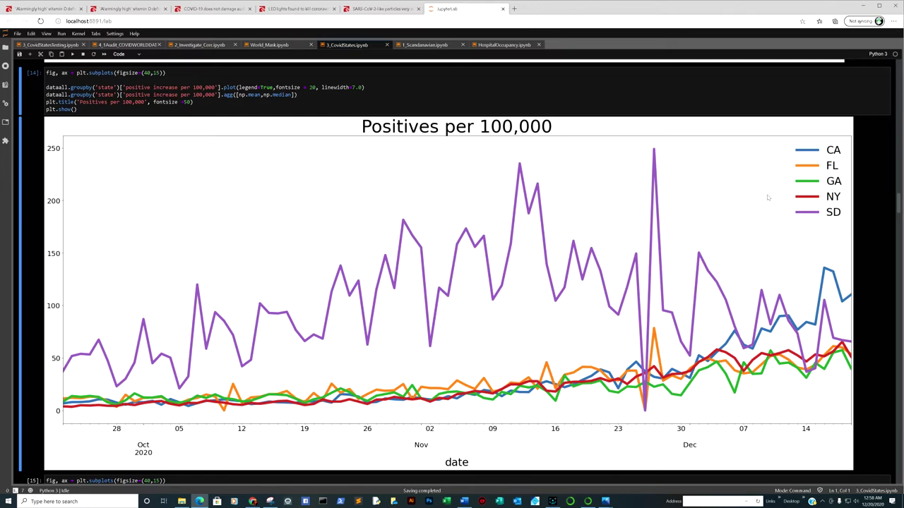
{"action": "scroll", "coordinate": [768, 176], "scroll_direction": "down", "scroll_amount": 2}
{"action": "scroll", "coordinate": [773, 165], "scroll_direction": "up", "scroll_amount": 1}
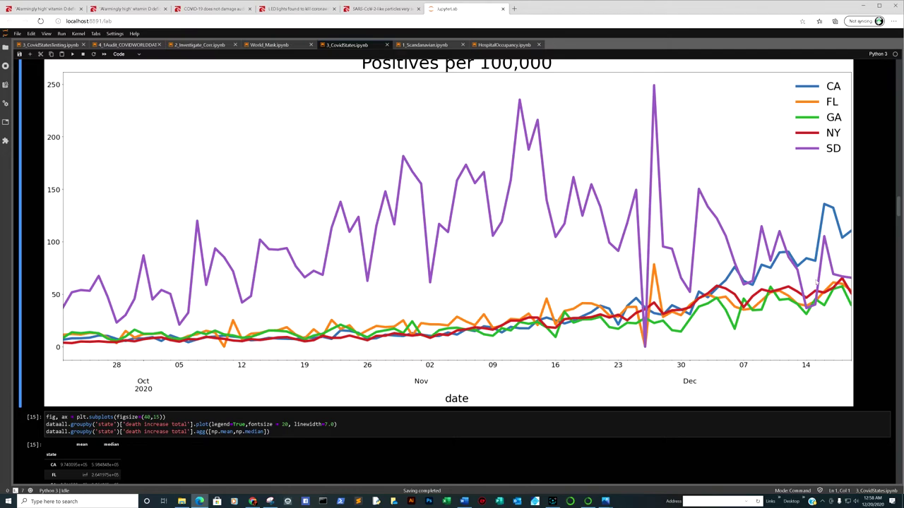
{"action": "scroll", "coordinate": [817, 282], "scroll_direction": "up", "scroll_amount": 1}
{"action": "scroll", "coordinate": [817, 282], "scroll_direction": "down", "scroll_amount": 13}
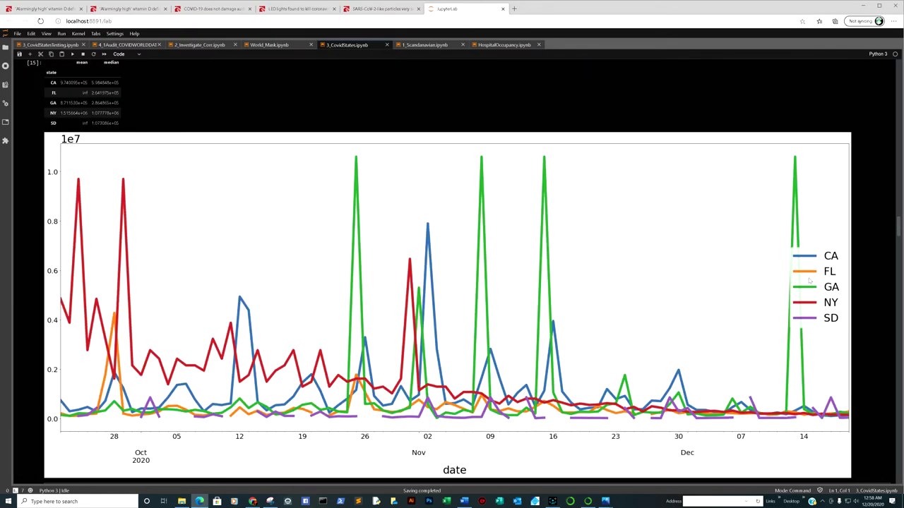
{"action": "scroll", "coordinate": [816, 282], "scroll_direction": "down", "scroll_amount": 7}
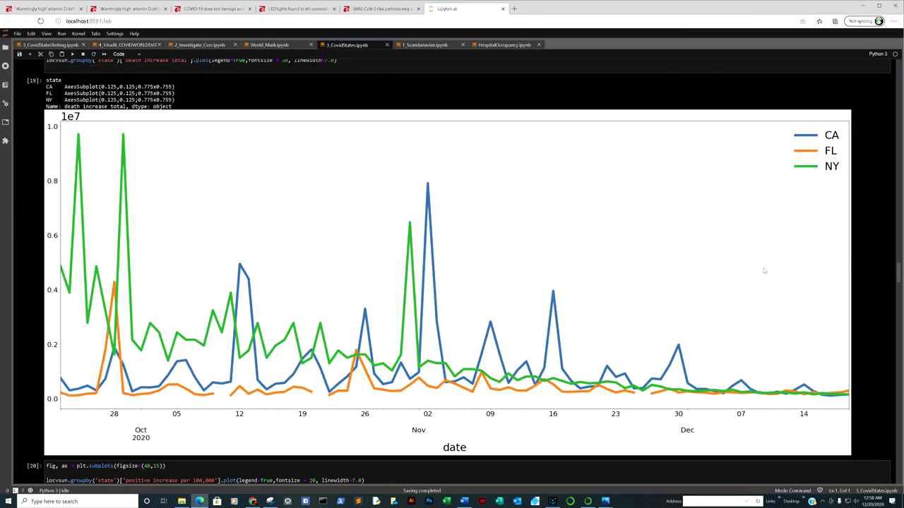
{"action": "scroll", "coordinate": [531, 177], "scroll_direction": "up", "scroll_amount": 1}
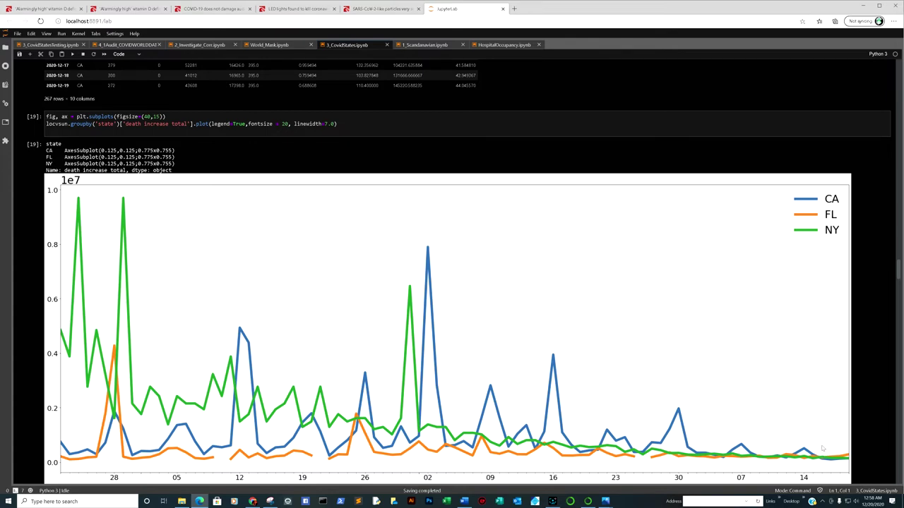
{"action": "scroll", "coordinate": [818, 438], "scroll_direction": "down", "scroll_amount": 5}
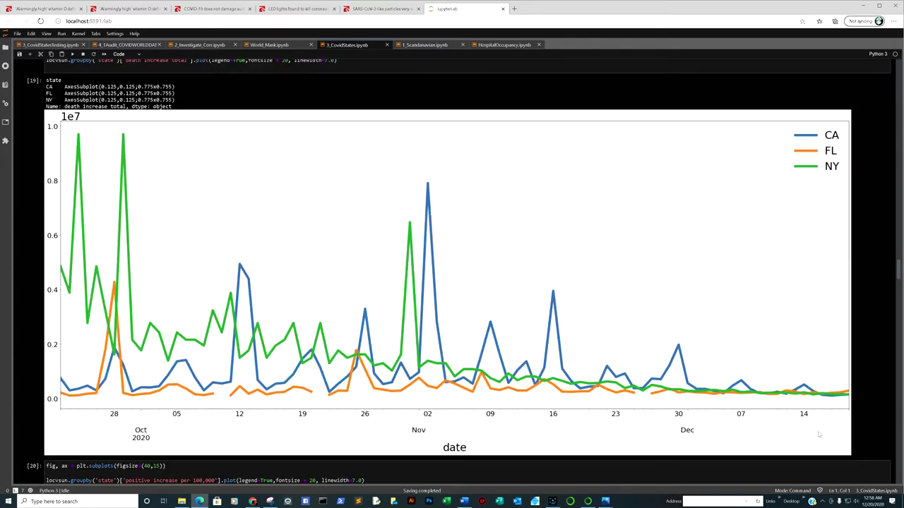
{"action": "scroll", "coordinate": [791, 423], "scroll_direction": "down", "scroll_amount": 1}
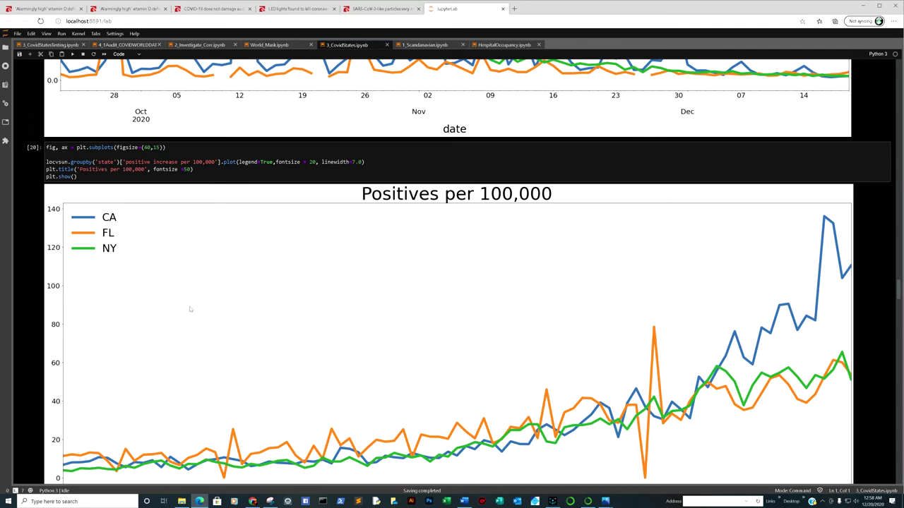
{"action": "scroll", "coordinate": [139, 273], "scroll_direction": "down", "scroll_amount": 1}
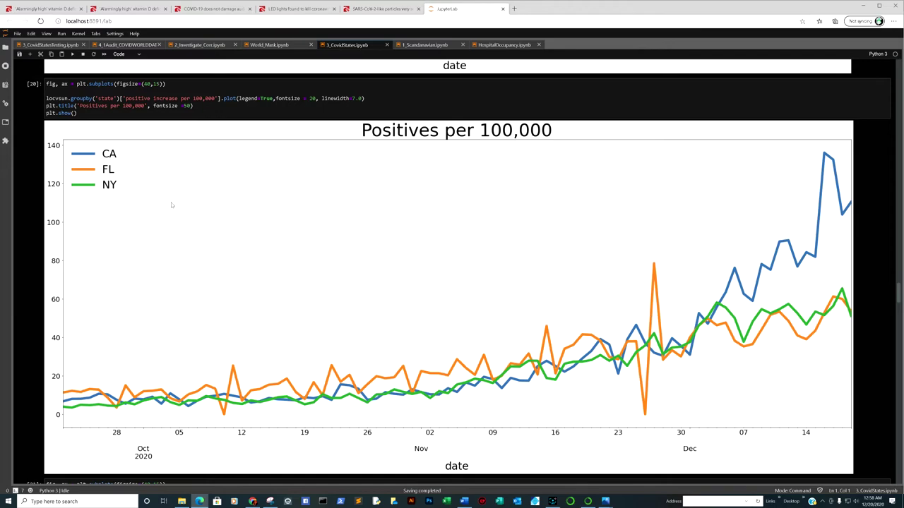
{"action": "scroll", "coordinate": [819, 284], "scroll_direction": "down", "scroll_amount": 5}
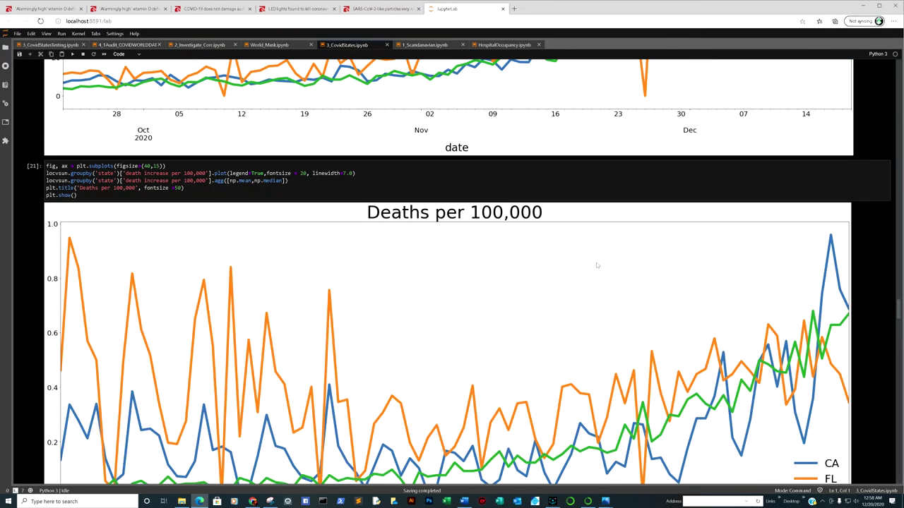
{"action": "scroll", "coordinate": [537, 254], "scroll_direction": "down", "scroll_amount": 2}
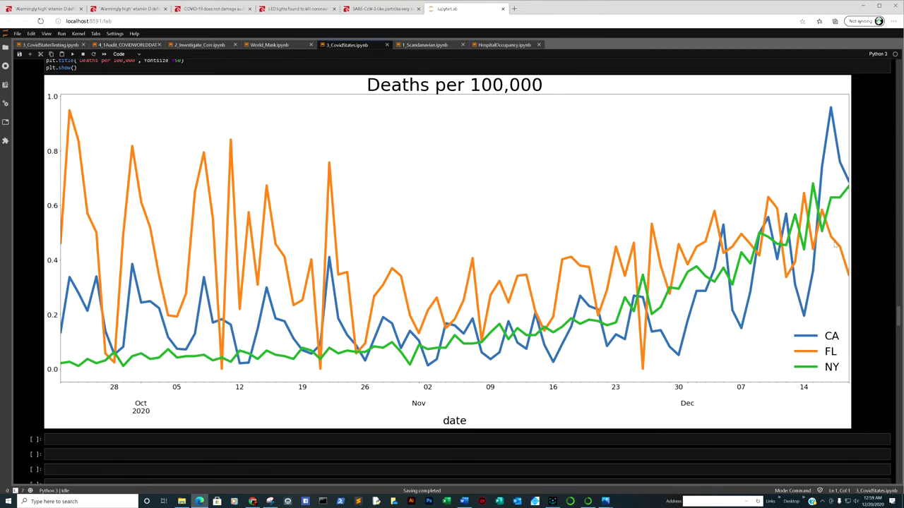
{"action": "scroll", "coordinate": [835, 247], "scroll_direction": "down", "scroll_amount": 5}
- Look over the FL/NY/CA positives and hospitalized-per-100,000 plots, then go to 2_Investigate_Corr
{"action": "scroll", "coordinate": [440, 218], "scroll_direction": "down", "scroll_amount": 2}
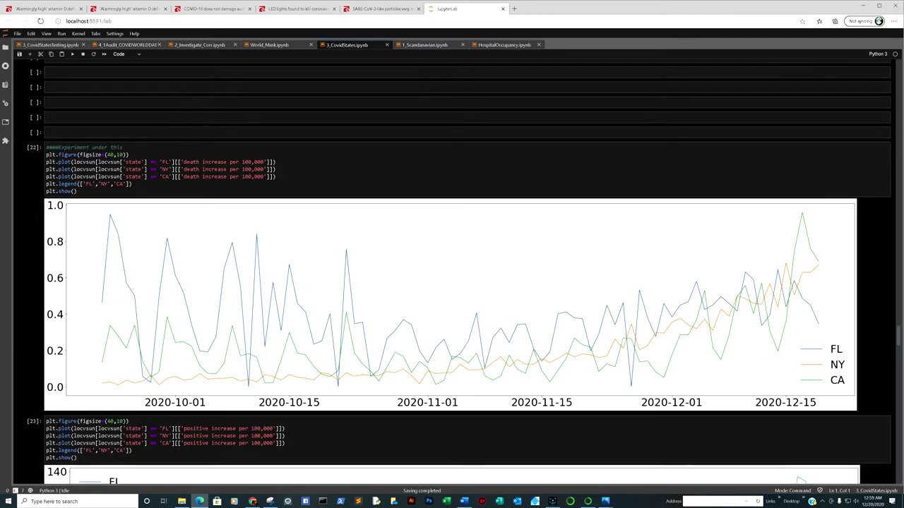
{"action": "scroll", "coordinate": [317, 208], "scroll_direction": "down", "scroll_amount": 4}
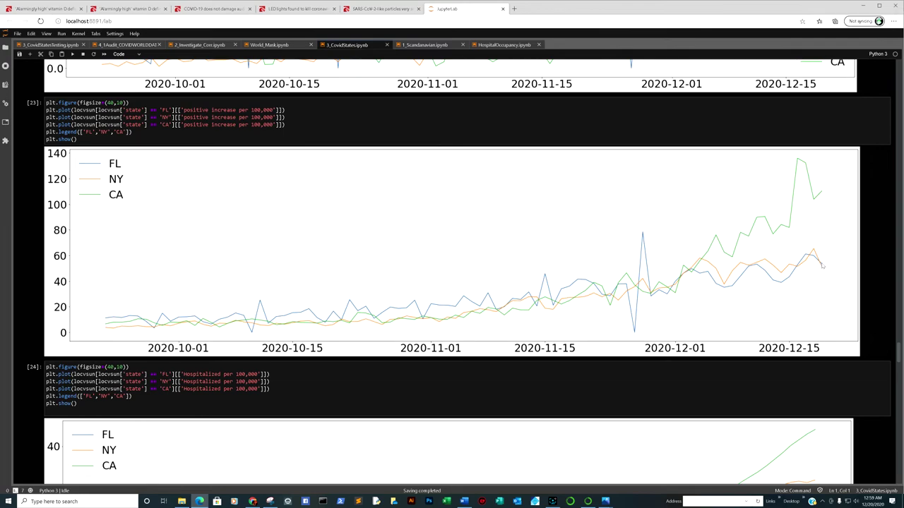
{"action": "left_click", "coordinate": [821, 264]}
{"action": "scroll", "coordinate": [819, 272], "scroll_direction": "down", "scroll_amount": 3}
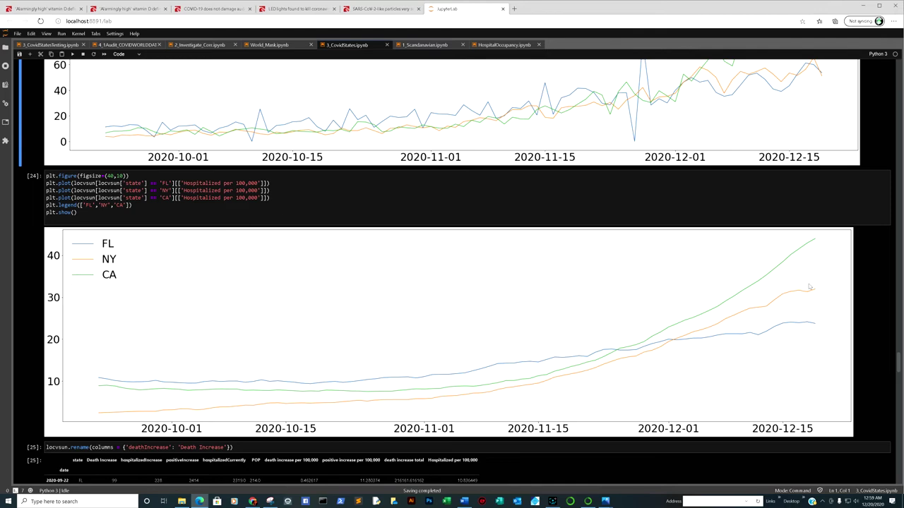
{"action": "left_click", "coordinate": [809, 322]}
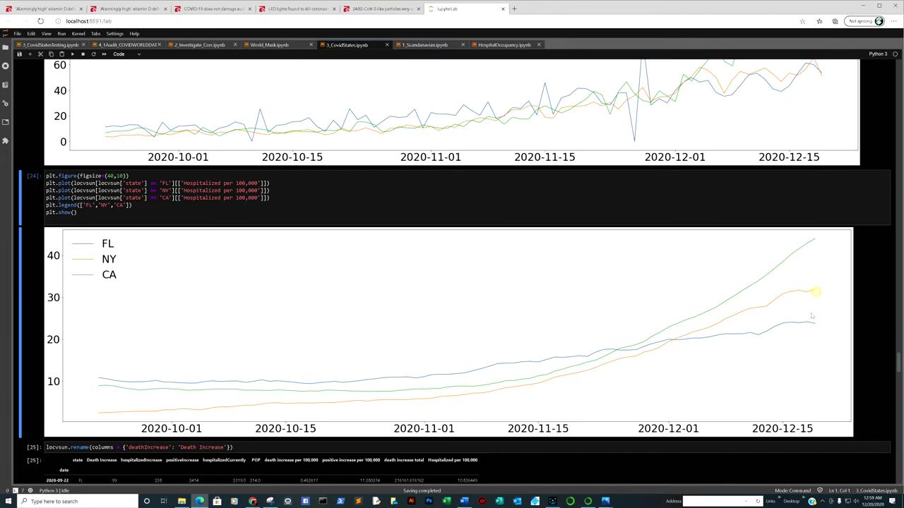
{"action": "scroll", "coordinate": [805, 316], "scroll_direction": "down", "scroll_amount": 10}
{"action": "scroll", "coordinate": [316, 309], "scroll_direction": "up", "scroll_amount": 10}
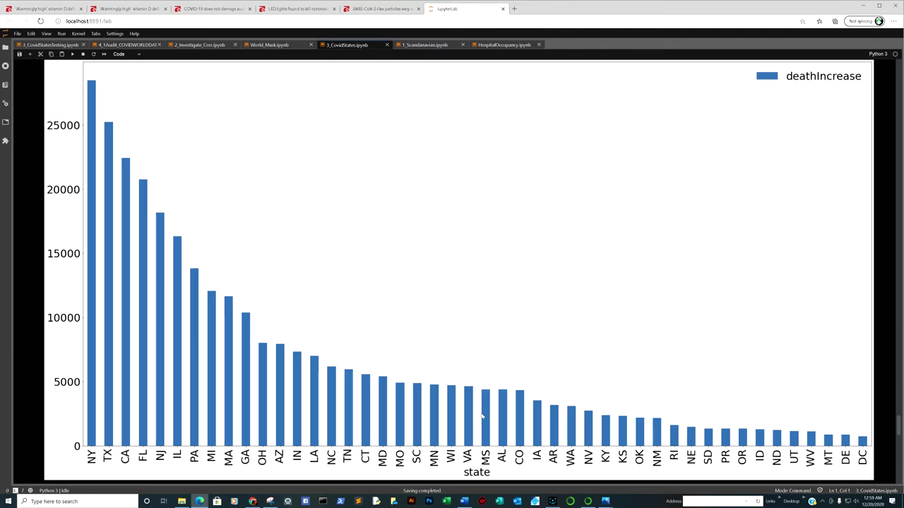
{"action": "left_click", "coordinate": [201, 44]}
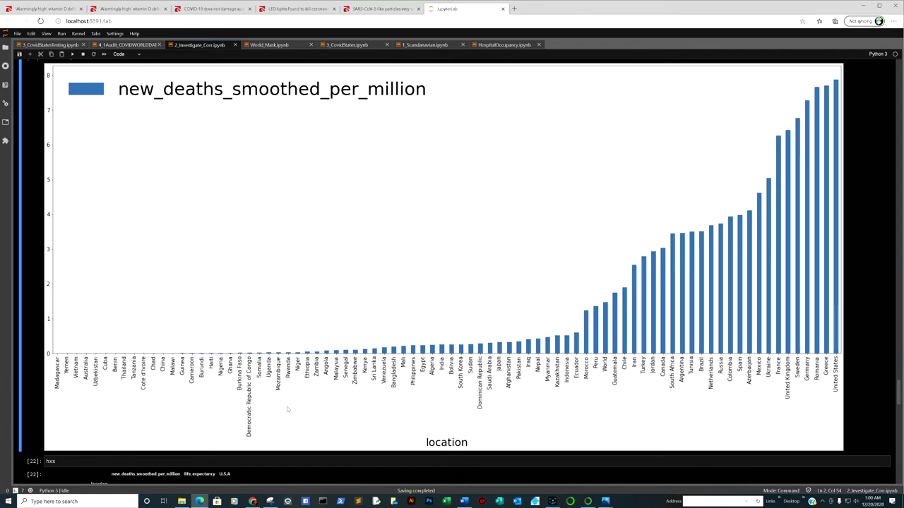
- Open cadm.JPG from the highlighted screenshots folder and advance through d1.JPG and d2.JPG
{"action": "left_click", "coordinate": [182, 502]}
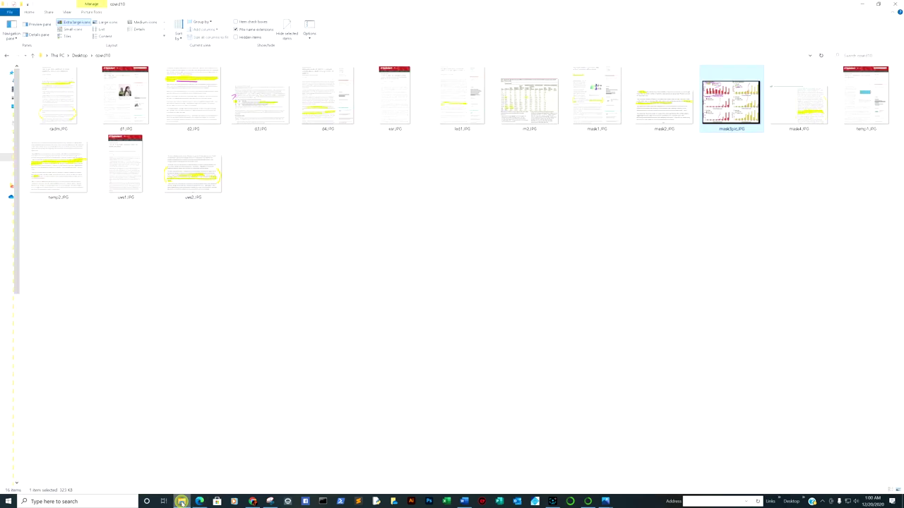
{"action": "double_click", "coordinate": [69, 90]}
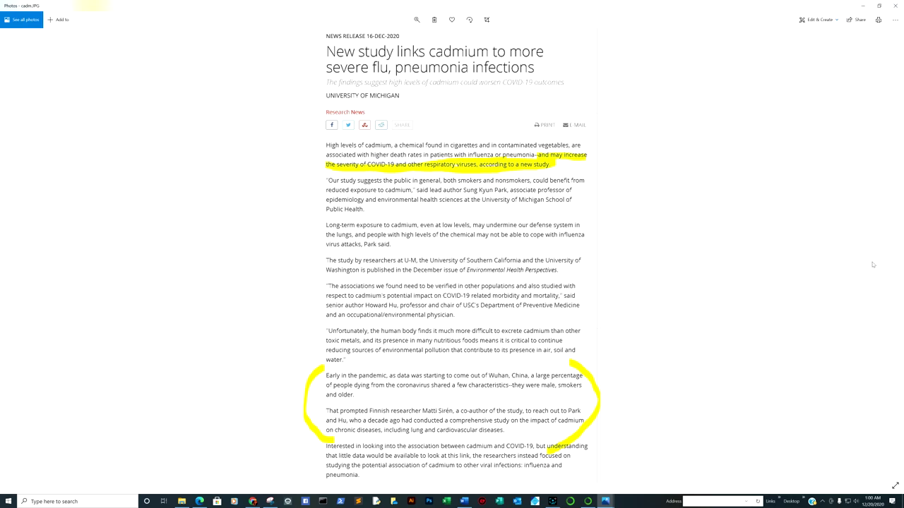
{"action": "left_click", "coordinate": [883, 259]}
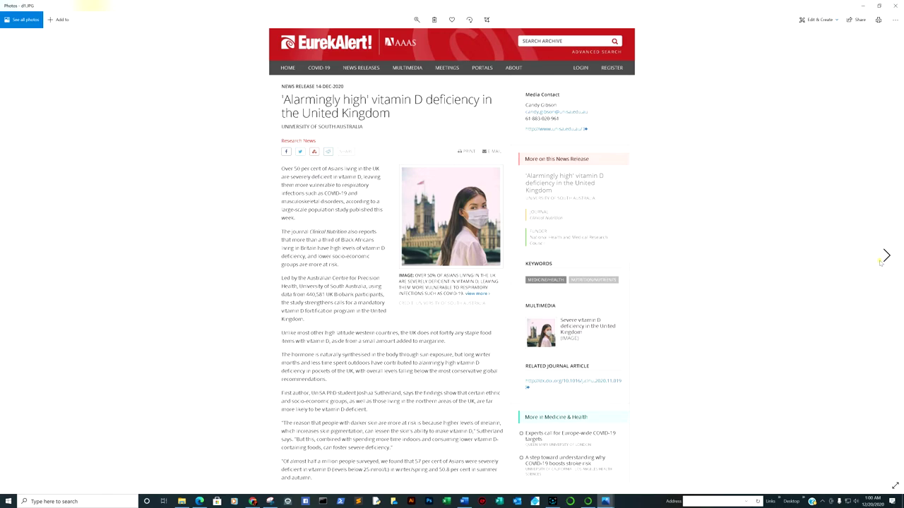
{"action": "left_click", "coordinate": [881, 261]}
- Page past the vitamin D, auditory and LED screenshots to the m2.JPG mortality-rates table
{"action": "left_click", "coordinate": [881, 261]}
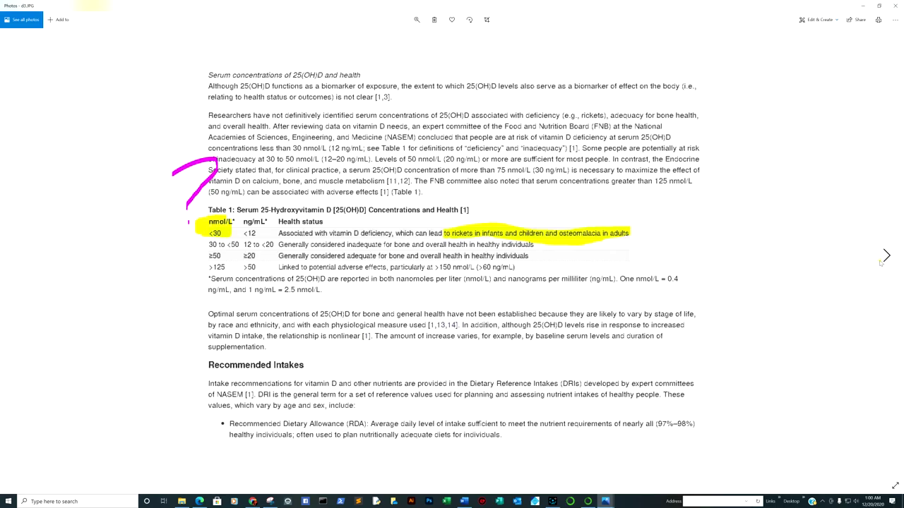
{"action": "left_click", "coordinate": [881, 261]}
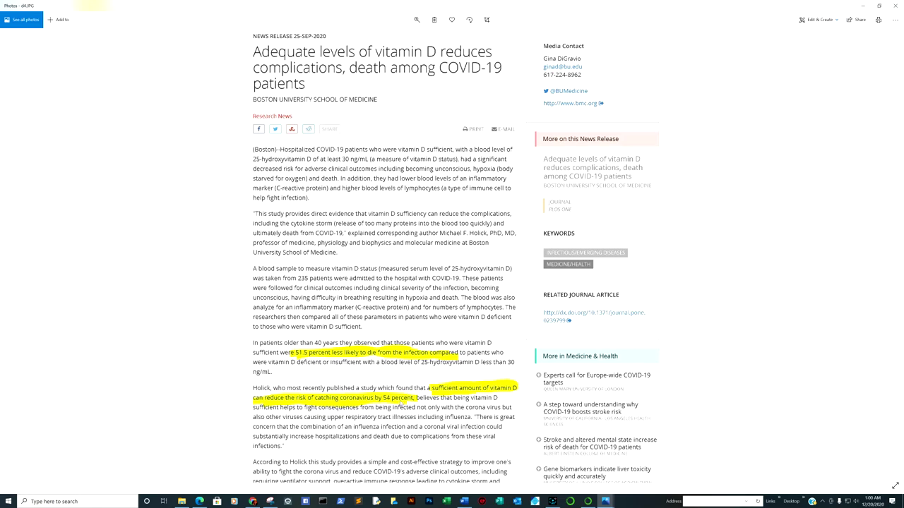
{"action": "mouse_move", "coordinate": [886, 257]}
{"action": "left_click", "coordinate": [885, 257]}
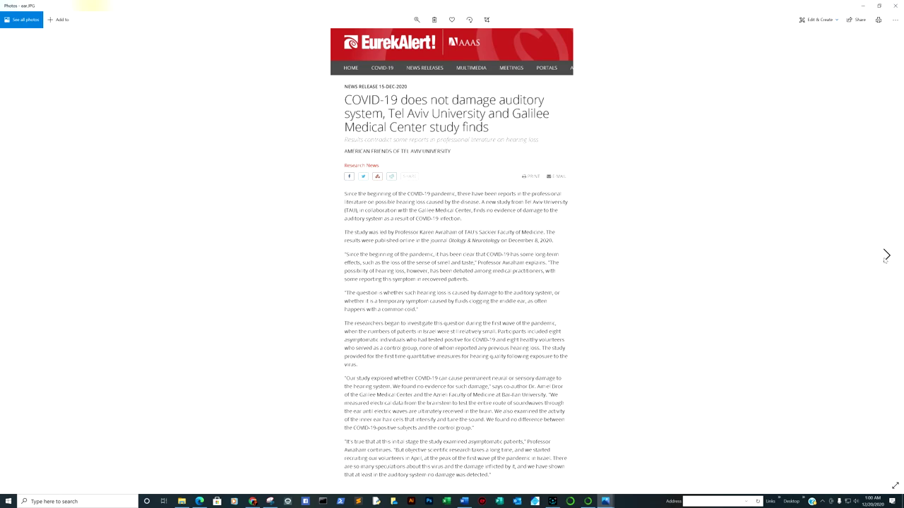
{"action": "left_click", "coordinate": [885, 256]}
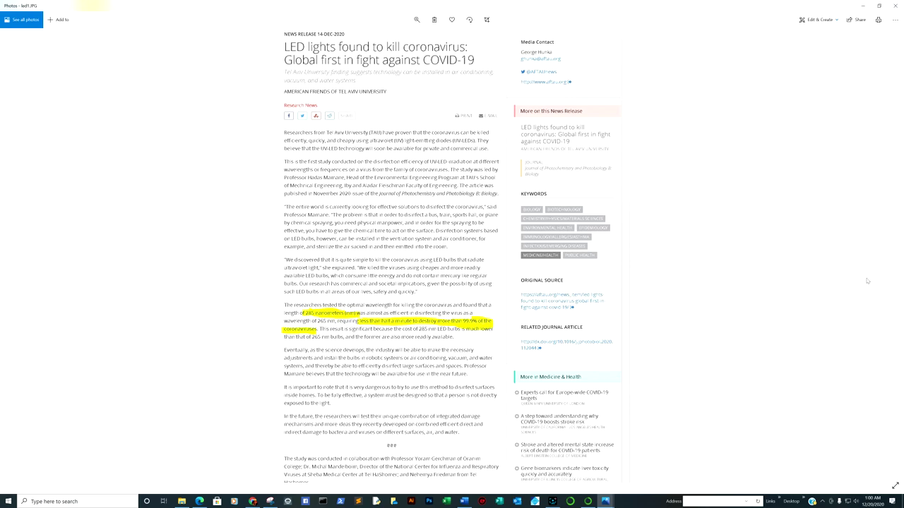
{"action": "left_click", "coordinate": [883, 262]}
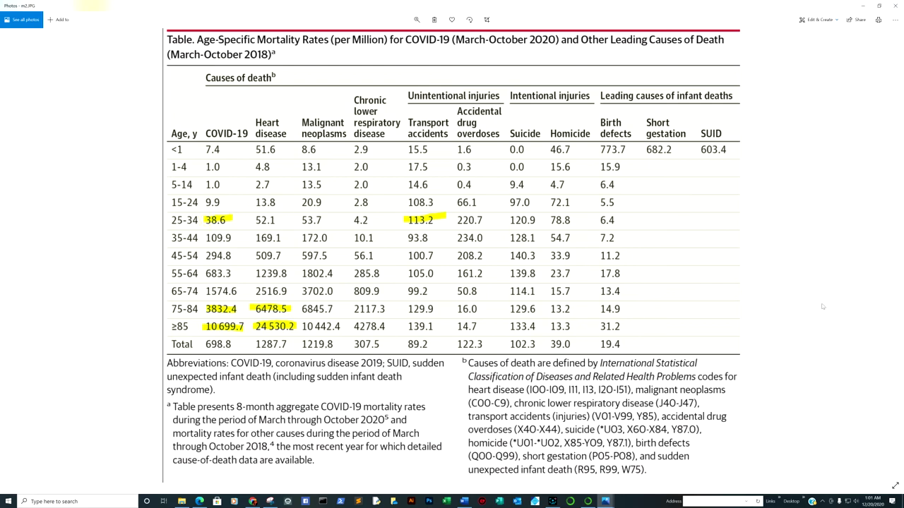
- Page to mask3pic.JPG's nose and larynx deposition charts, then show Chrome's 'used mask news' results
{"action": "left_click", "coordinate": [887, 268]}
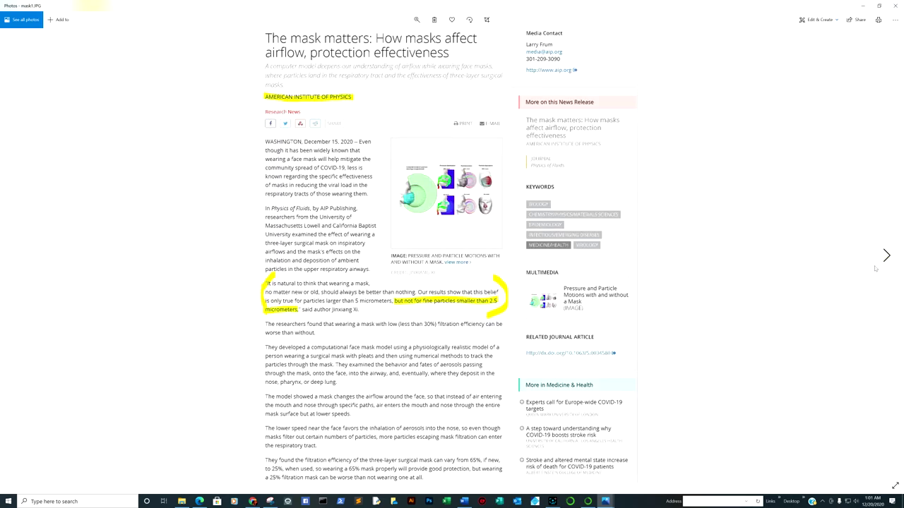
{"action": "left_click", "coordinate": [886, 265]}
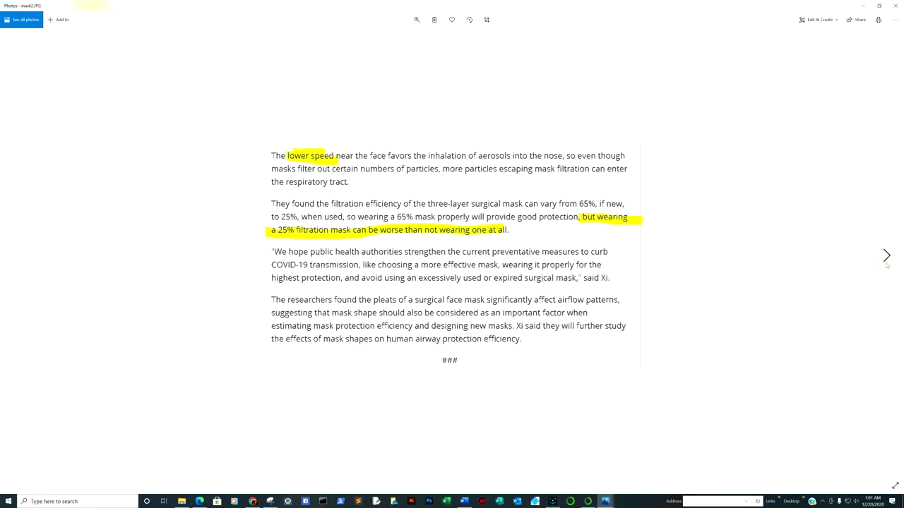
{"action": "left_click", "coordinate": [886, 264]}
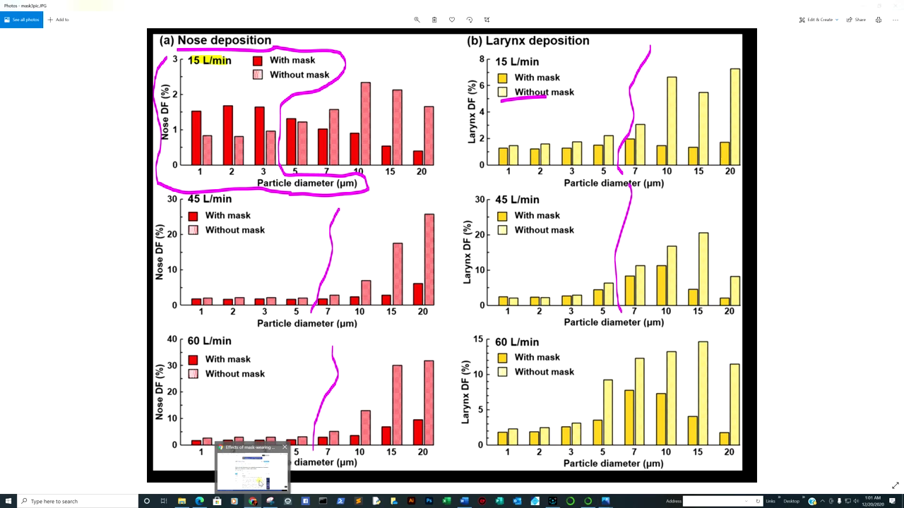
{"action": "left_click", "coordinate": [252, 467]}
{"action": "left_click", "coordinate": [137, 6]}
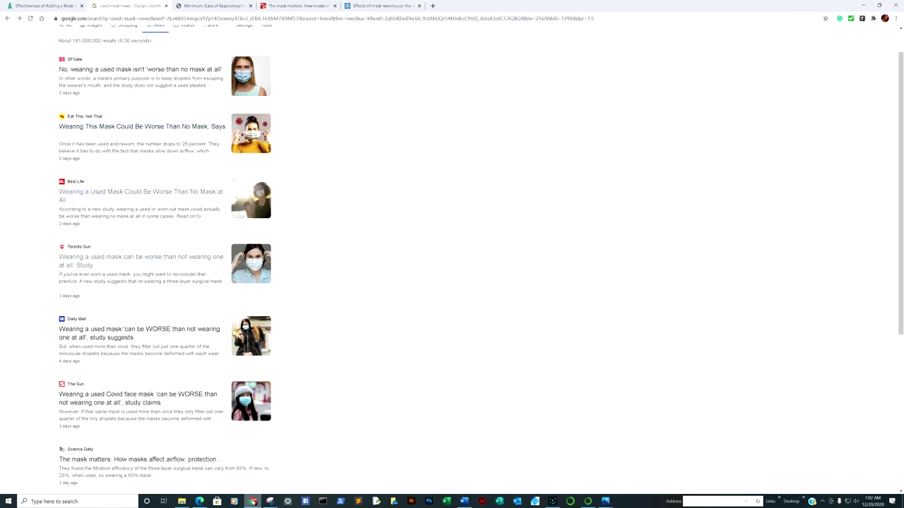
- Reopen mask3pic.JPG from the covid10 folder in Photos
{"action": "mouse_move", "coordinate": [259, 504]}
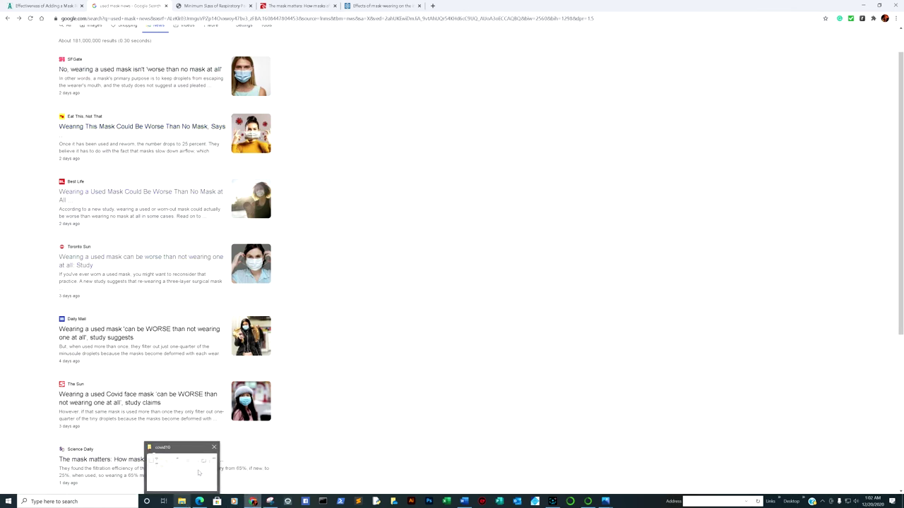
{"action": "left_click", "coordinate": [199, 472]}
{"action": "double_click", "coordinate": [736, 111]}
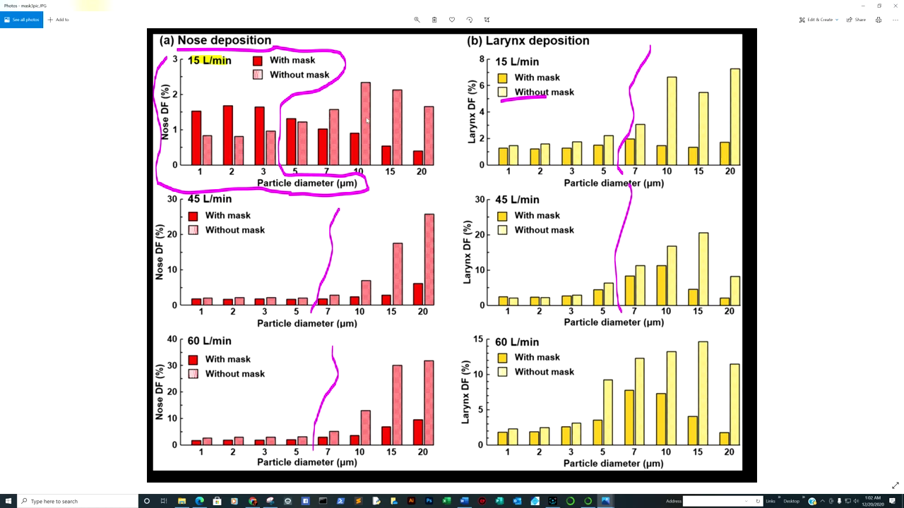
- View mask4, temp1, temp2, uvs1 and uvs2, then return to the Jupyter deaths-per-million chart
{"action": "left_click", "coordinate": [885, 259]}
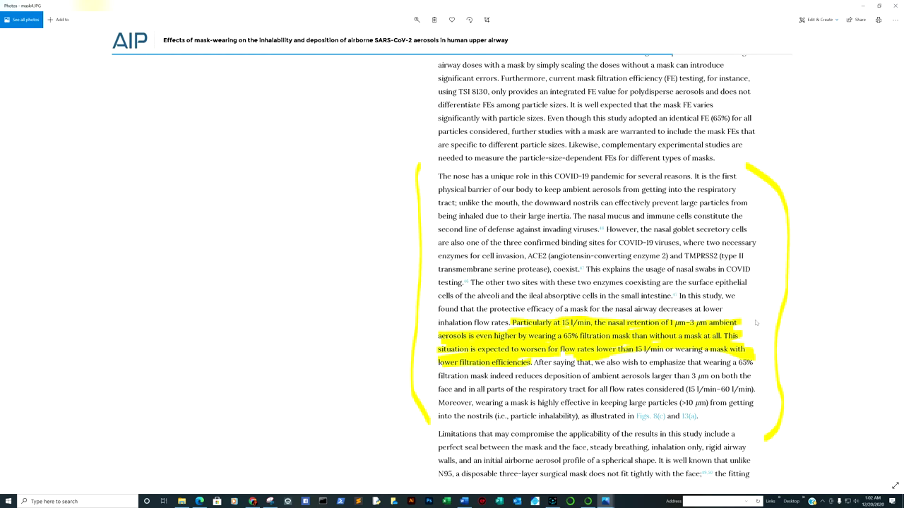
{"action": "left_click", "coordinate": [887, 261]}
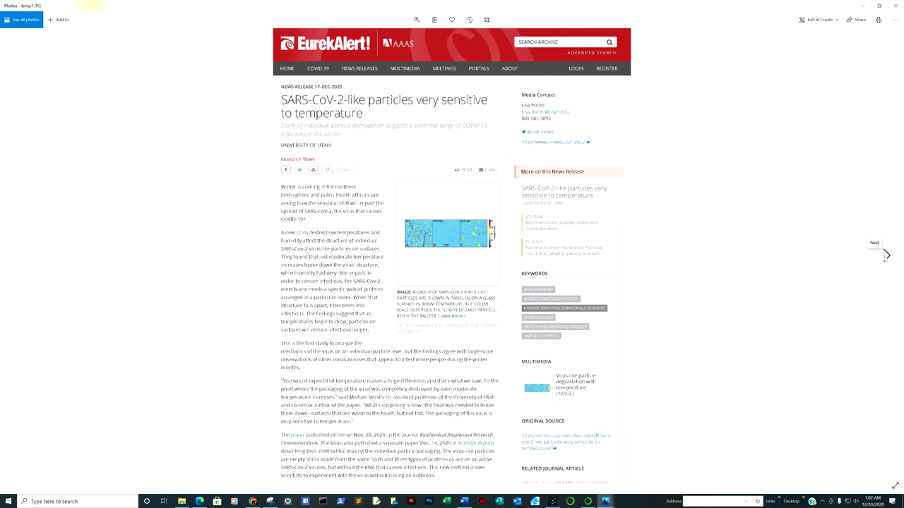
{"action": "left_click", "coordinate": [886, 256]}
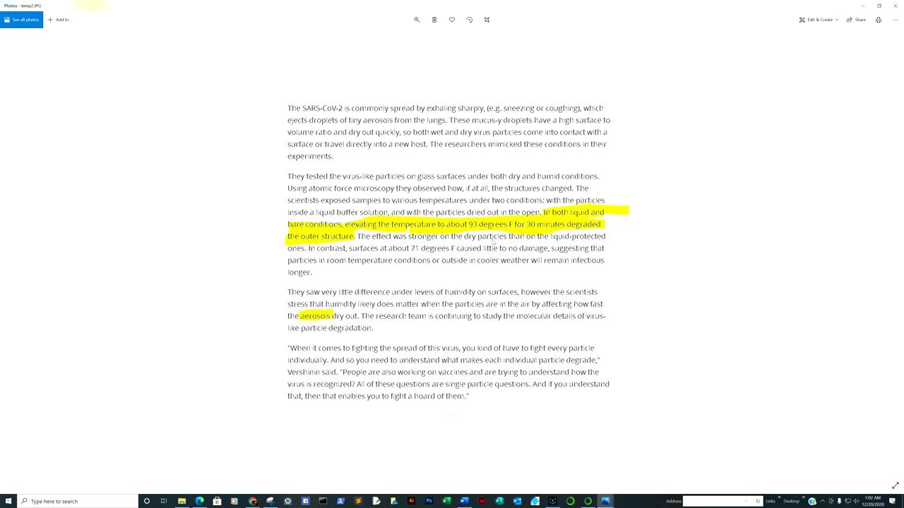
{"action": "left_click", "coordinate": [885, 254]}
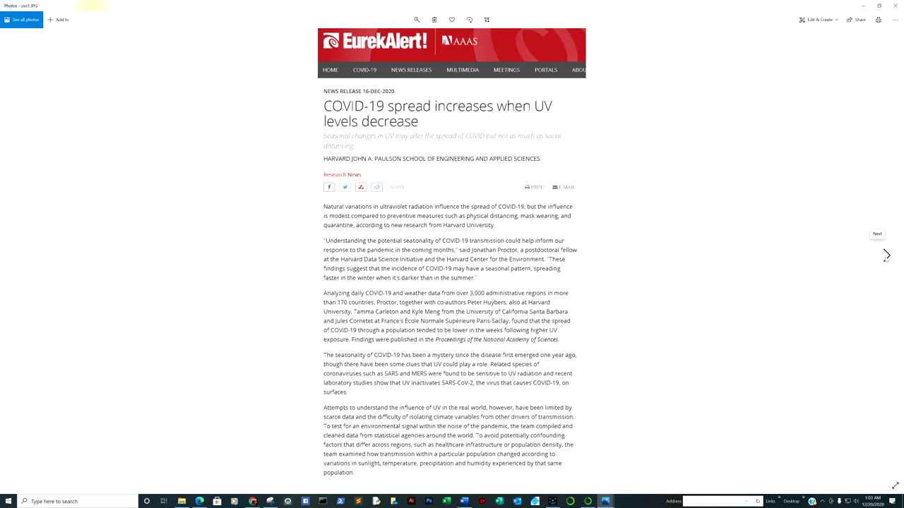
{"action": "left_click", "coordinate": [885, 257]}
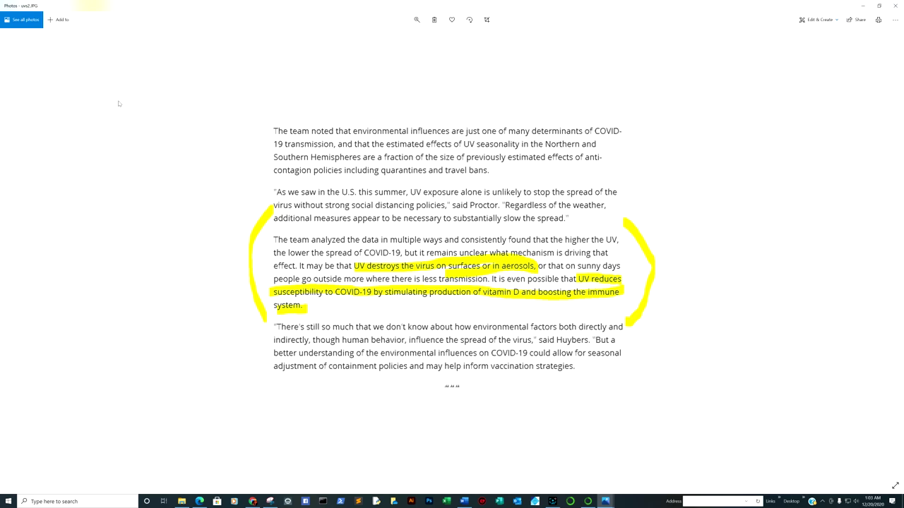
{"action": "mouse_move", "coordinate": [203, 499]}
{"action": "left_click", "coordinate": [206, 480]}
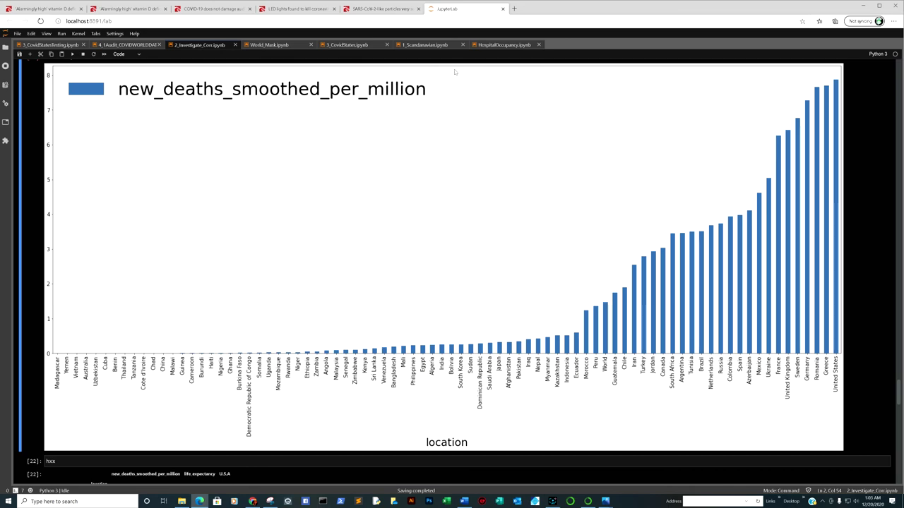
- Open HospitalOccupancy.ipynb at cell [6]'s hospital data download, then switch to 'used mask news' results
{"action": "left_click", "coordinate": [488, 46]}
{"action": "scroll", "coordinate": [544, 191], "scroll_direction": "up", "scroll_amount": 20}
{"action": "scroll", "coordinate": [544, 192], "scroll_direction": "up", "scroll_amount": 15}
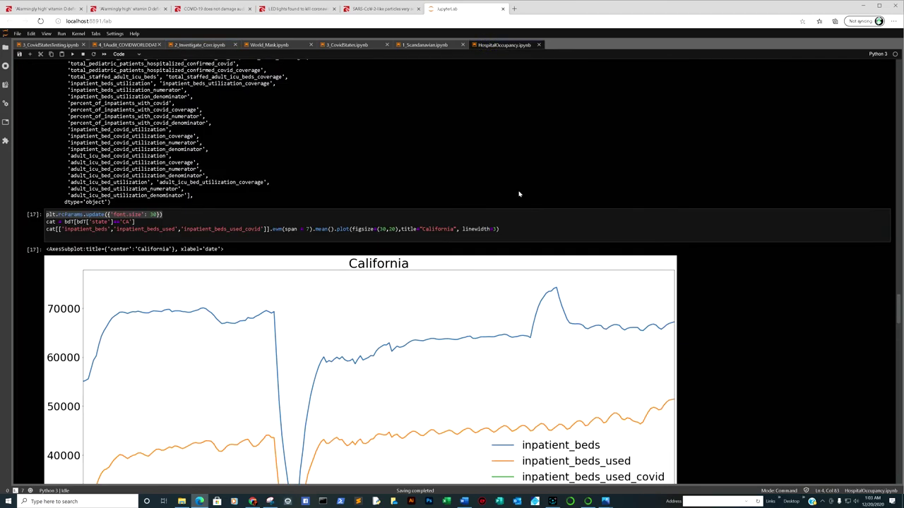
{"action": "scroll", "coordinate": [450, 189], "scroll_direction": "up", "scroll_amount": 10}
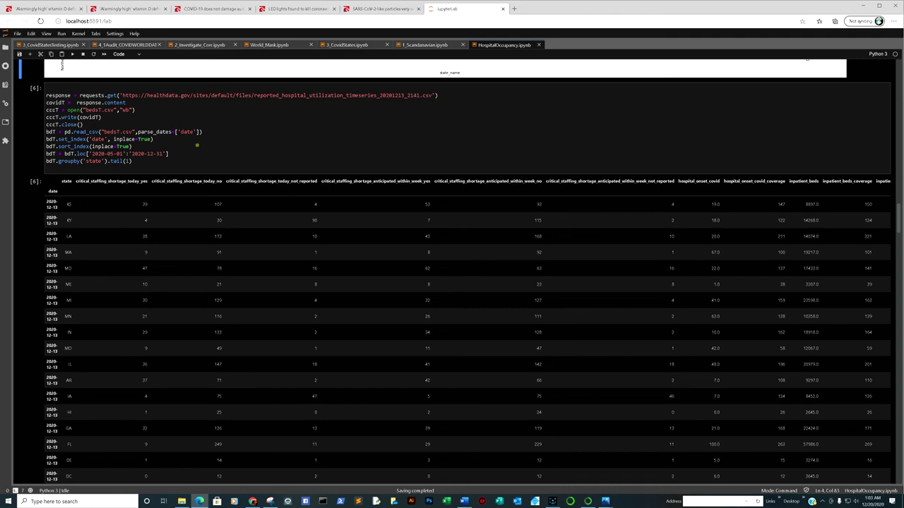
{"action": "left_click", "coordinate": [170, 153]}
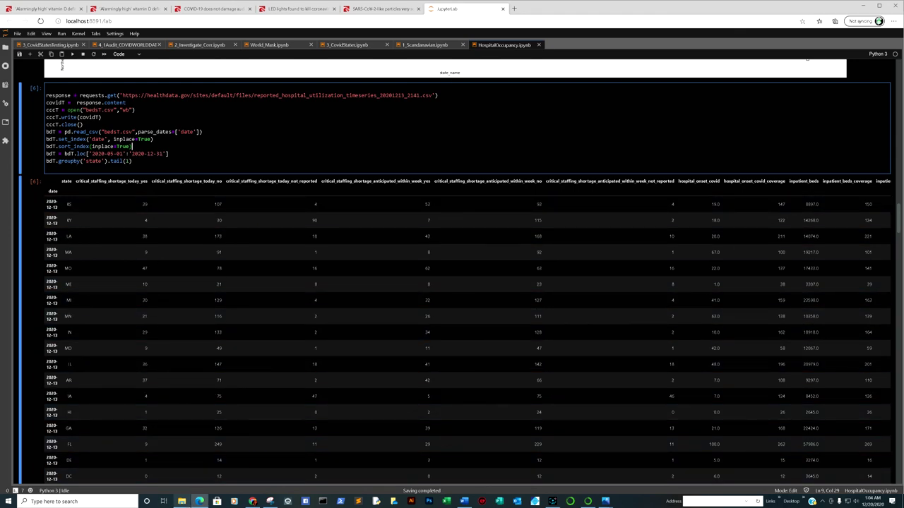
{"action": "left_click", "coordinate": [197, 486]}
- Open the 'Minimum Sizes of Respiratory Particles Carrying SARS-CoV-2' PDF and zoom in on it
{"action": "mouse_move", "coordinate": [254, 492]}
{"action": "left_click", "coordinate": [253, 465]}
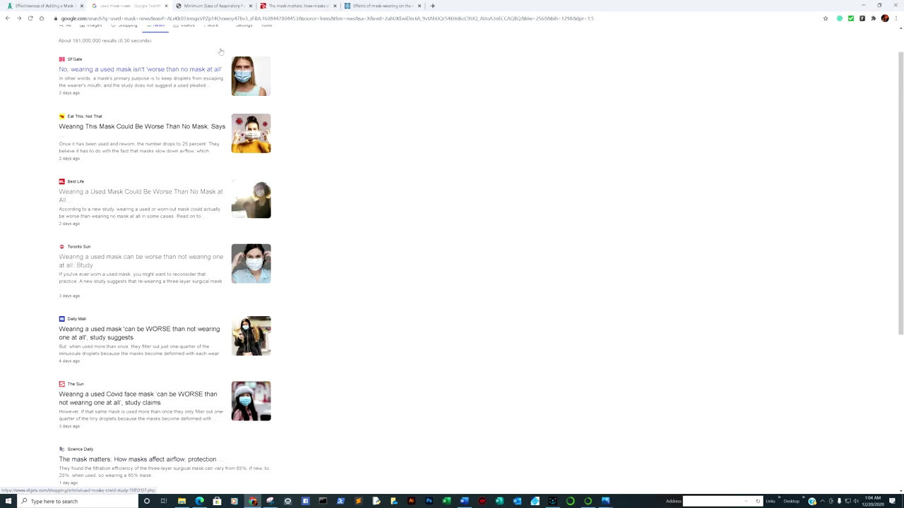
{"action": "left_click", "coordinate": [212, 6]}
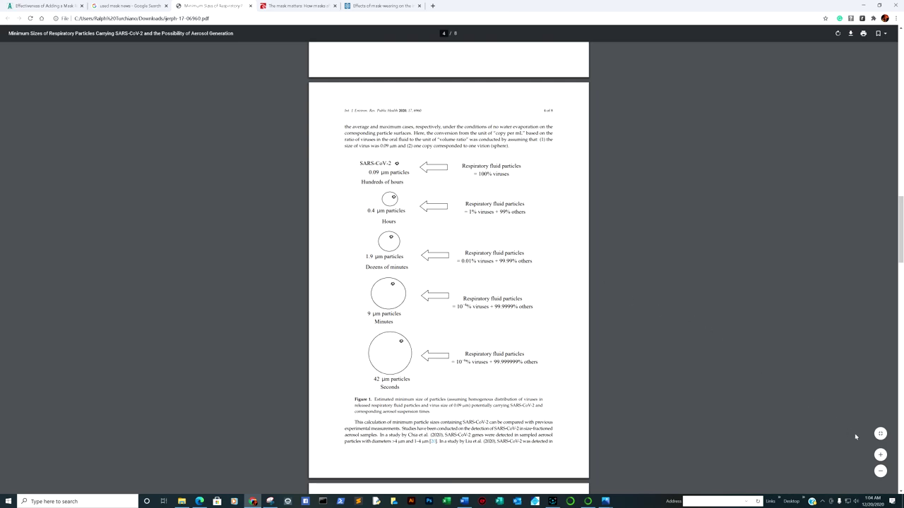
{"action": "left_click", "coordinate": [880, 455]}
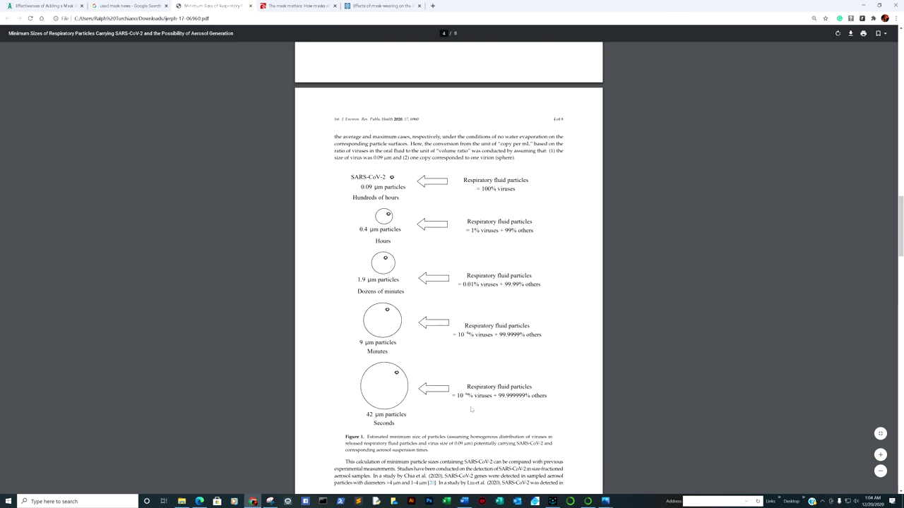